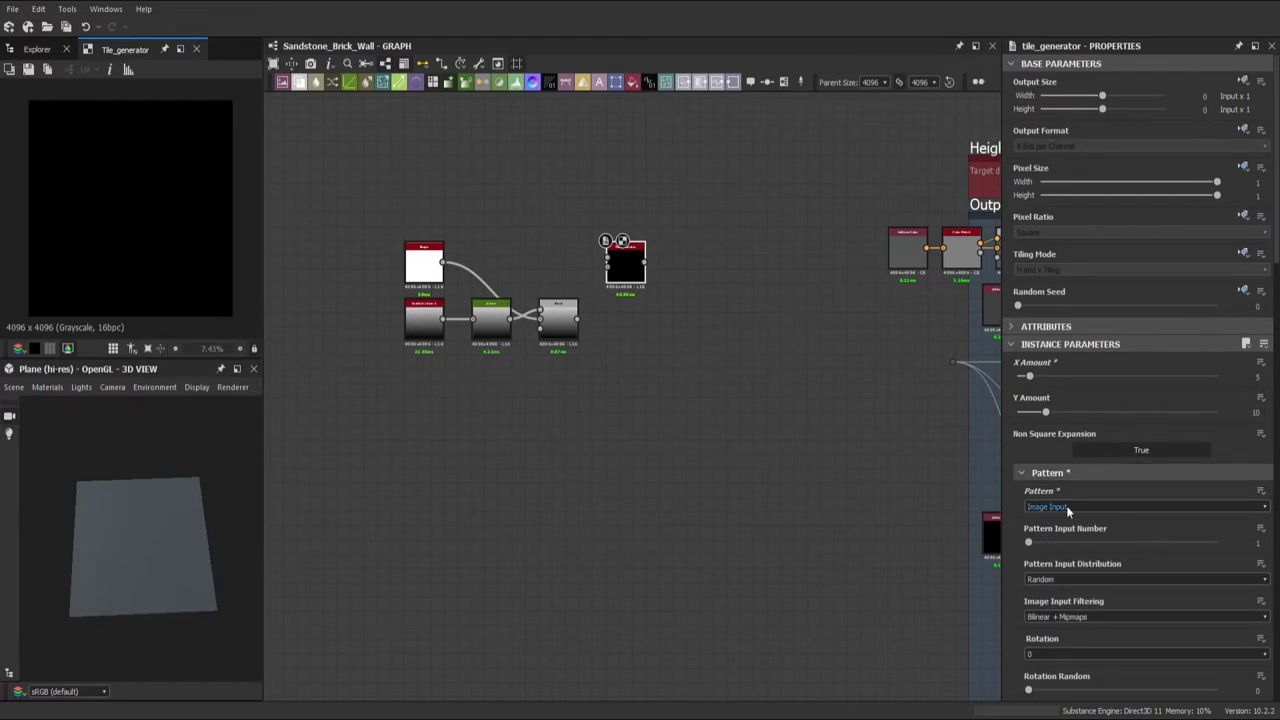
- Wire the shape node into the 5×10 Image Input Tile Generator's pattern input
left_click_drag(441, 262, 606, 233)
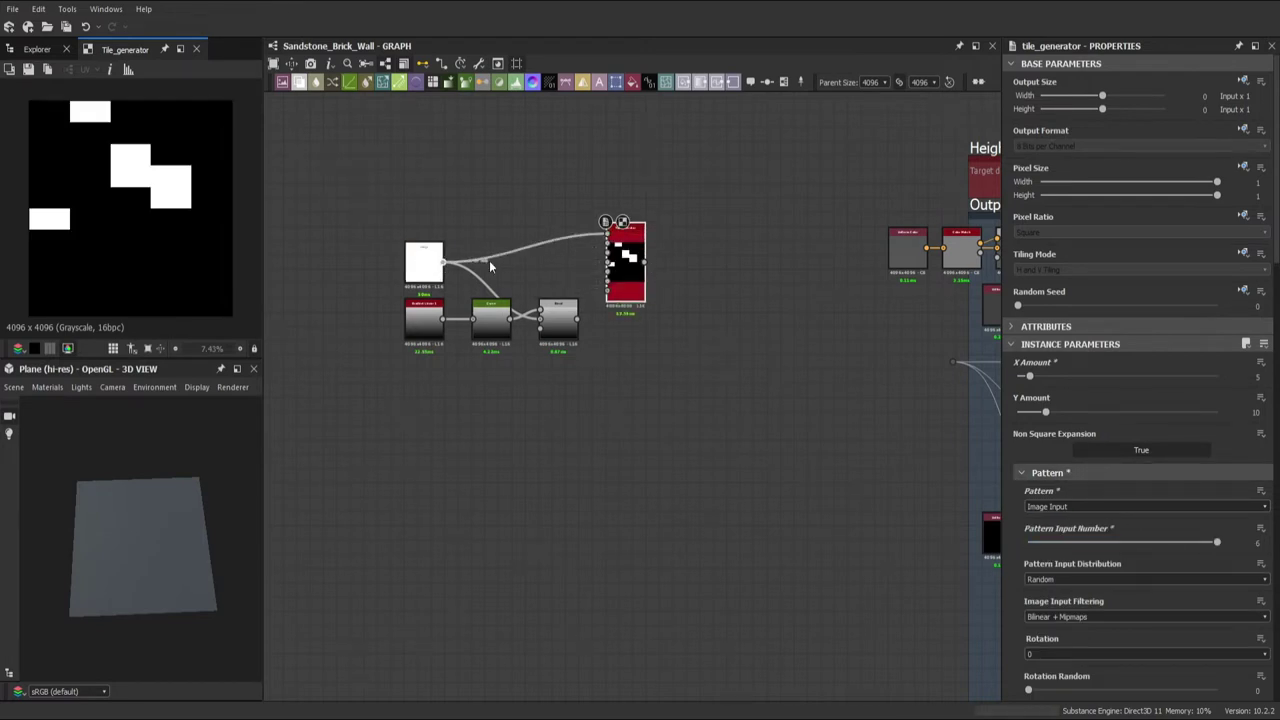
- Wire the shape into more inputs; set Interstice 0.01/0.02, Scale 0.98, Offset 0.5
left_click_drag(441, 262, 613, 266)
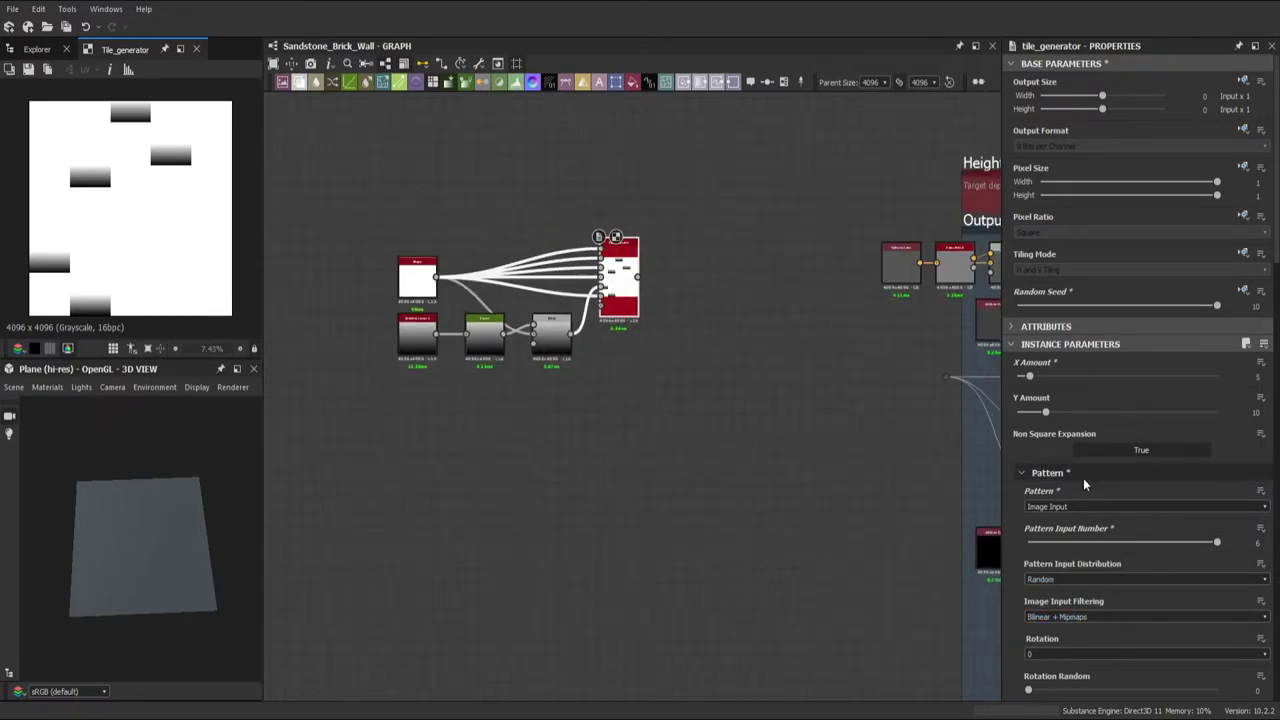
scroll(1100, 467, "down", 5)
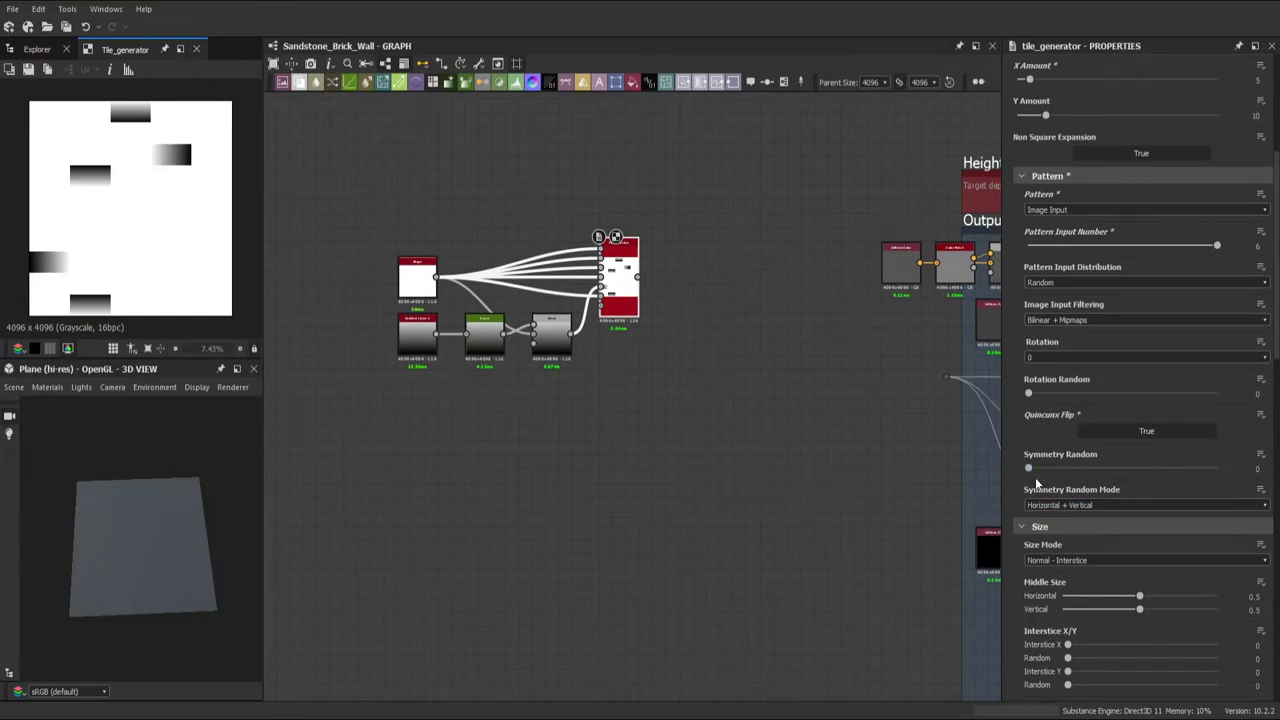
scroll(1029, 472, "down", 3)
key("Tab")
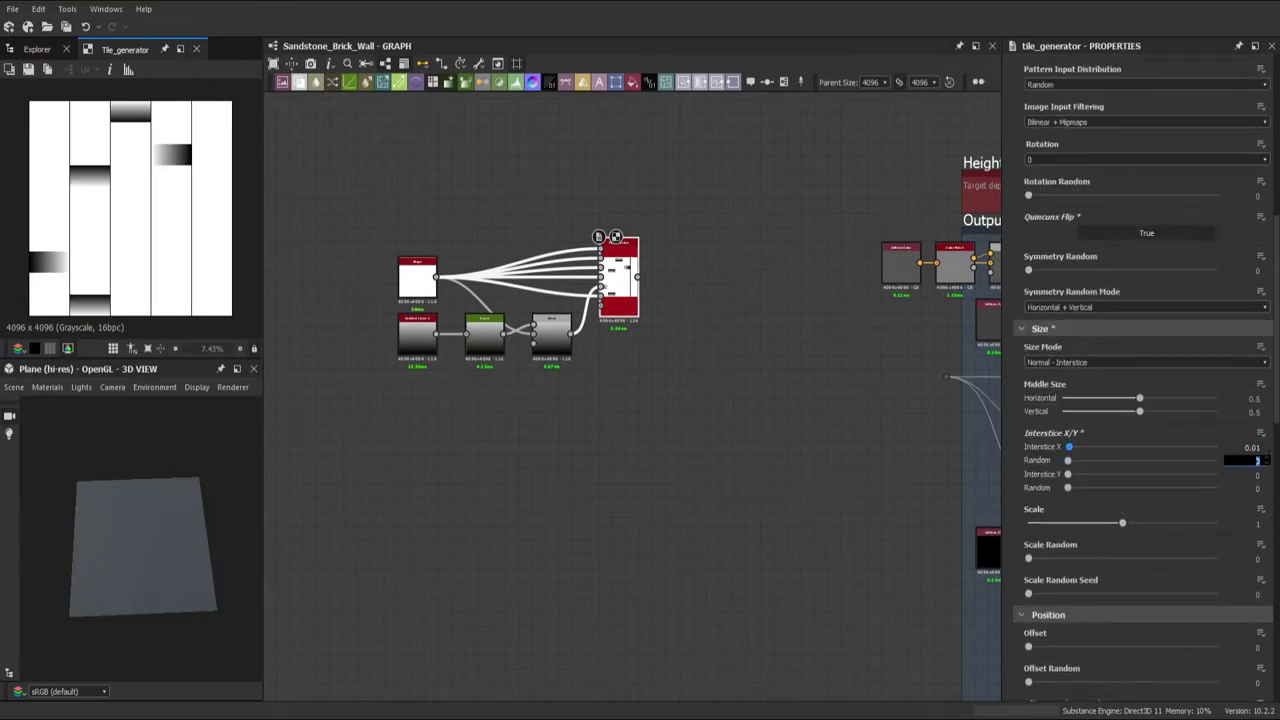
key("Tab")
type("0.02")
key("Tab")
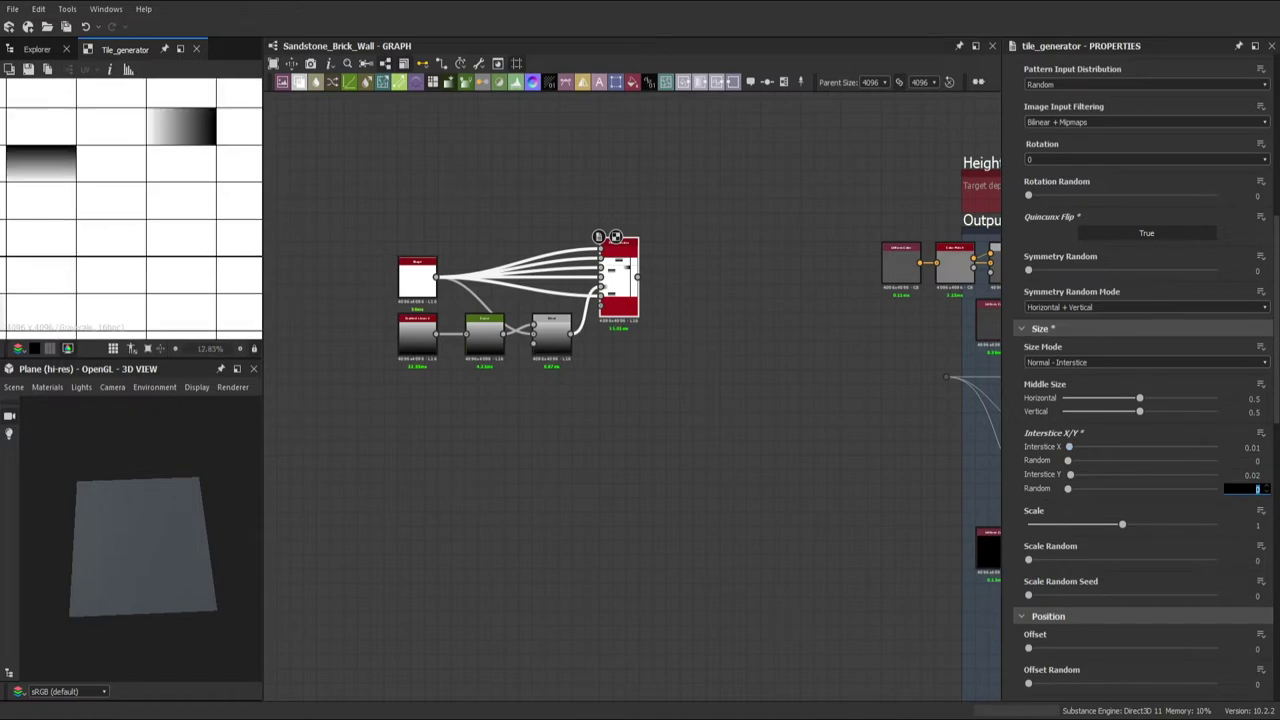
key("Tab")
type("0.98")
key("Tab")
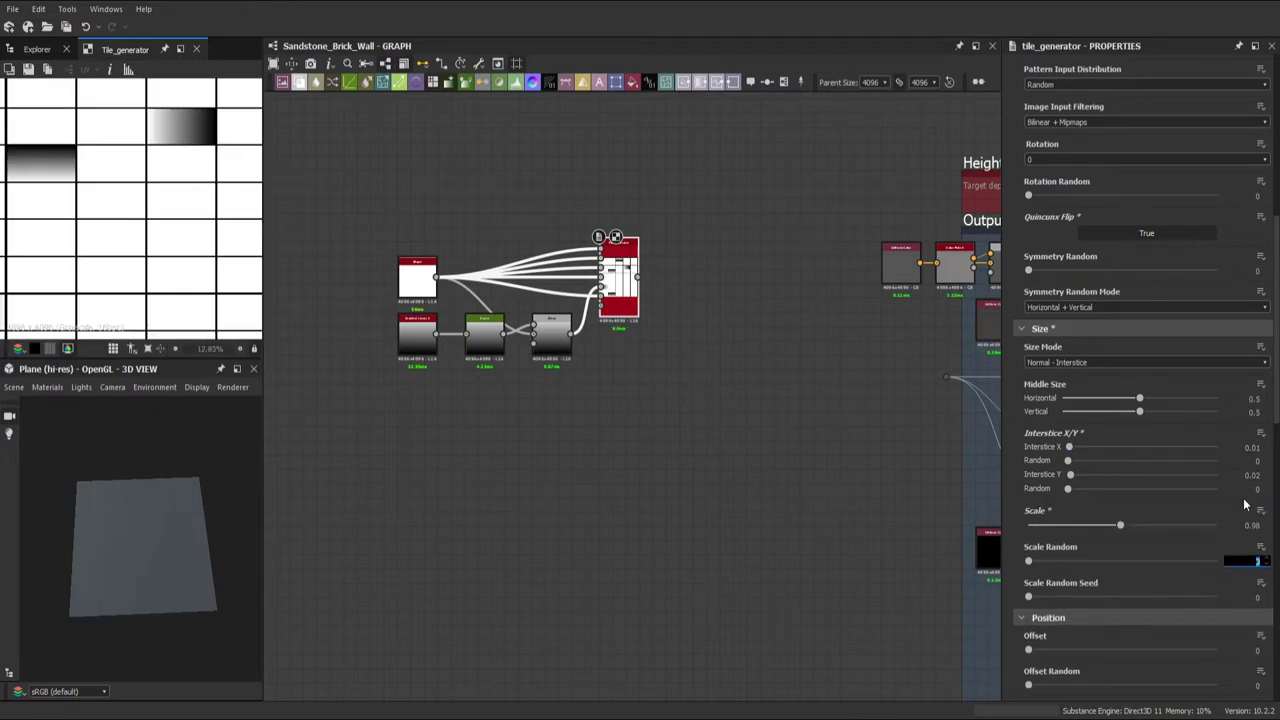
key("Tab")
key("Tab")
type("0.5")
key("Return")
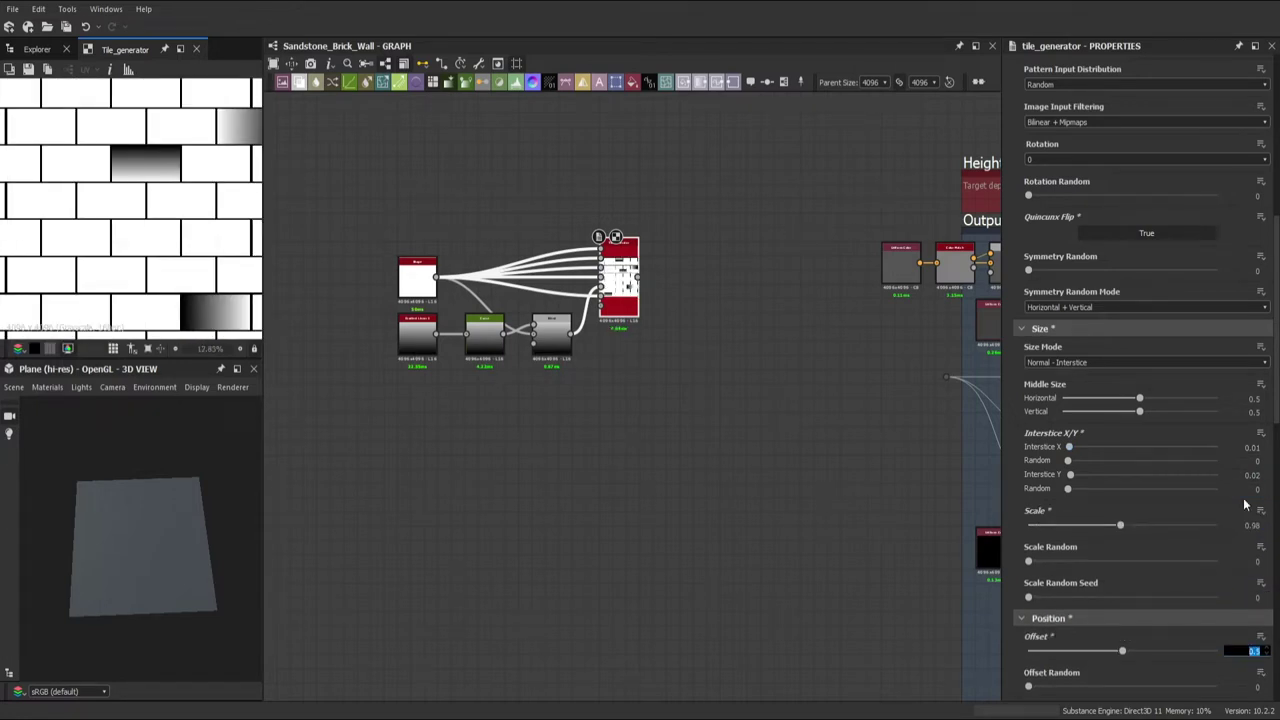
- Lower the Tile Generator's Global Opacity to 0.75
scroll(1245, 505, "down", 5)
scroll(1212, 510, "down", 4)
scroll(1225, 595, "down", 8)
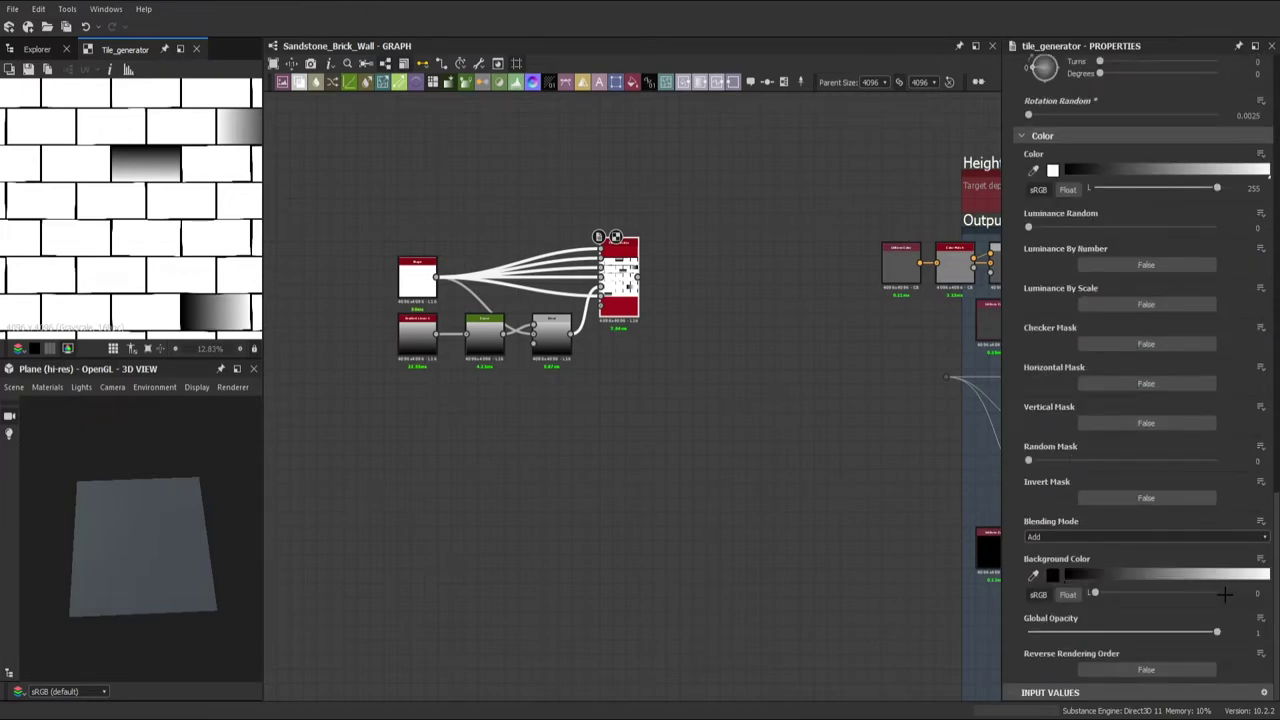
scroll(1177, 546, "up", 3)
scroll(1177, 546, "down", 3)
left_click_drag(1217, 632, 1170, 632)
scroll(123, 225, "down", 2)
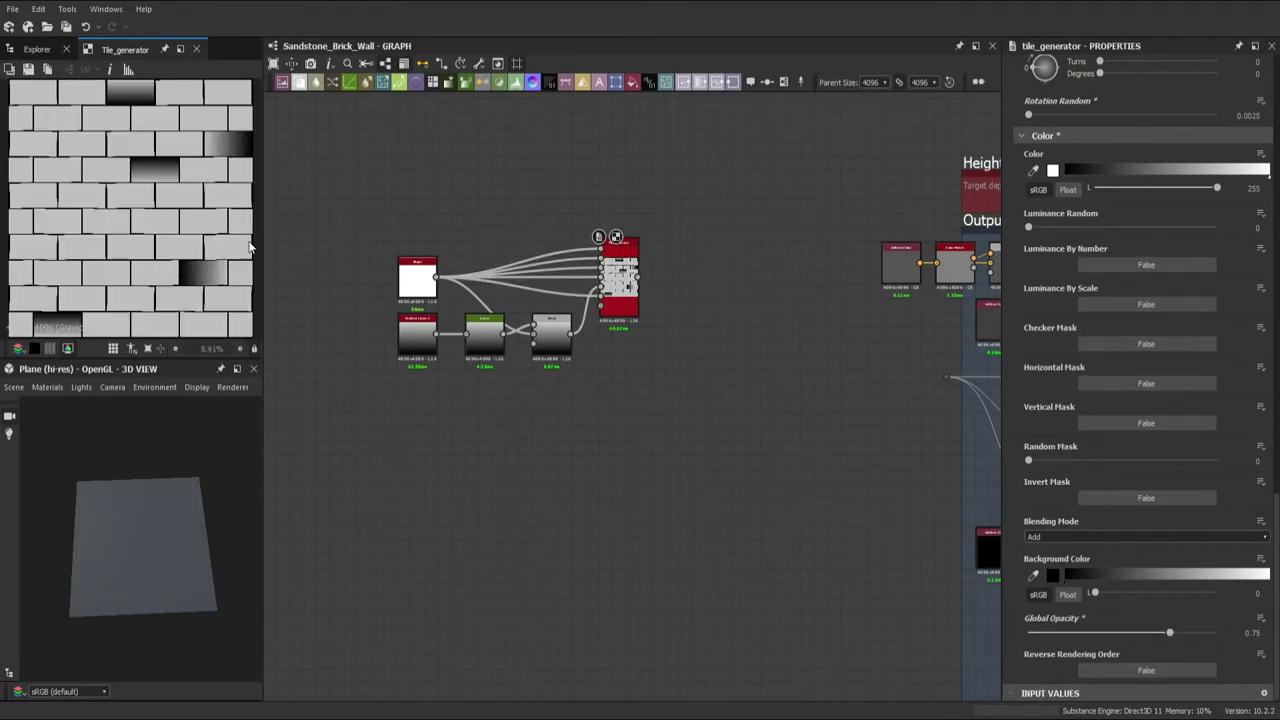
- Steepen the Curve node with an extra point and re-preview the tiled bricks
double_click(496, 362)
mouse_move(1229, 466)
left_mouse_down()
mouse_move(1110, 443)
mouse_move(1068, 500)
left_mouse_up()
left_click(1086, 470)
double_click(619, 280)
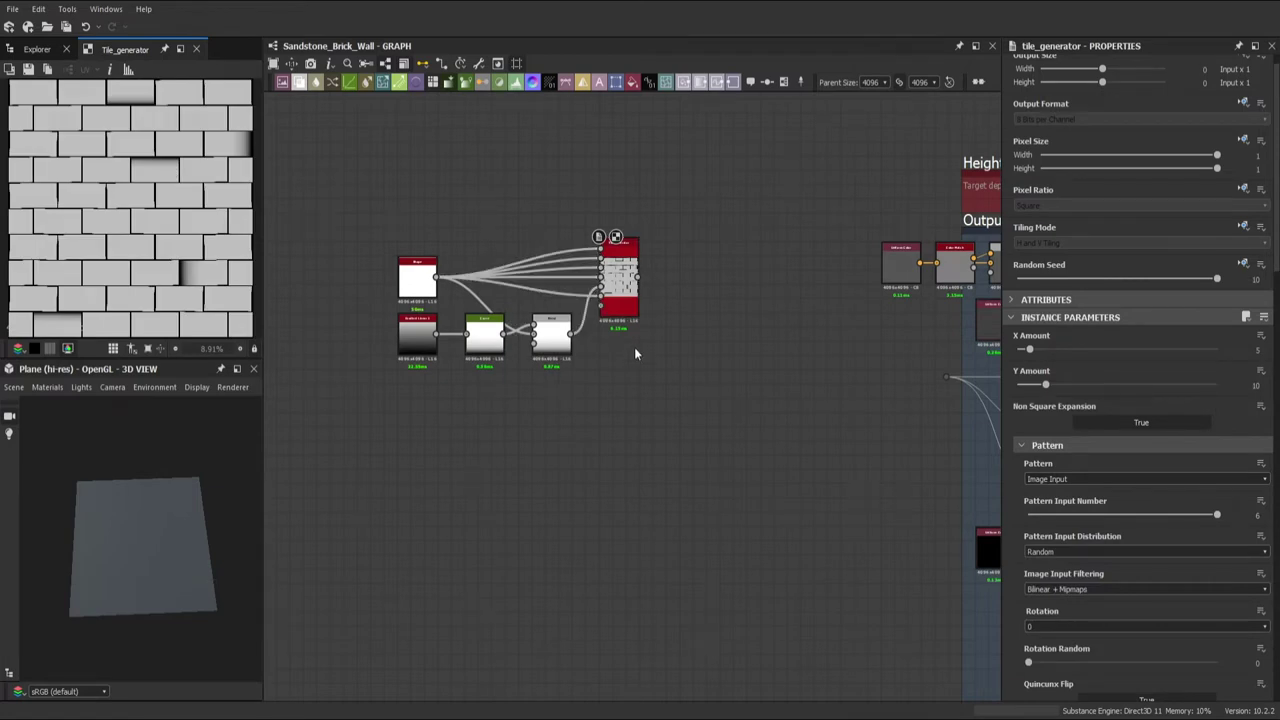
scroll(649, 373, "up", 1)
scroll(663, 352, "down", 1)
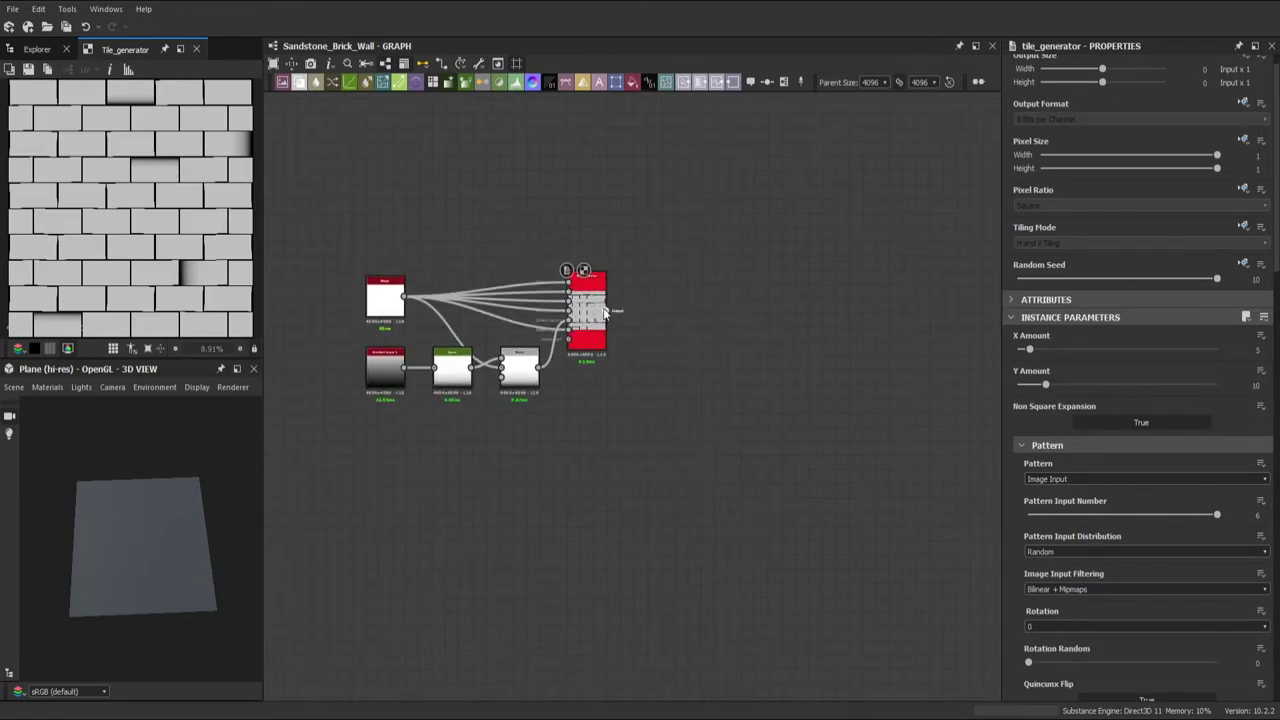
- Insert a Warp node driven by Perlin noise at intensity 0.0025
key("ctrl+z")
key("ctrl+z")
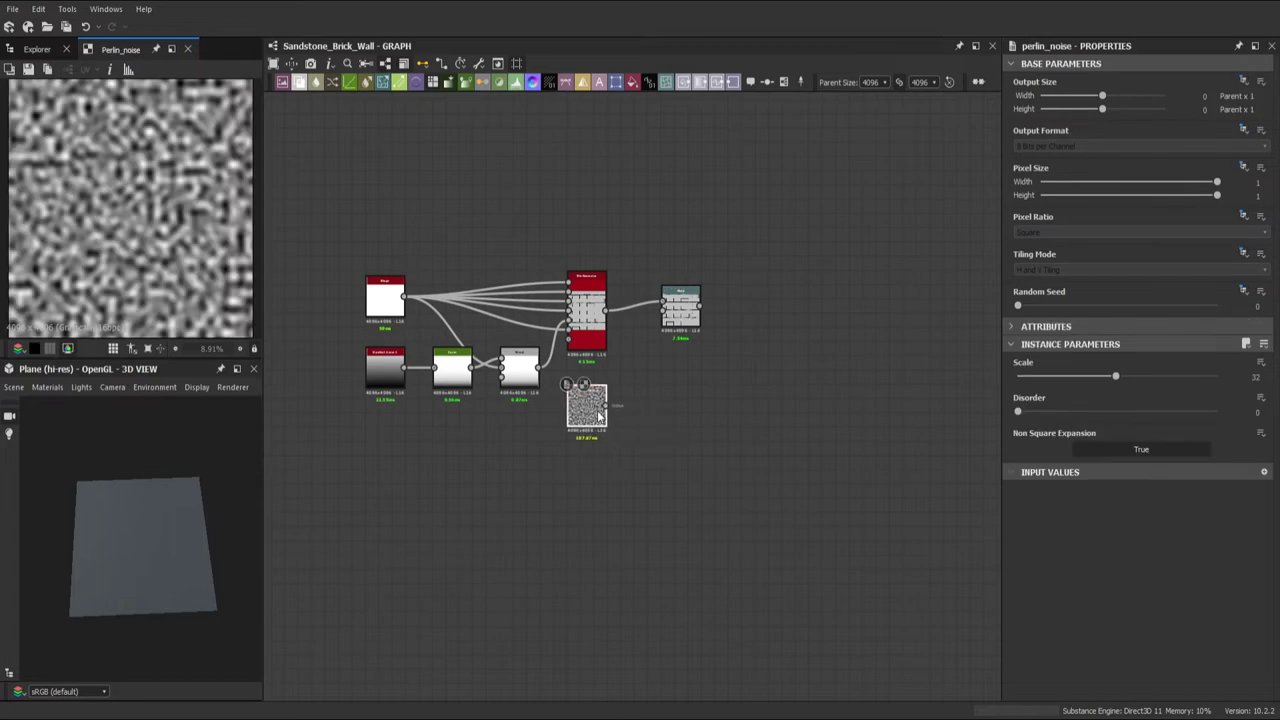
left_click_drag(607, 405, 661, 313)
left_click(693, 315)
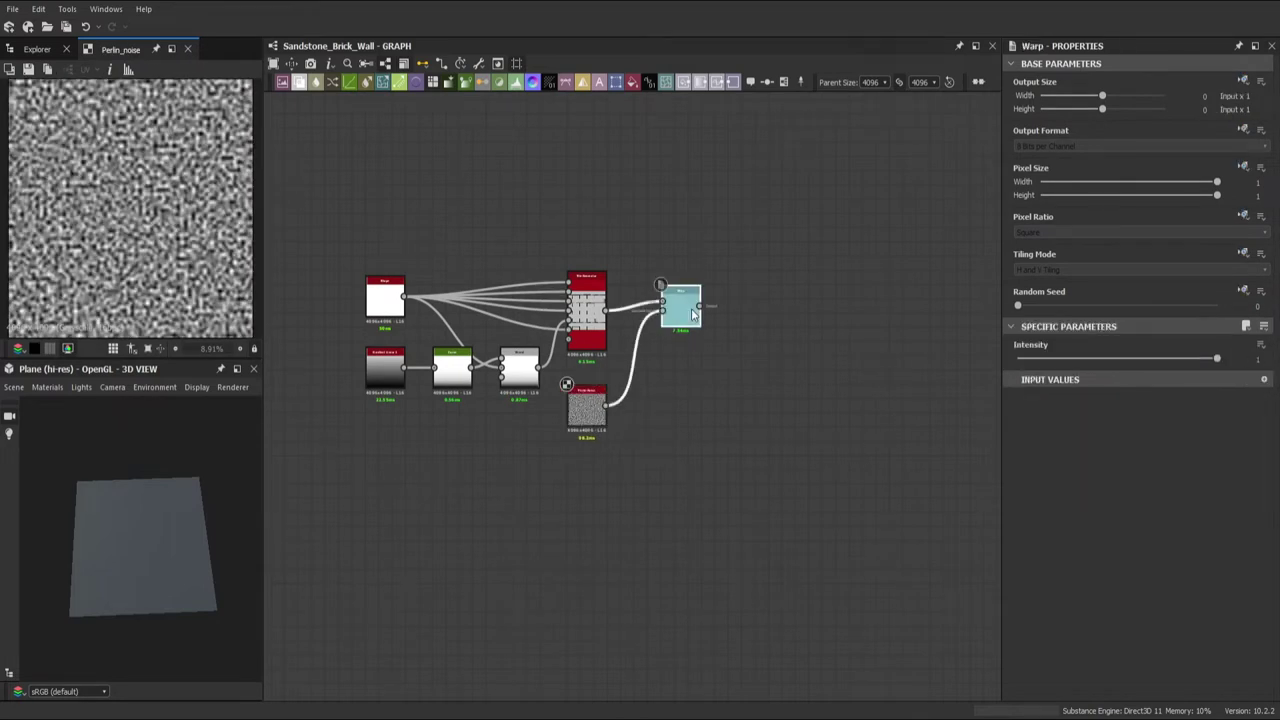
left_click_drag(1217, 358, 1012, 358)
double_click(679, 315)
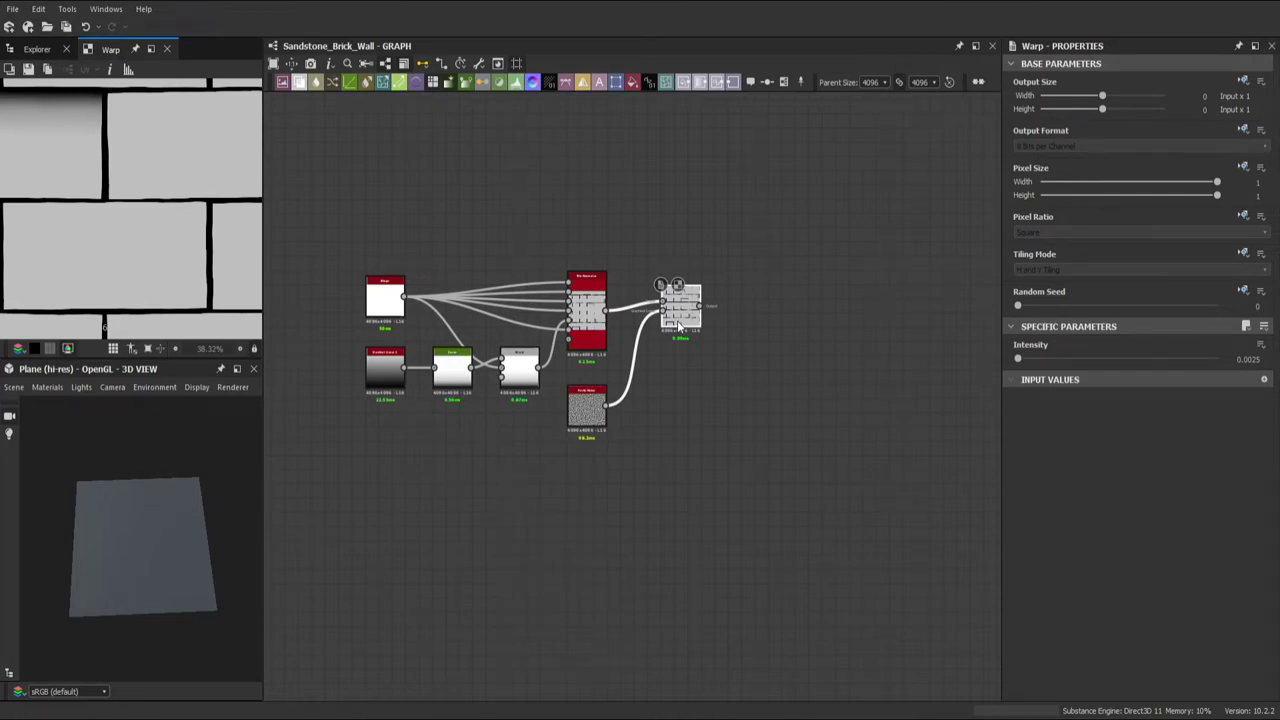
- Add a Slope Blur Grayscale and a 0.01-opacity Blend fed by Warp and Slope Blur
left_click_drag(621, 410, 758, 433)
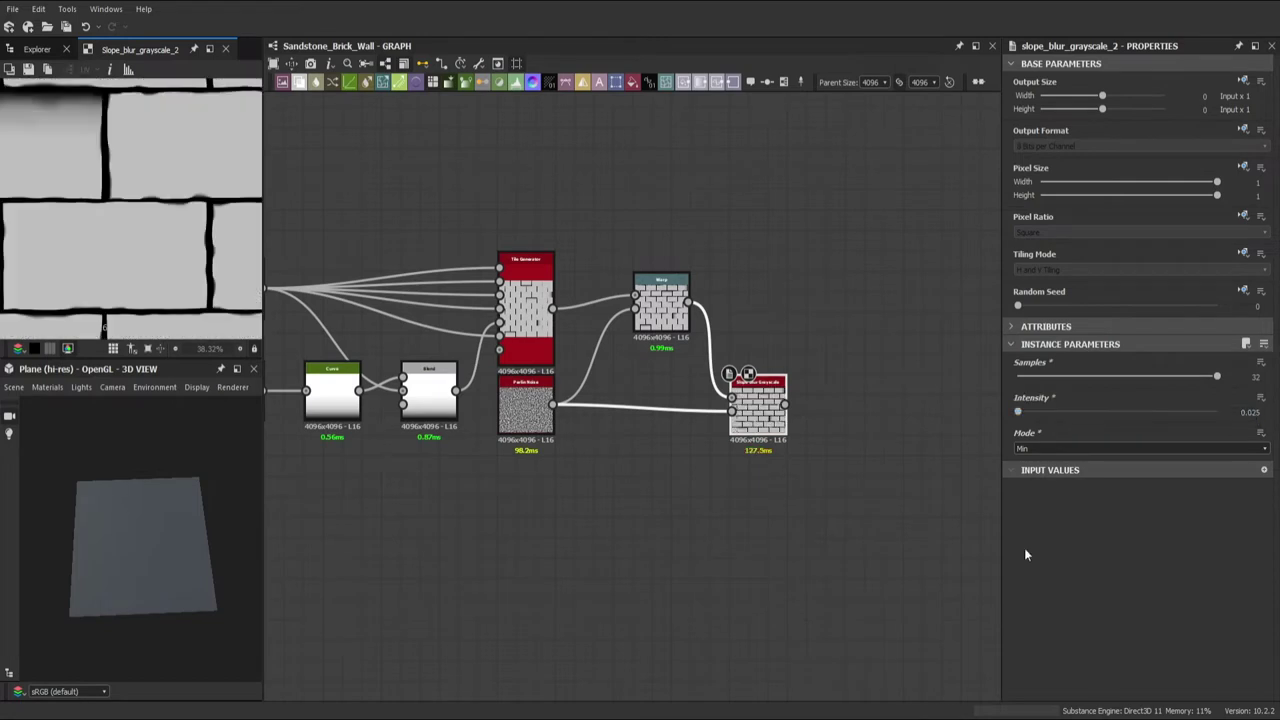
left_click_drag(625, 380, 835, 280)
left_click_drag(1217, 358, 1020, 358)
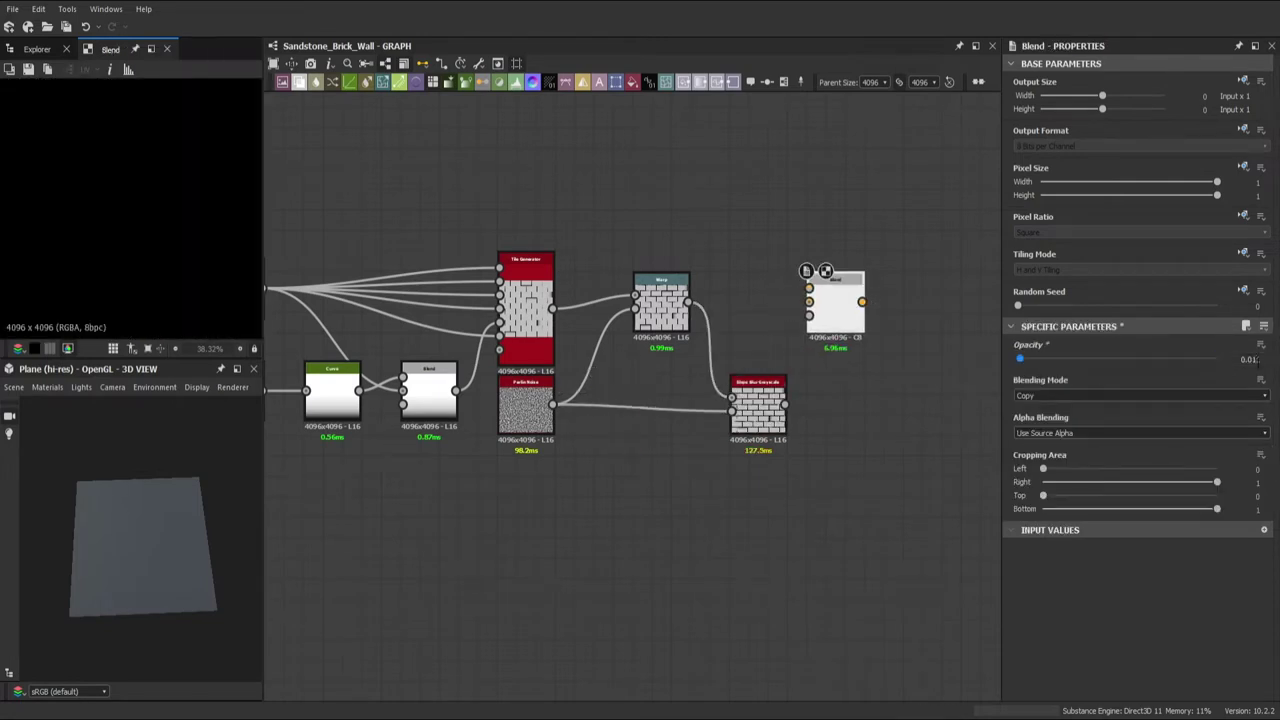
left_click_drag(876, 368, 845, 300)
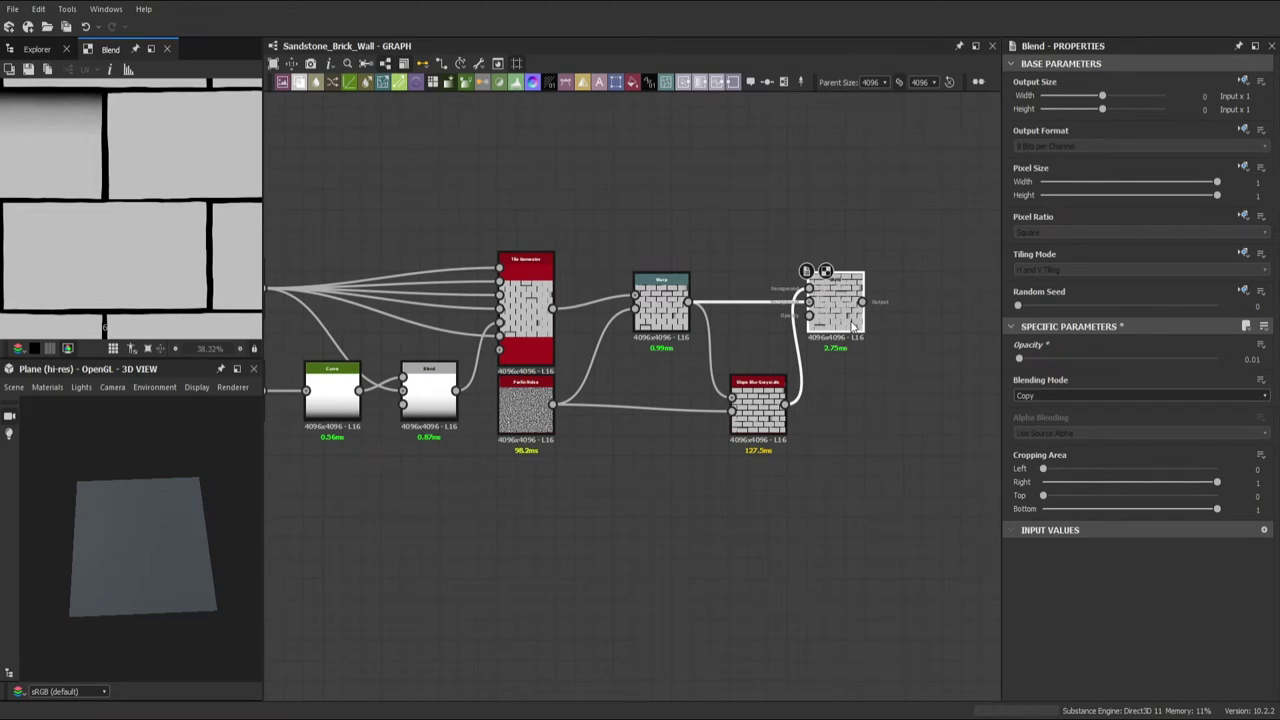
middle_click_drag(810, 325, 733, 400)
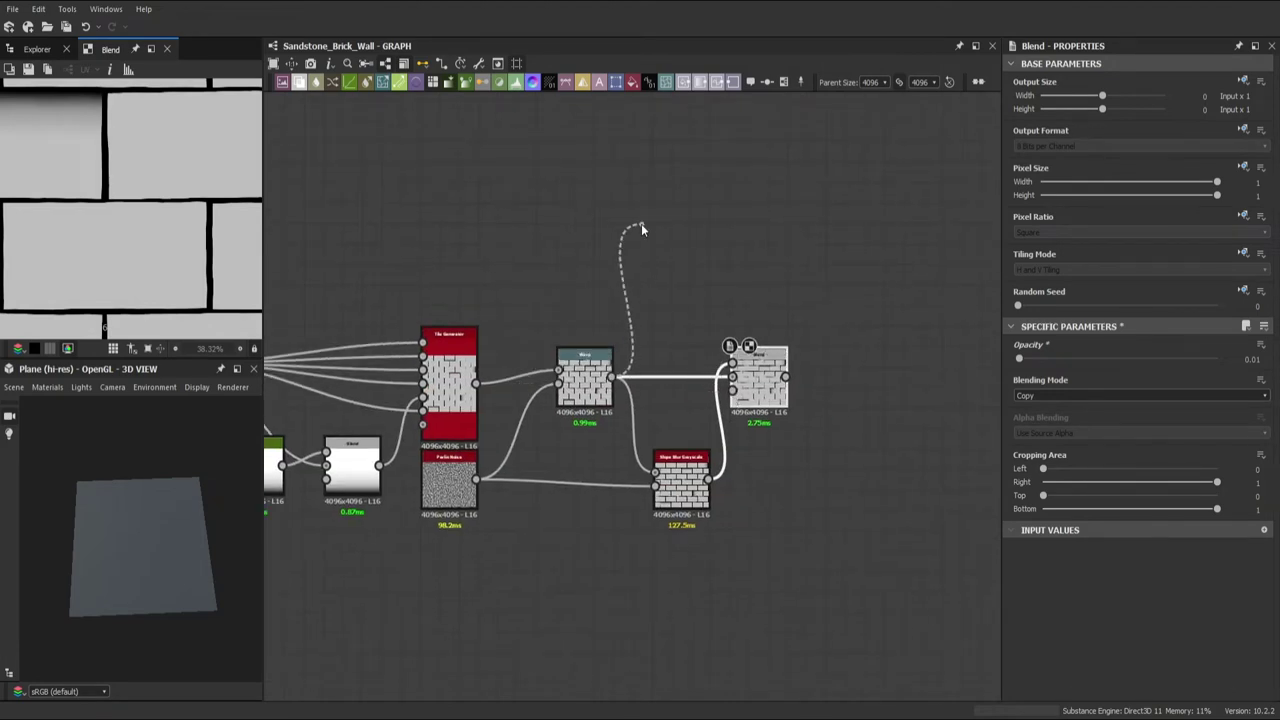
- Add Flood Fill to Random Grayscale and Gradient (Angle Variation 1), with Levels whitening bricks
left_click_drag(617, 377, 635, 233)
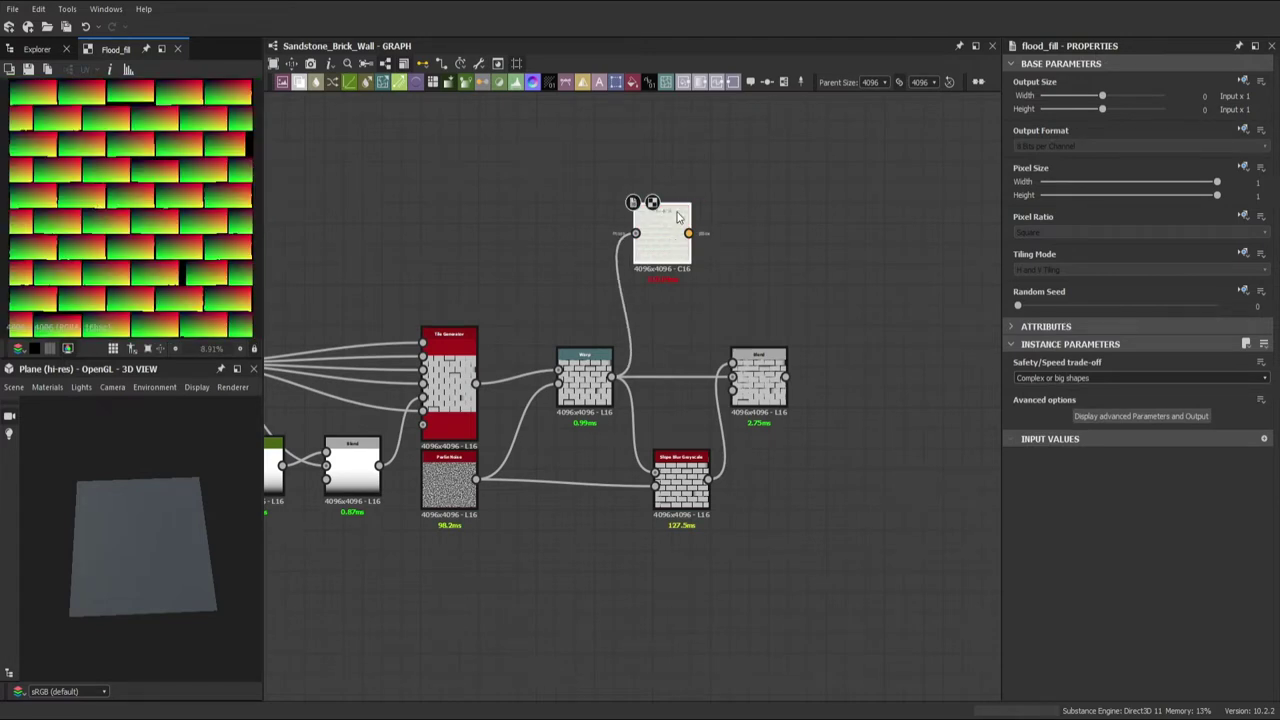
mouse_move(688, 233)
left_mouse_down()
mouse_move(758, 230)
mouse_move(748, 265)
mouse_move(748, 242)
left_mouse_up()
left_click_drag(1028, 437, 1217, 437)
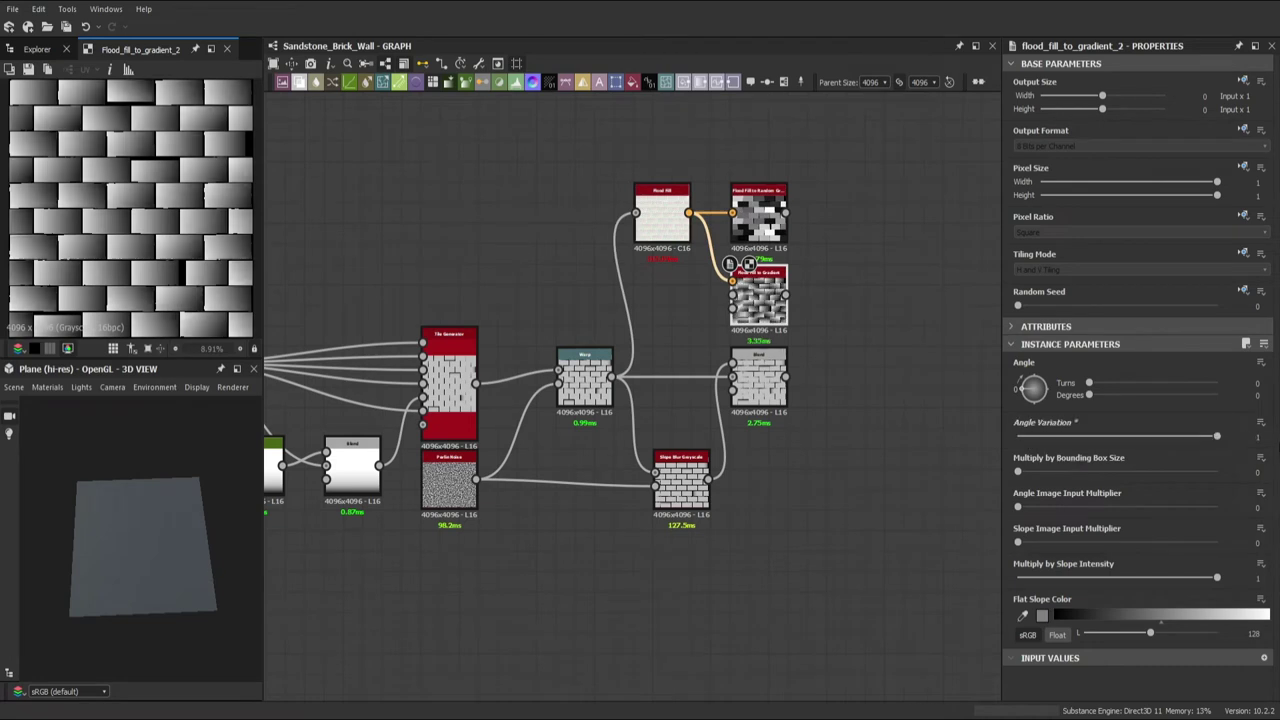
left_click(768, 215)
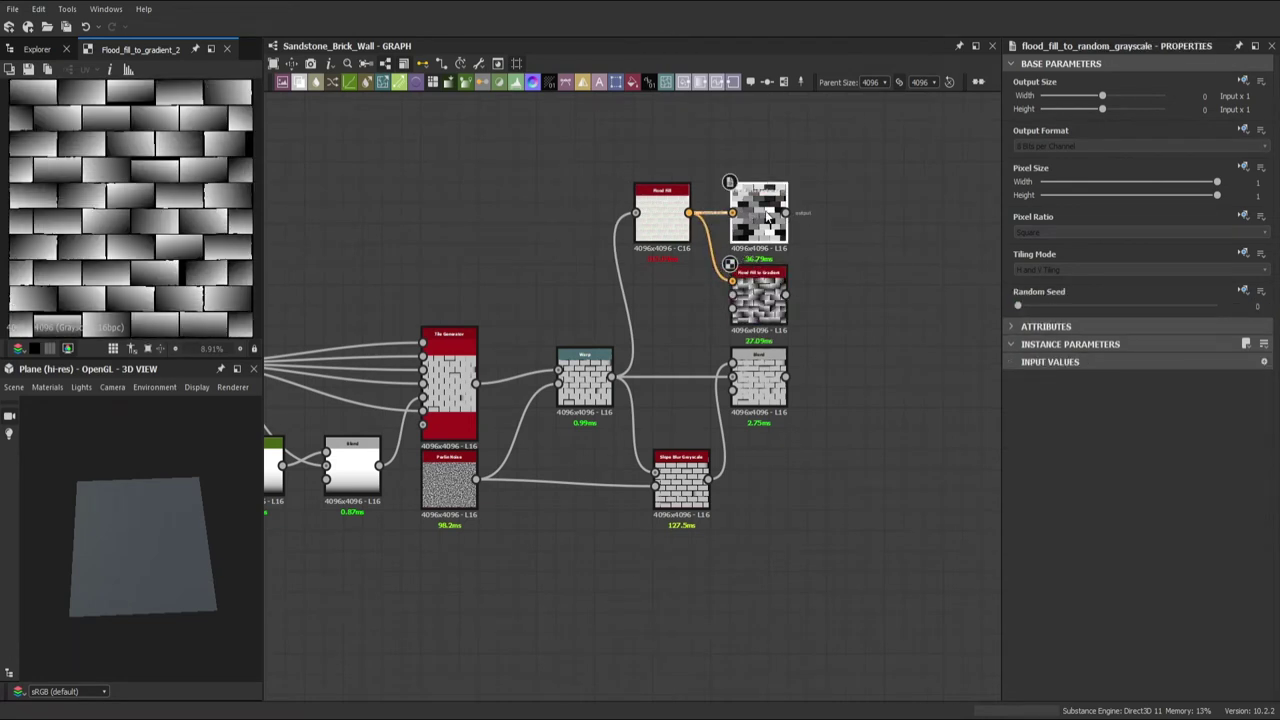
key("ctrl+l")
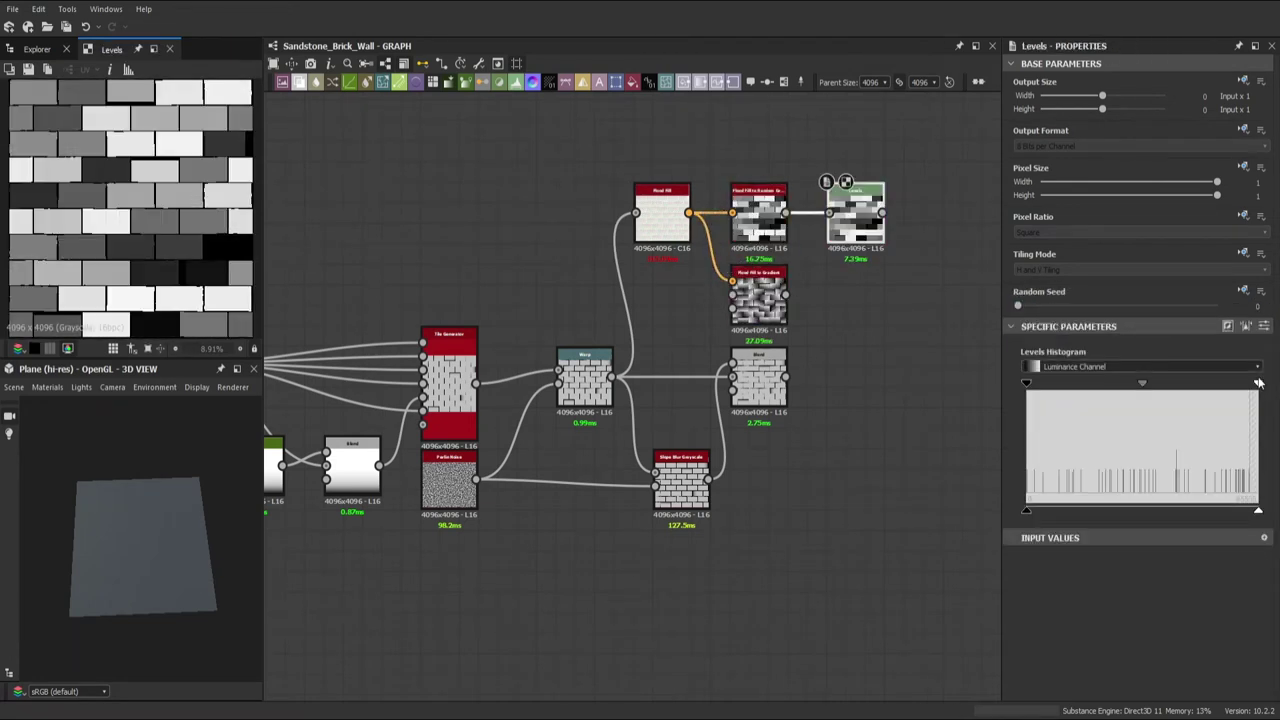
left_click_drag(1258, 383, 836, 381)
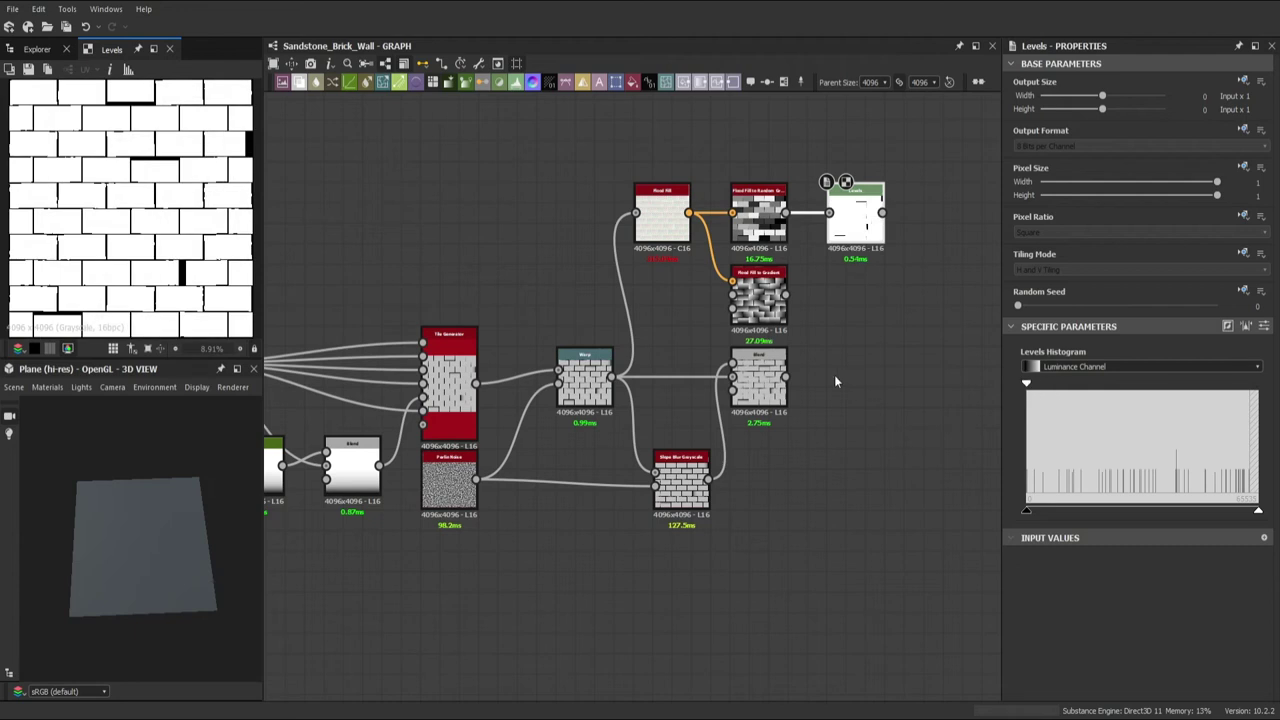
double_click(661, 212)
- Set the Blend node to Multiply at 0.25 opacity
mouse_move(418, 325)
middle_mouse_down()
mouse_move(492, 297)
mouse_move(536, 300)
middle_mouse_up()
left_click(471, 440)
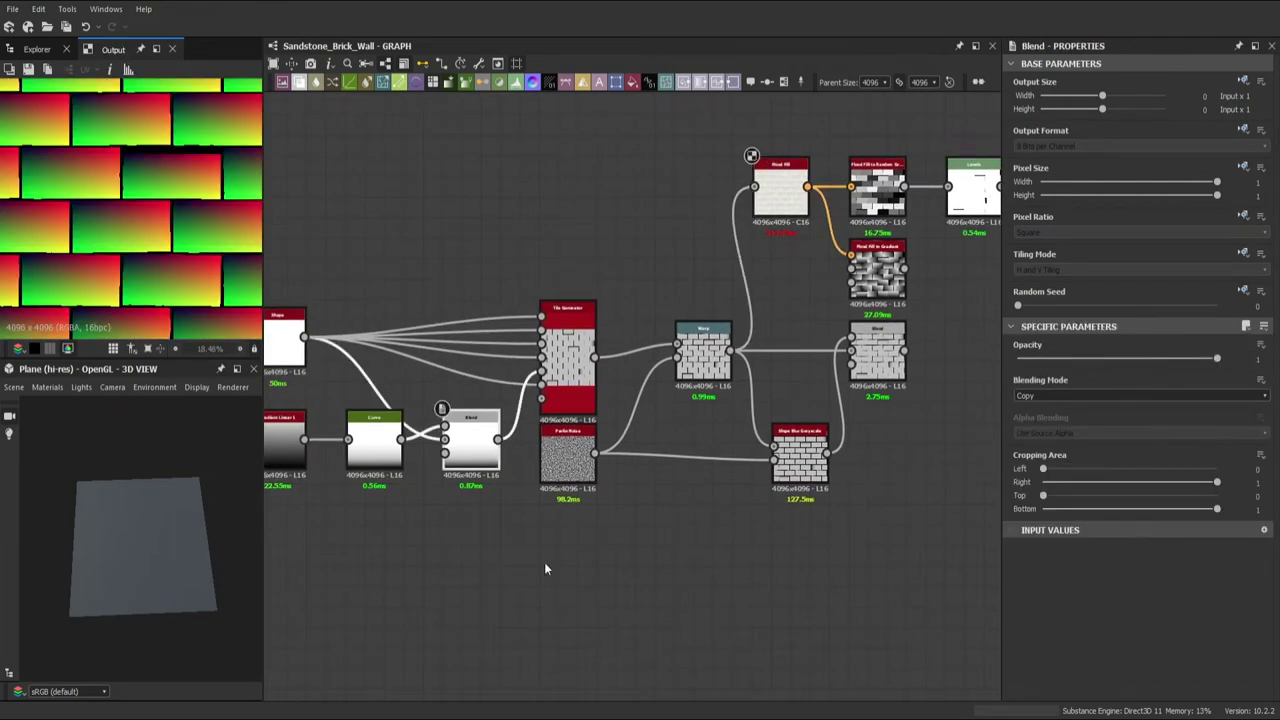
left_click(1140, 395)
left_click(1035, 419)
left_click_drag(1217, 358, 1067, 358)
- Preview the Levels mask and add a Distance node
middle_click_drag(894, 172, 756, 218)
double_click(835, 225)
middle_click_drag(783, 308, 715, 308)
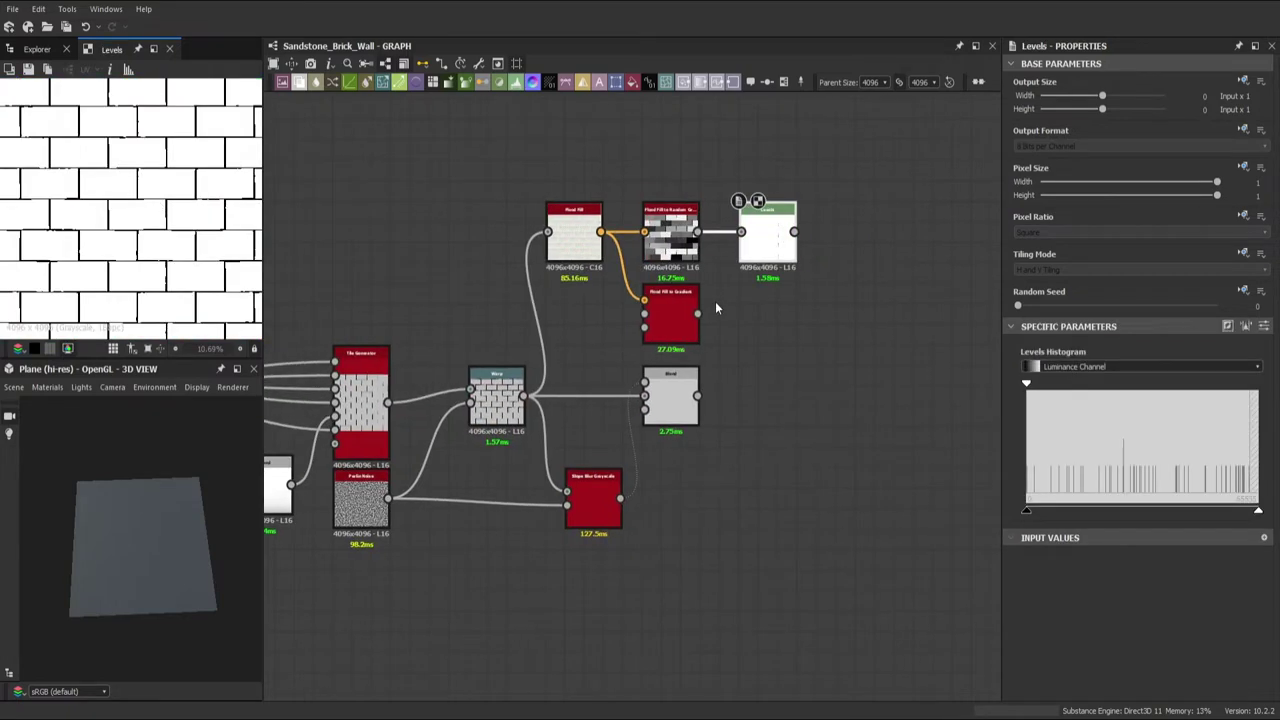
key("ctrl+v")
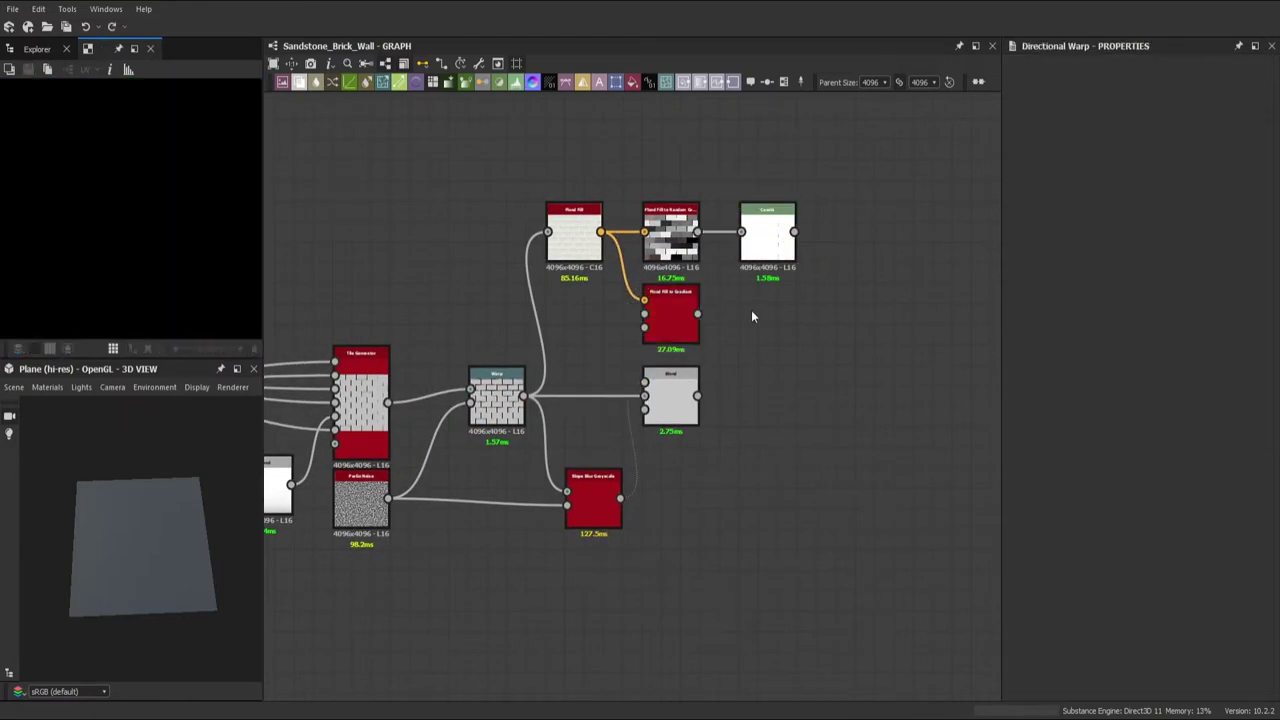
- Wire Levels and the gradient flood fill into Distance, and Levels into an output node
double_click(768, 235)
left_click_drag(794, 232, 741, 320)
left_click_drag(1024, 397, 1048, 391)
key("1")
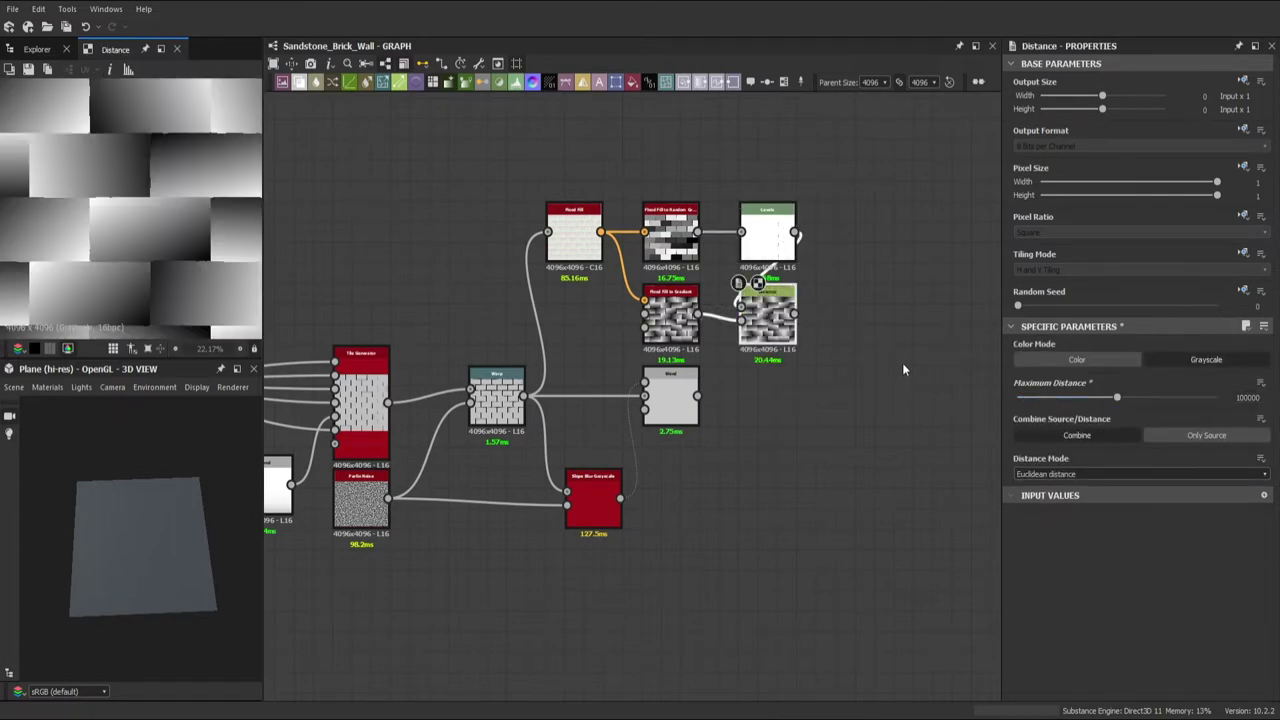
left_click_drag(794, 232, 882, 232)
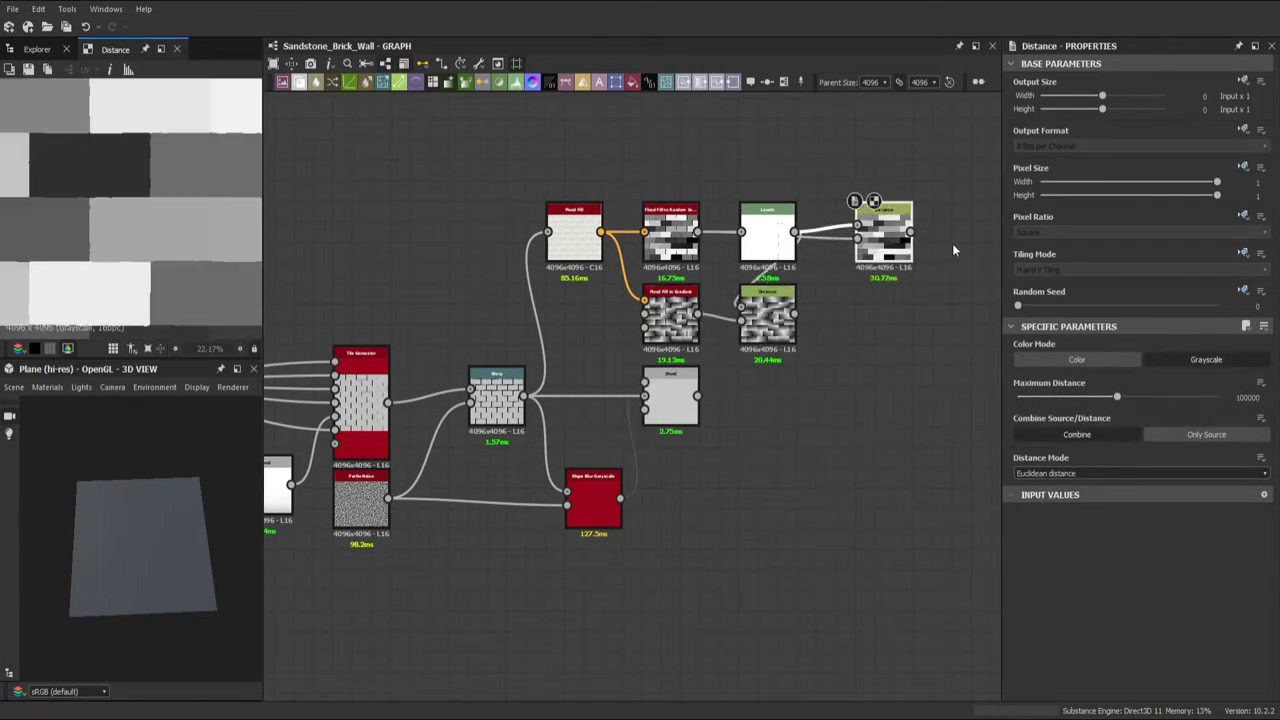
middle_click_drag(882, 234, 821, 230)
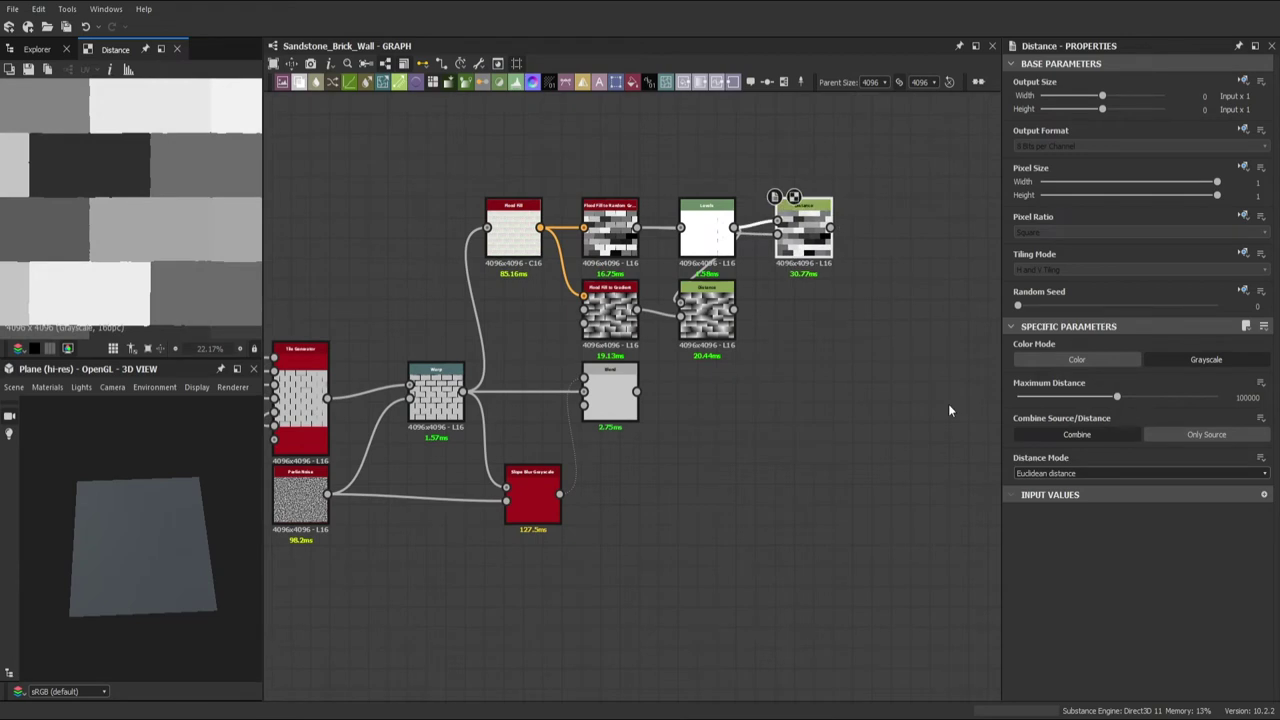
- Add a Blend from Distance and frame it as Random Height Multiplier
left_click_drag(798, 396, 858, 396)
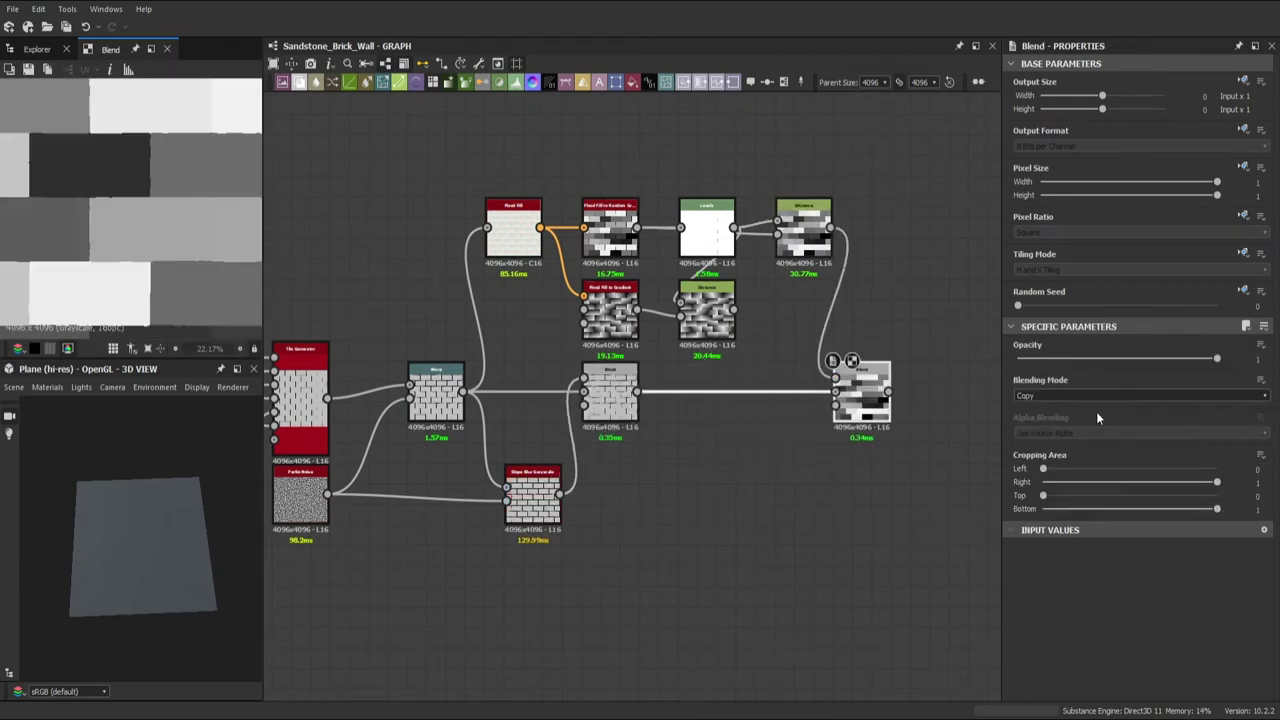
left_click(1064, 355)
key("ctrl+f")
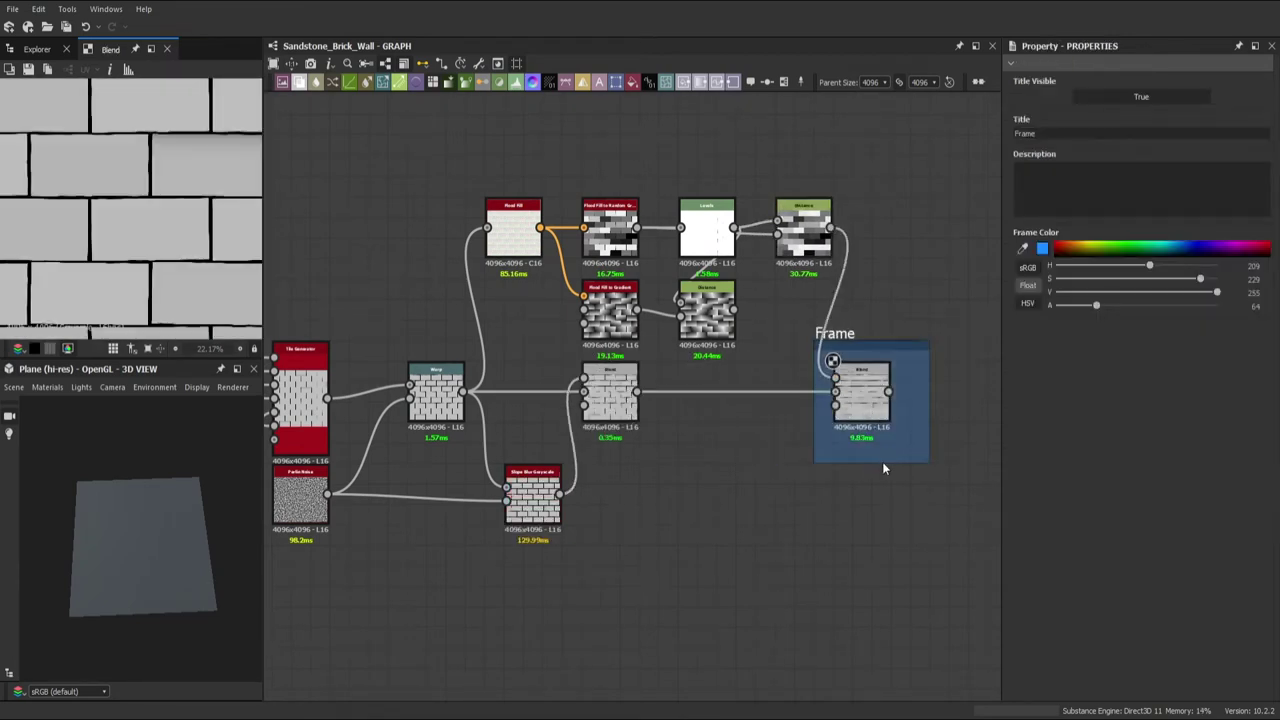
triple_click(1040, 133)
type("Random Height Multiplier")
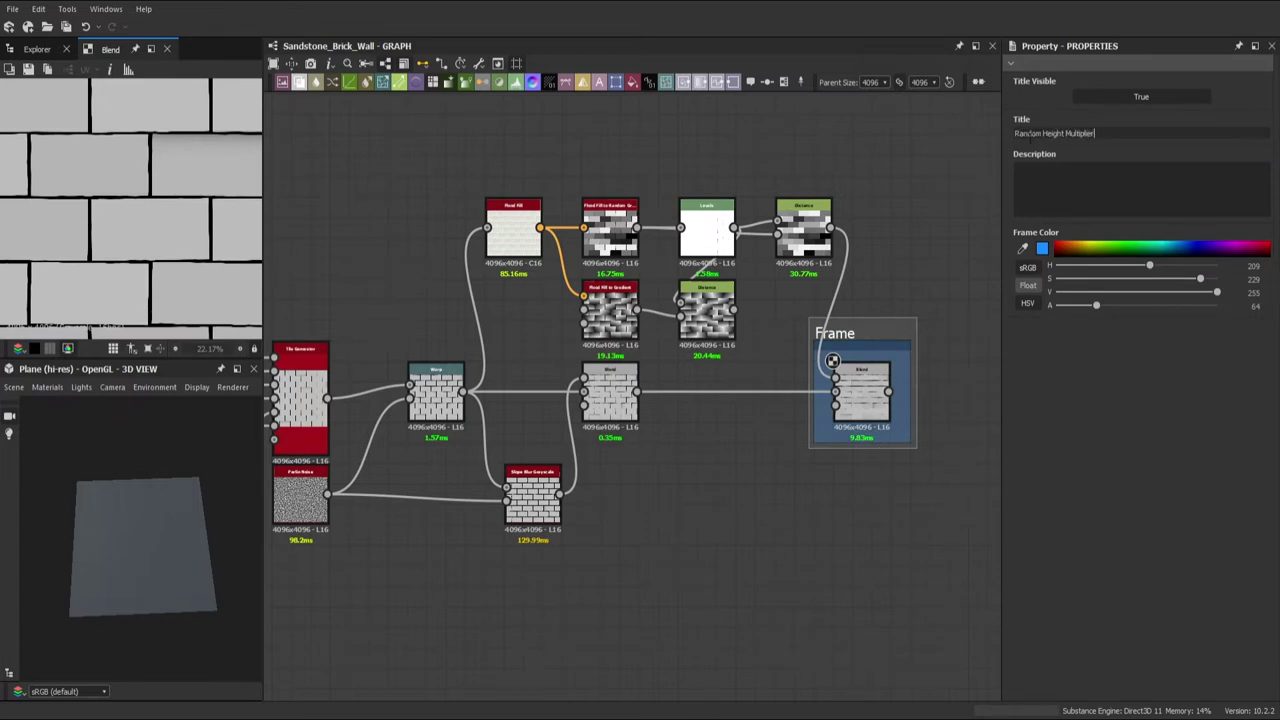
key("Return")
- Add a second Blend and frame it as Random Slope Multiplier
middle_click_drag(913, 435, 748, 435)
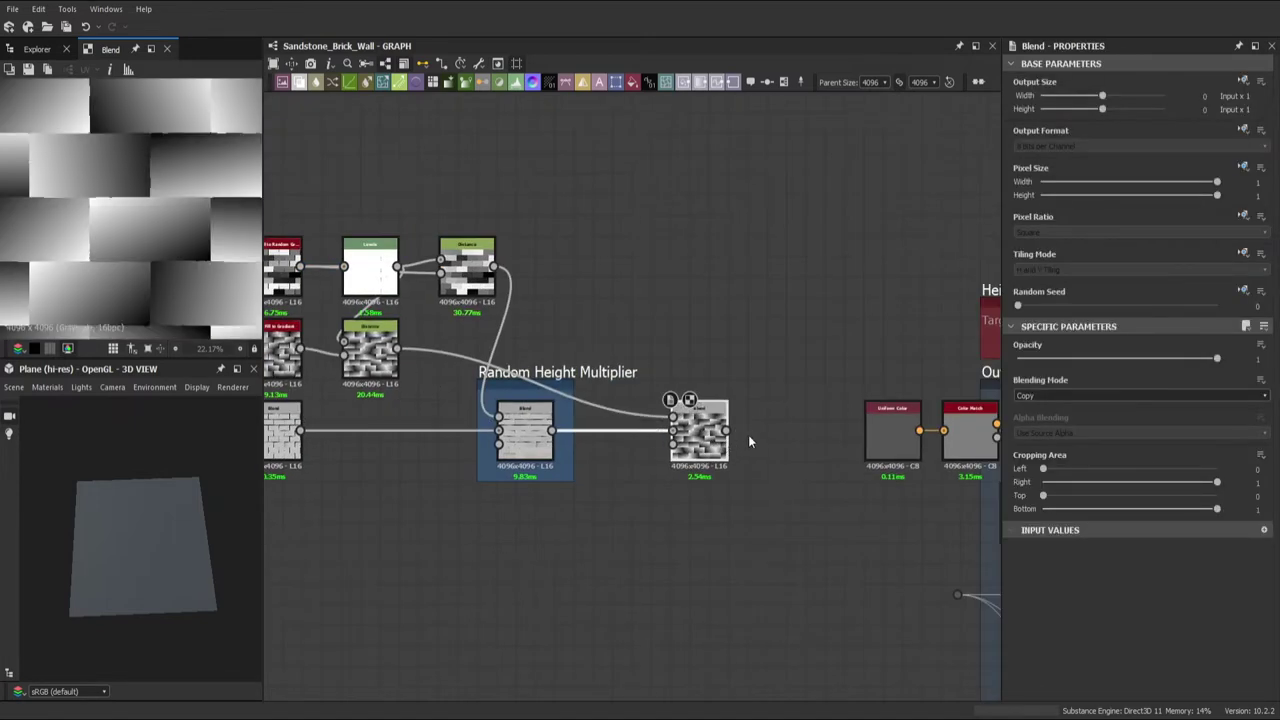
left_click(1068, 357)
key("ctrl+f")
key("Delete")
key("ctrl+f")
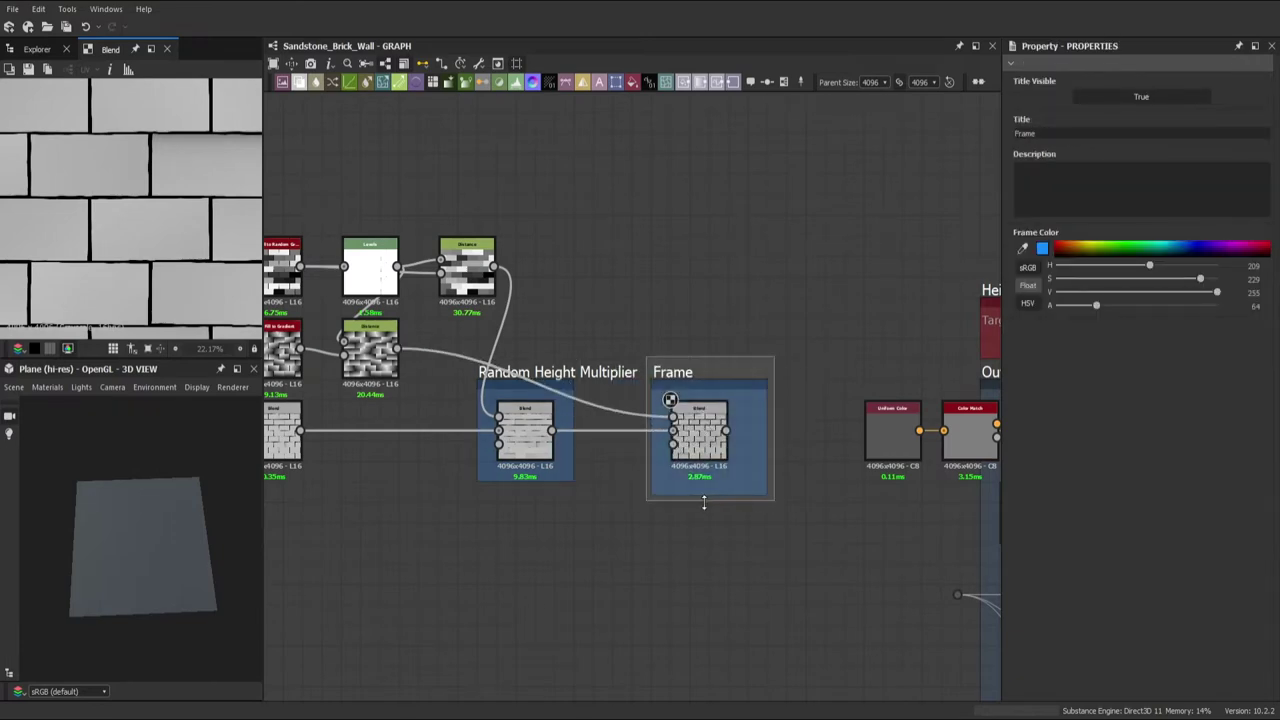
left_click_drag(703, 503, 703, 488)
type("Multiplier")
key("Return")
scroll(760, 423, "down", 5)
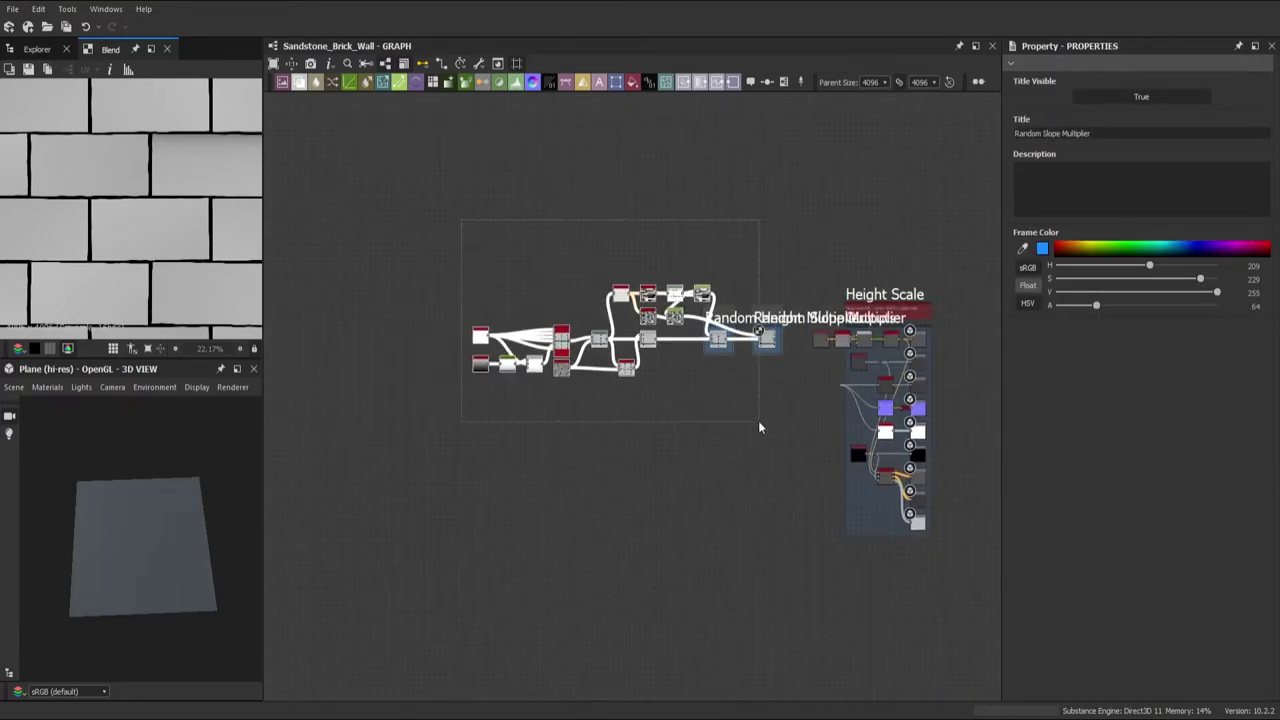
- Undo an accidental Random Slope Multiplier frame move and add a Bevel node
scroll(760, 430, "up", 3)
scroll(734, 491, "down", 2)
scroll(734, 491, "down", 3)
scroll(700, 480, "up", 3)
scroll(560, 450, "down", 2)
scroll(600, 450, "up", 2)
scroll(651, 465, "up", 1)
scroll(651, 465, "up", 1)
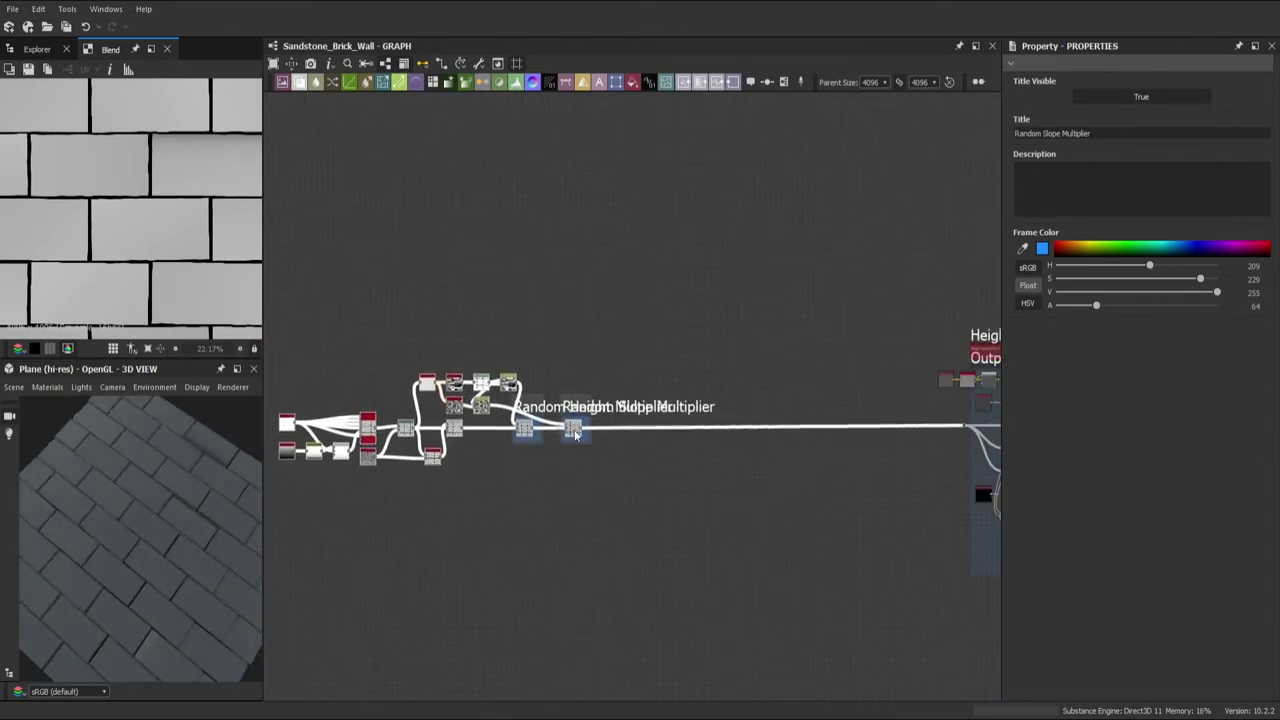
scroll(680, 497, "up", 2)
scroll(680, 497, "up", 1)
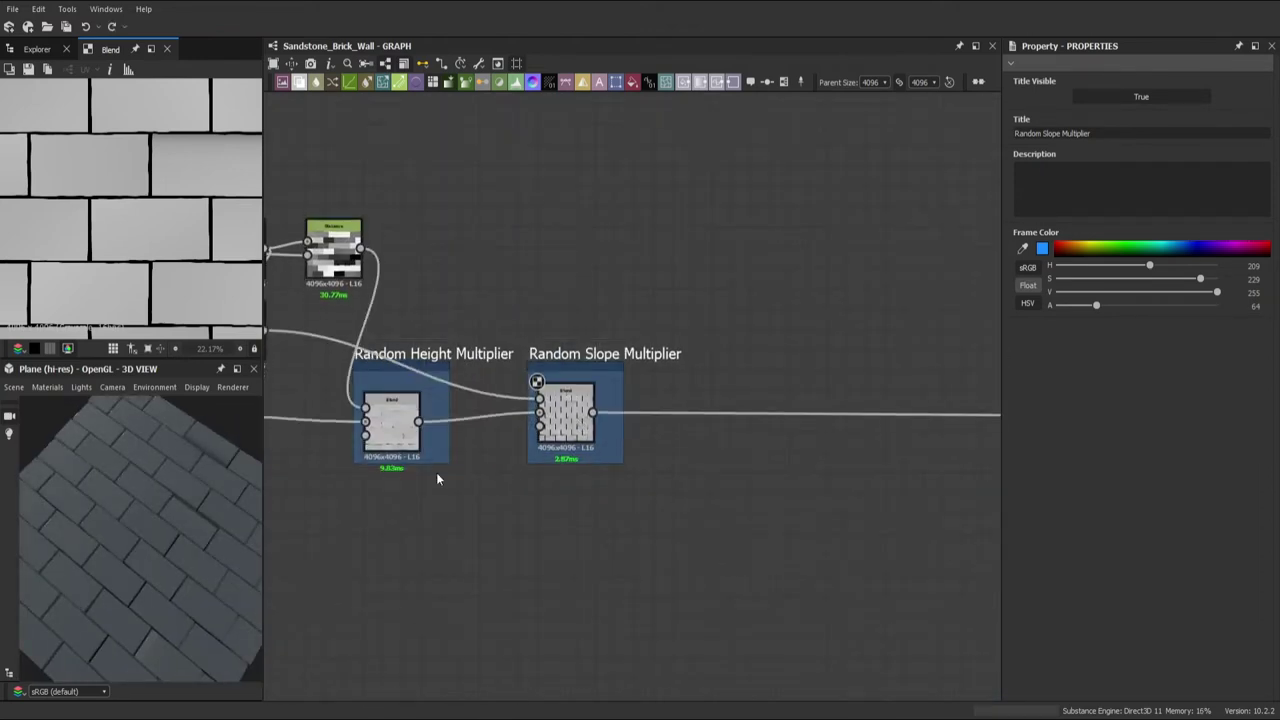
left_click_drag(594, 377, 590, 373)
key("ctrl+z")
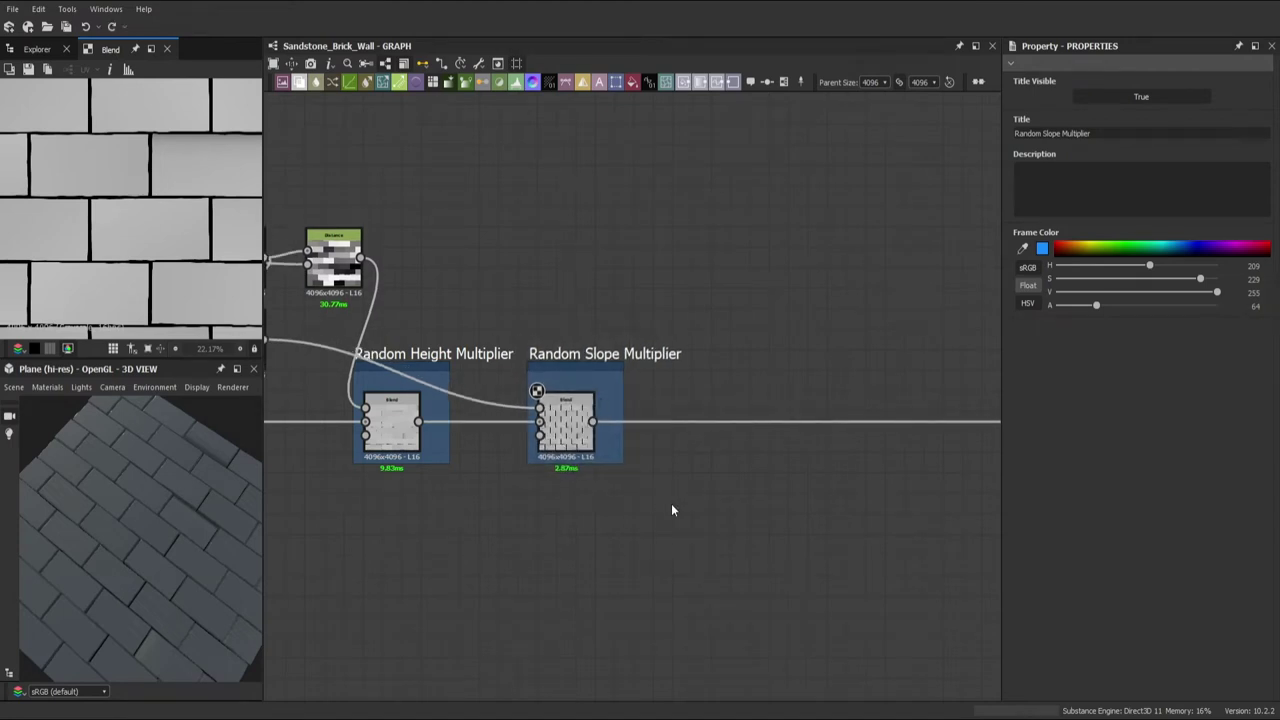
scroll(640, 495, "down", 2)
key("ctrl+v")
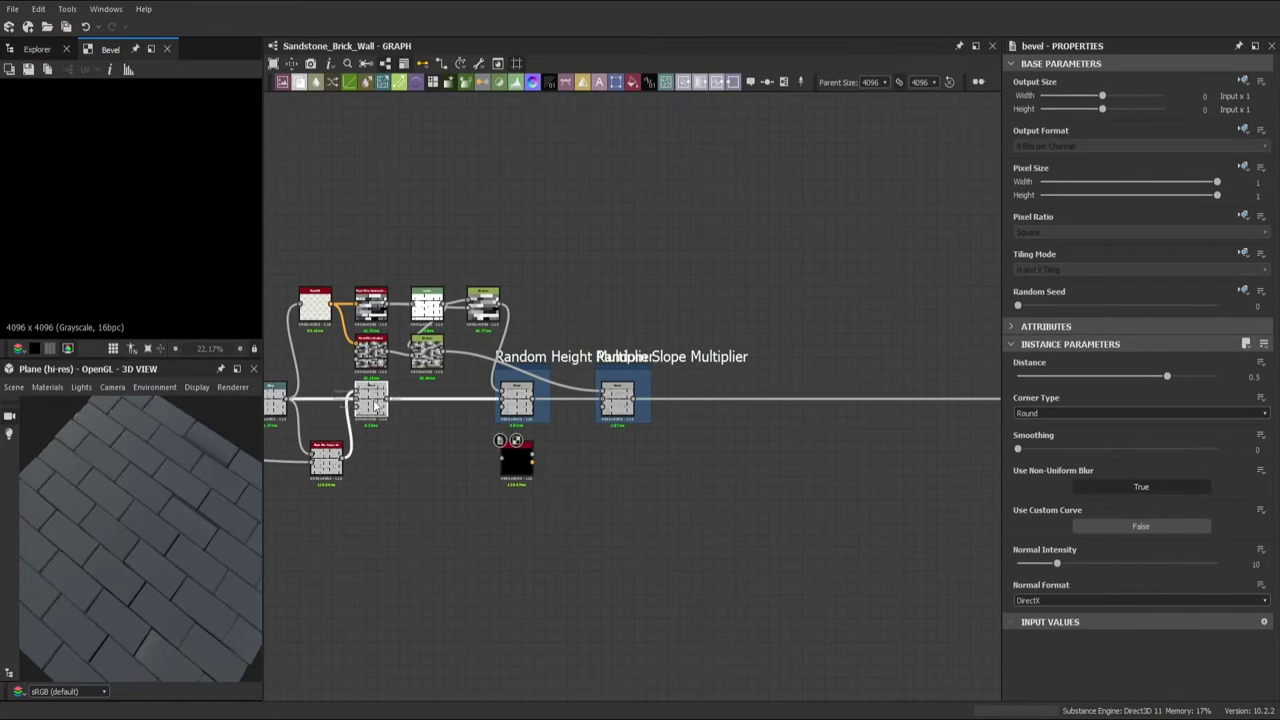
- Feed the bricks into the Bevel at Distance -0.08 and follow it with a Multiply Blend
left_click_drag(388, 400, 502, 458)
left_click_drag(1252, 377, 1200, 377)
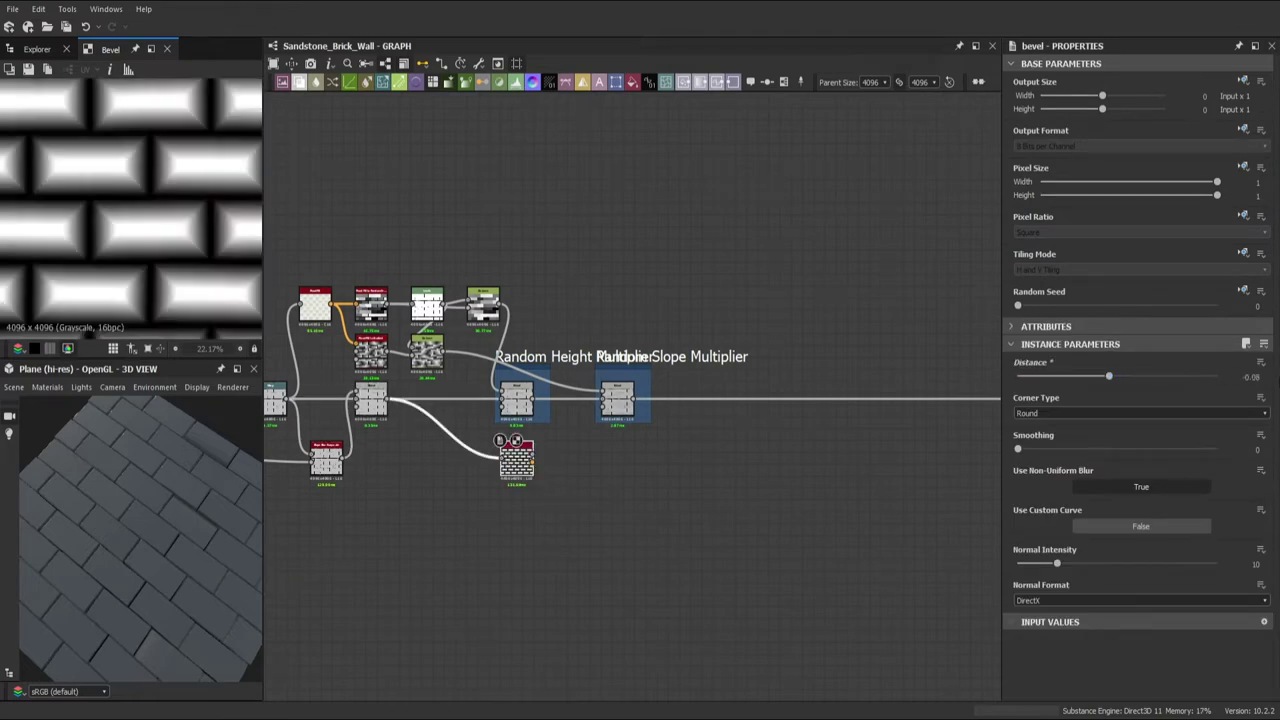
scroll(858, 499, "up", 2)
key("ctrl+v")
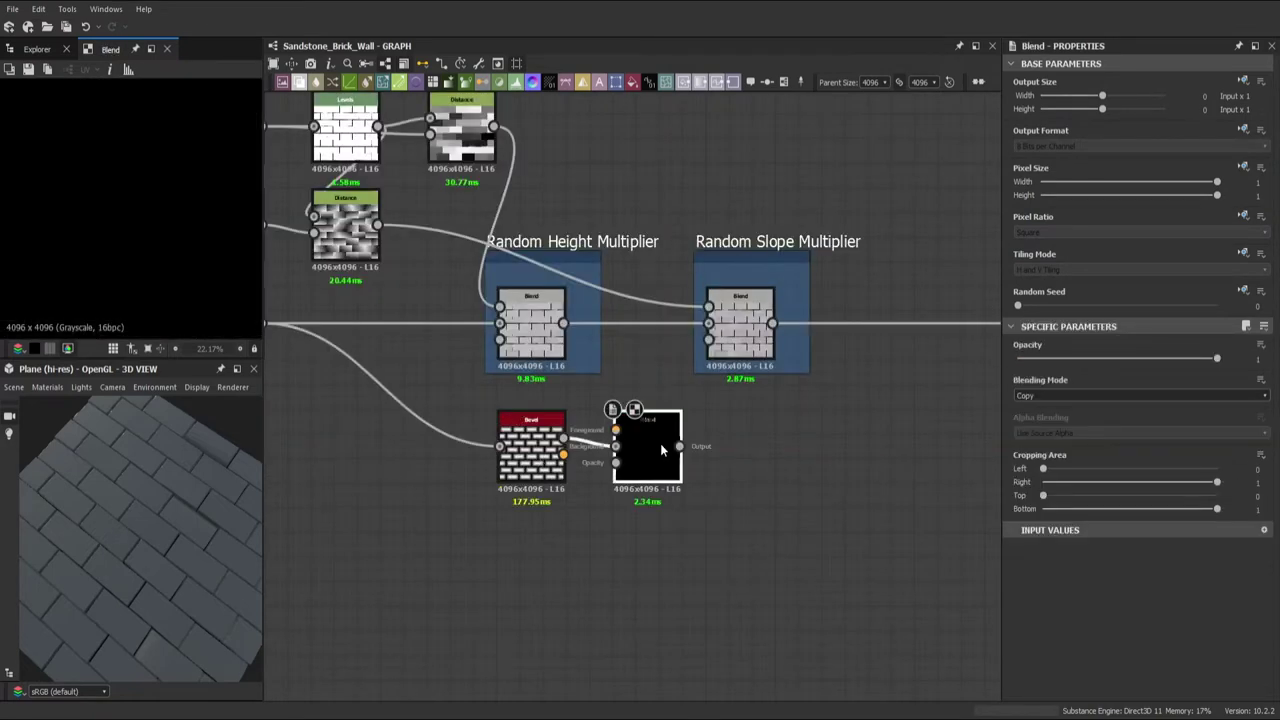
left_click_drag(563, 455, 617, 431)
mouse_move(622, 437)
middle_mouse_down()
mouse_move(672, 475)
mouse_move(523, 519)
middle_mouse_up()
- Insert an Add (Linear Dodge) Blend at 0.2 opacity into the slope-multiplier link
key("ctrl+v")
left_click(1040, 396)
left_click(1042, 419)
key("Return")
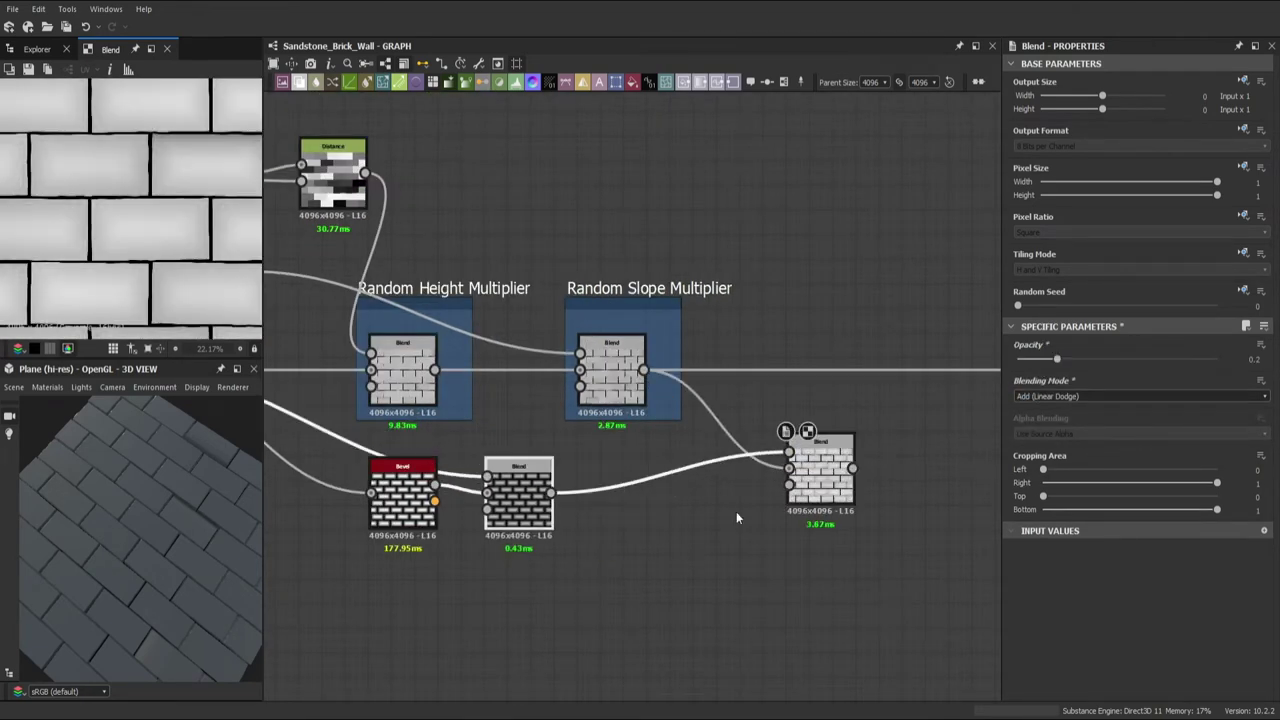
left_click_drag(820, 445, 773, 347)
- Attach a Slope Blur Grayscale after the Dirt 1 noise node
scroll(147, 547, "up", 3)
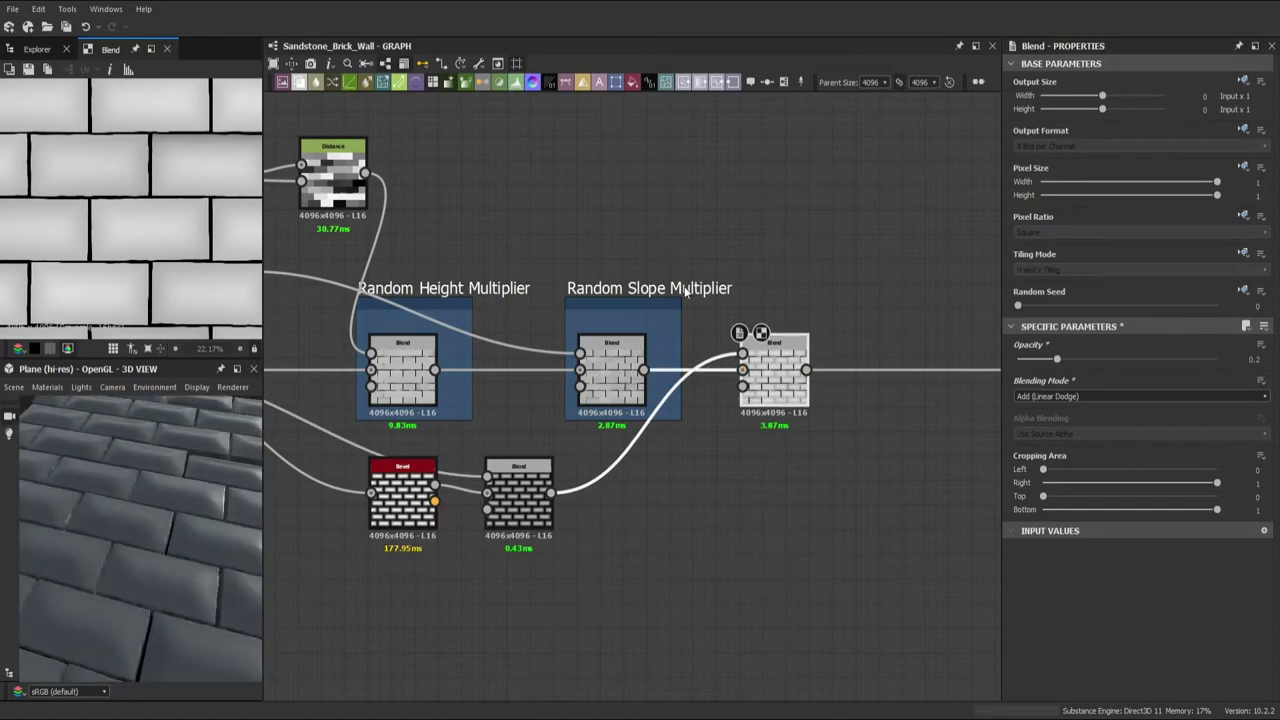
scroll(319, 249, "down", 5)
left_click(319, 249)
left_click_drag(319, 256, 457, 243)
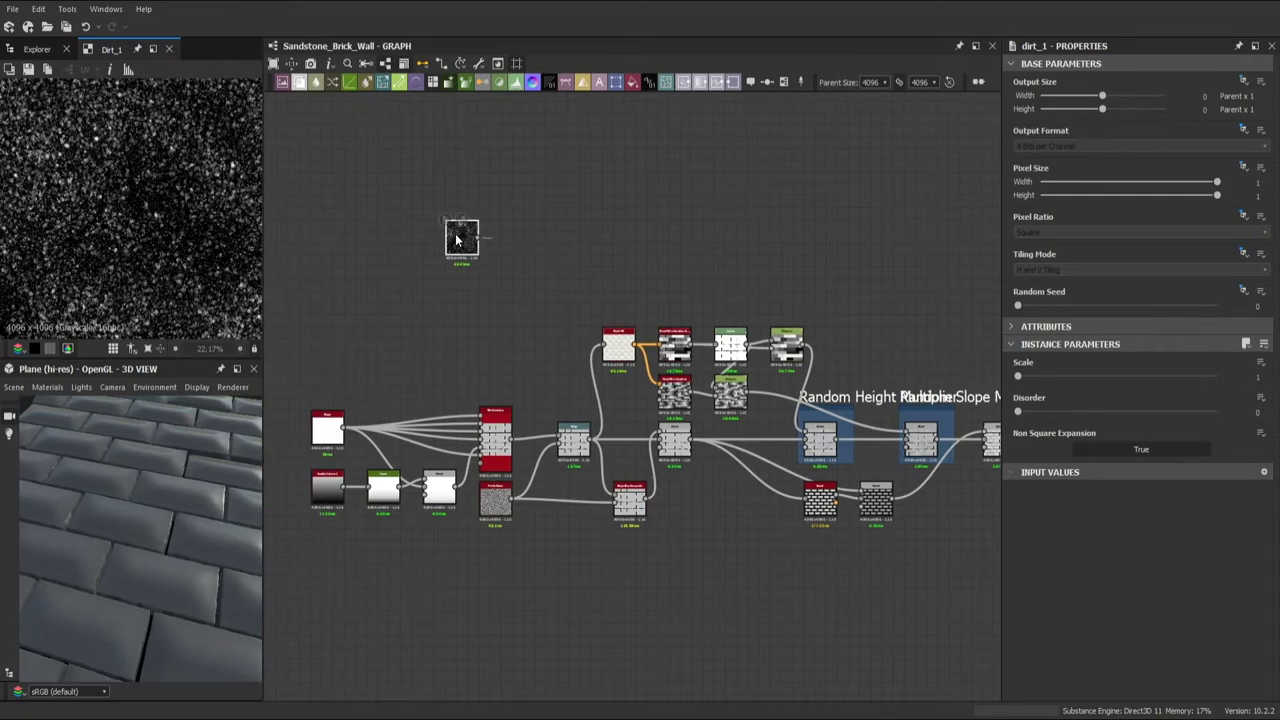
- Set the Dirt 1 slope blur to 32 samples and 0.01 intensity
scroll(457, 243, "up", 3)
left_click_drag(1066, 376, 1216, 376)
left_click_drag(1141, 411, 1018, 411)
left_click(438, 247)
double_click(559, 243)
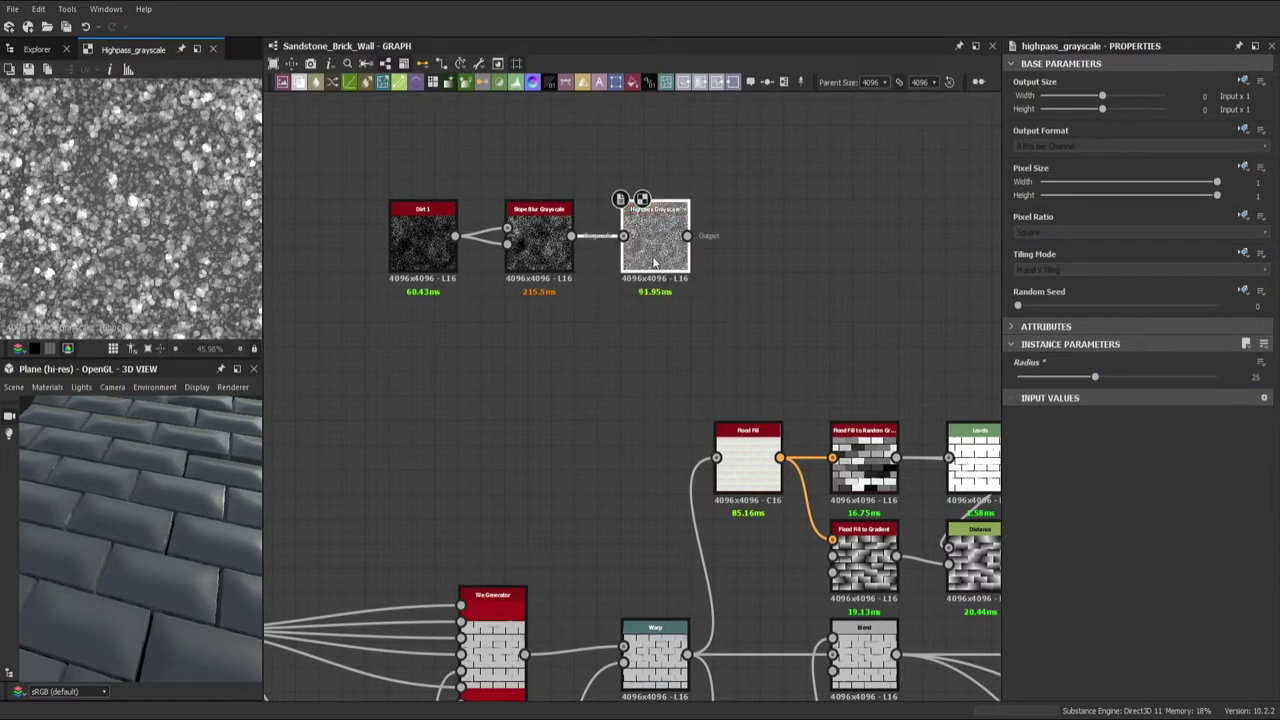
- Add a Blend after the Highpass, followed by a Blur HQ Grayscale
left_click_drag(687, 236, 758, 242)
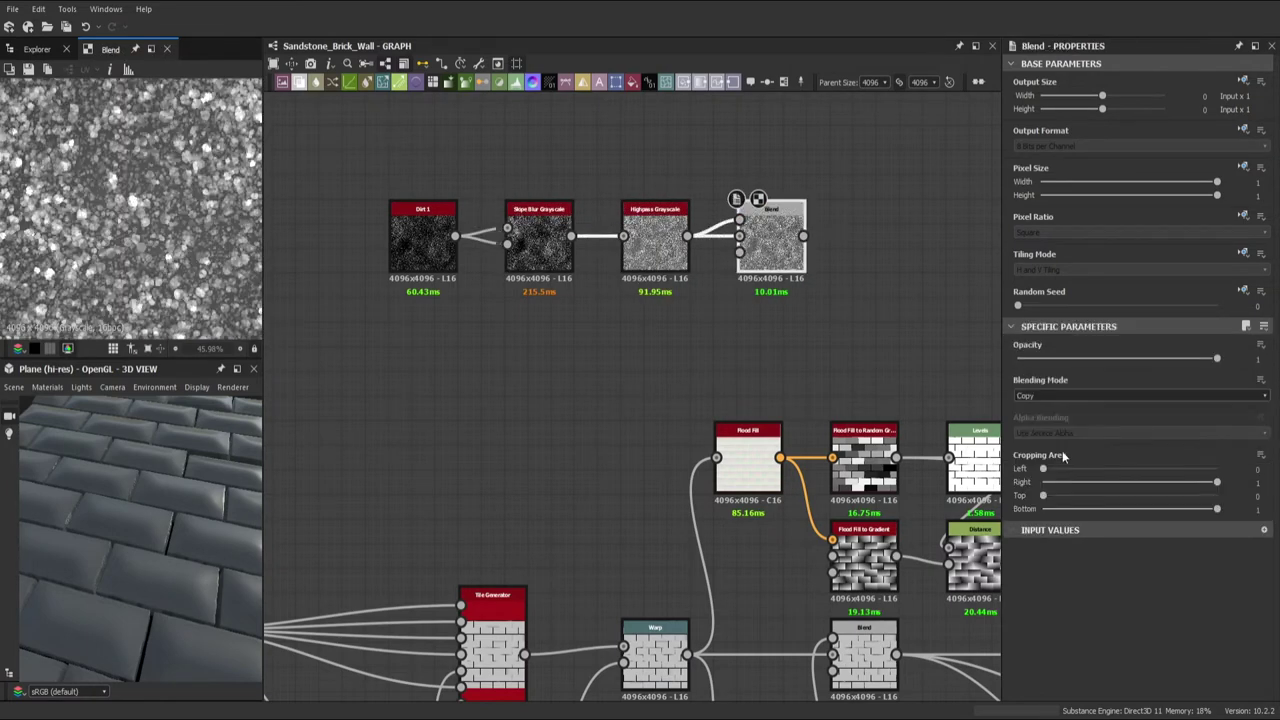
scroll(155, 211, "down", 1)
scroll(155, 211, "down", 1)
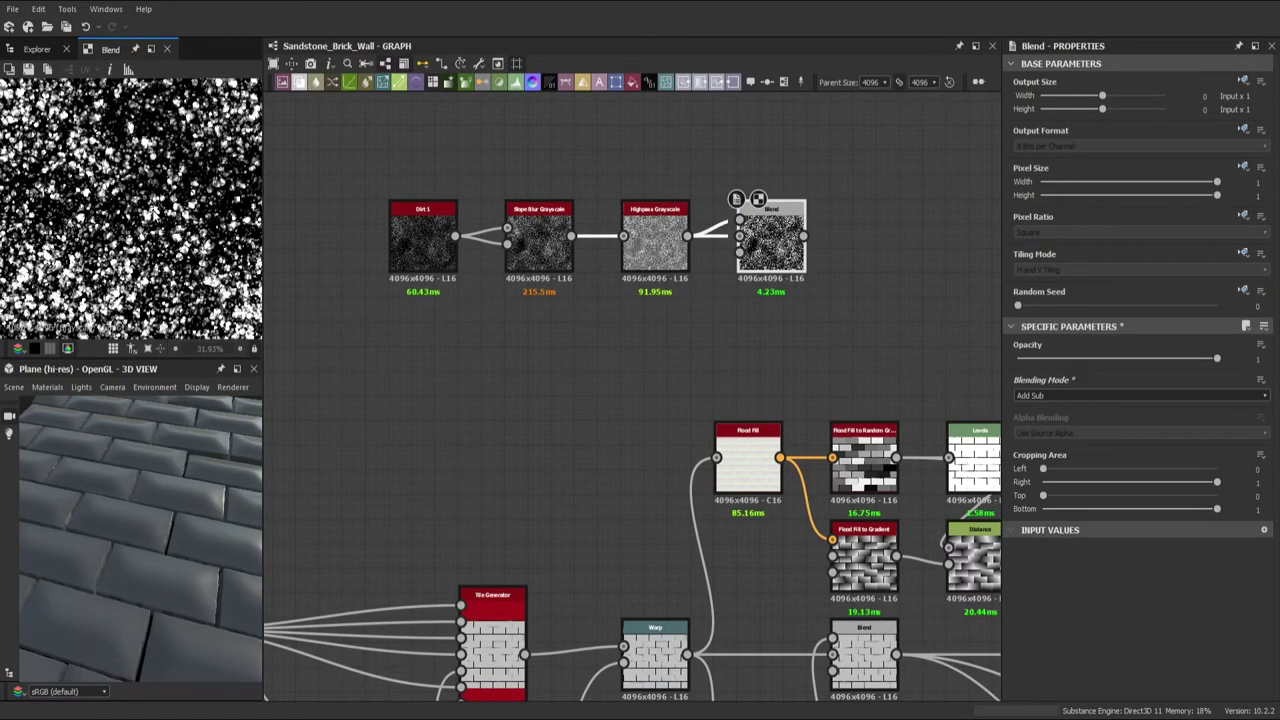
left_click(1122, 374)
key("Return")
middle_click_drag(600, 350, 420, 330)
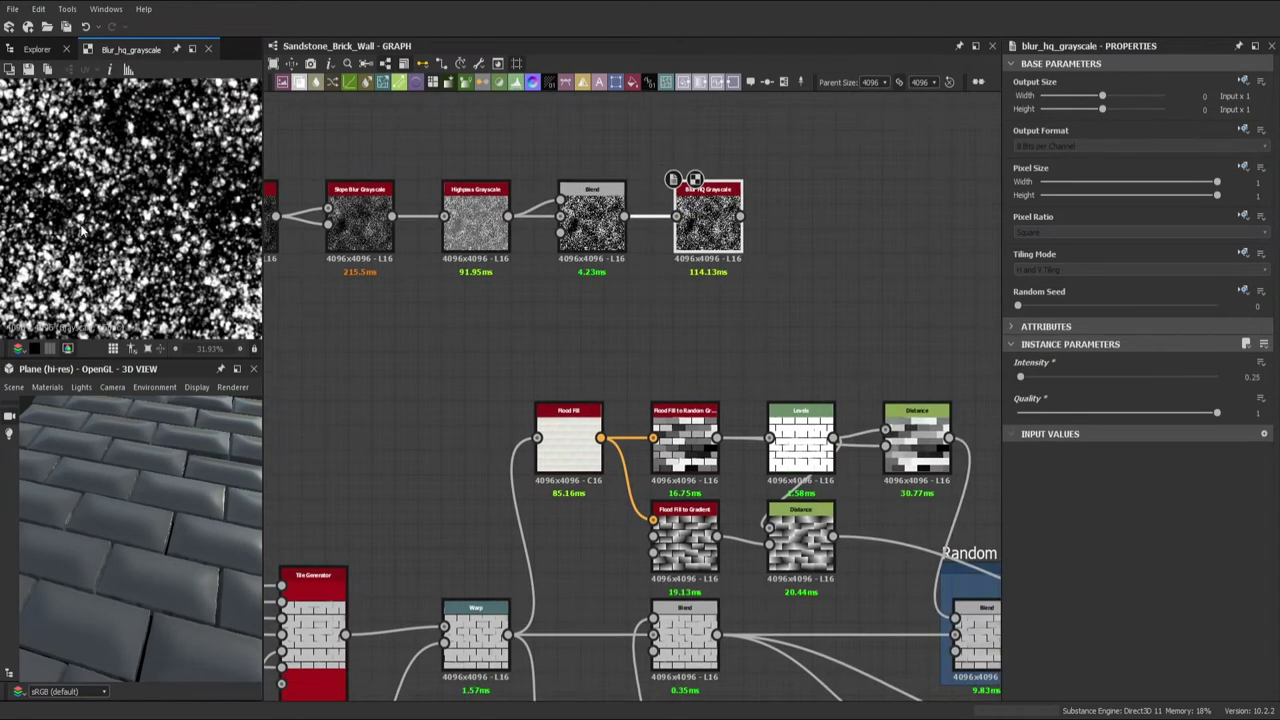
- Place the Directional Warp beside the brick chain with intensity 150
scroll(720, 280, "down", 3)
left_click(674, 285)
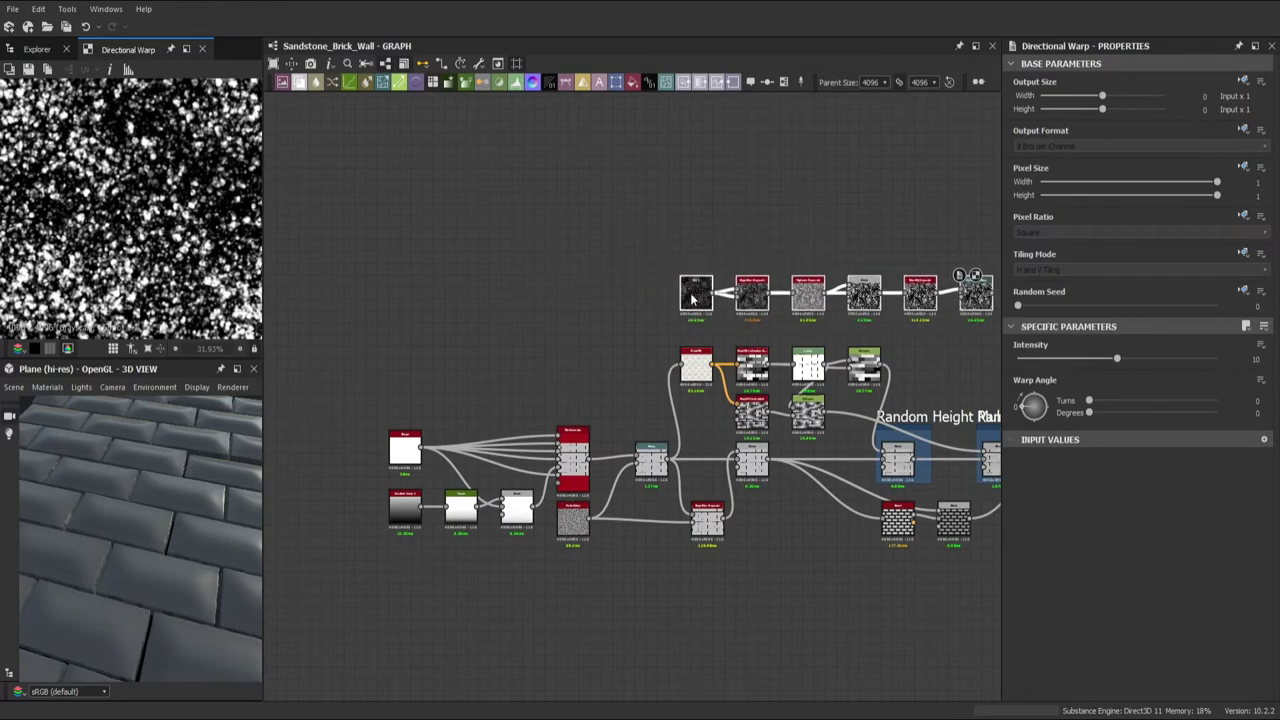
middle_click_drag(674, 290, 425, 247)
left_click_drag(726, 282, 827, 313)
type("50")
key("Return")
left_click_drag(830, 323, 874, 367)
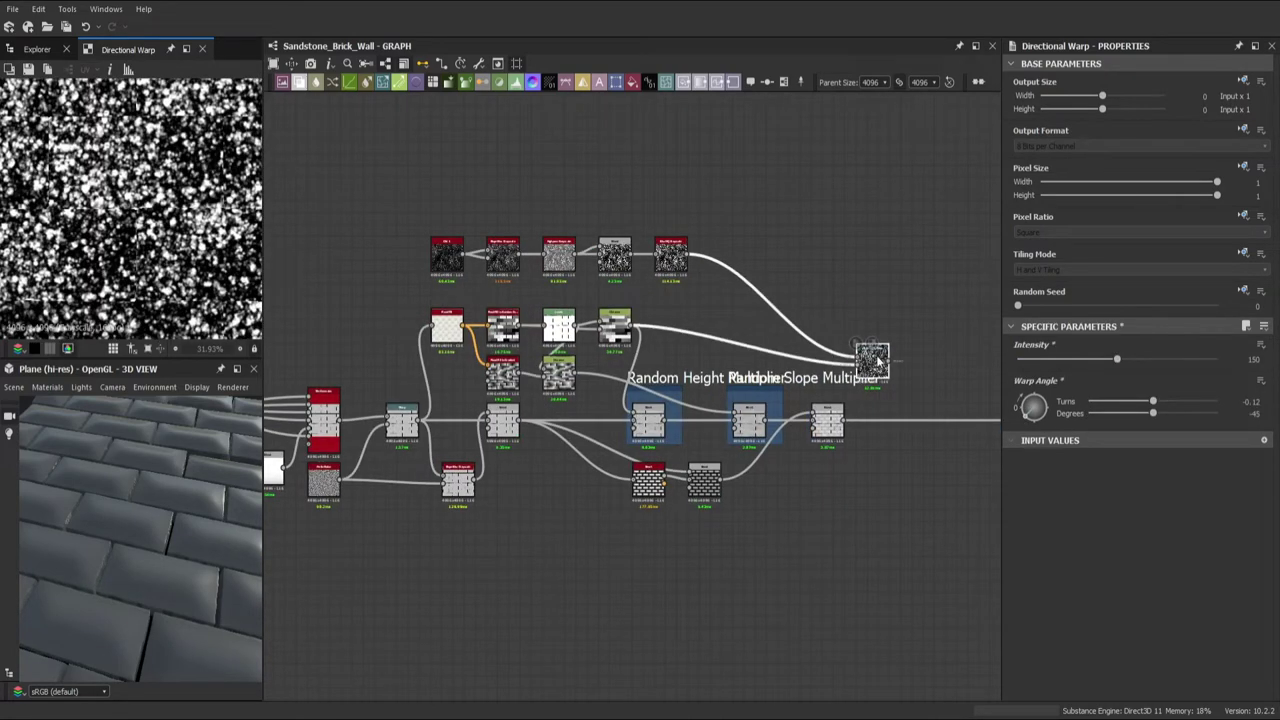
middle_click_drag(935, 403, 837, 361)
- Insert a Subtract Blend at 0.0045 opacity into the main brick chain
key("ctrl+v")
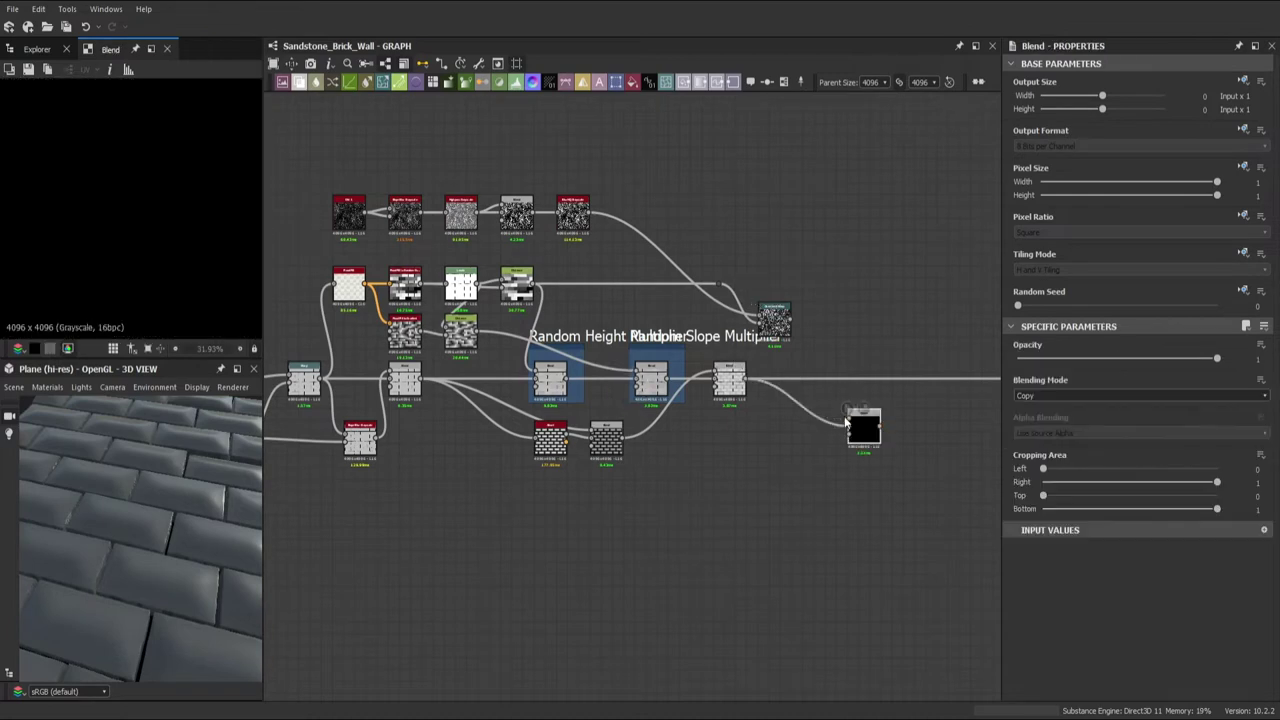
type("0.0045")
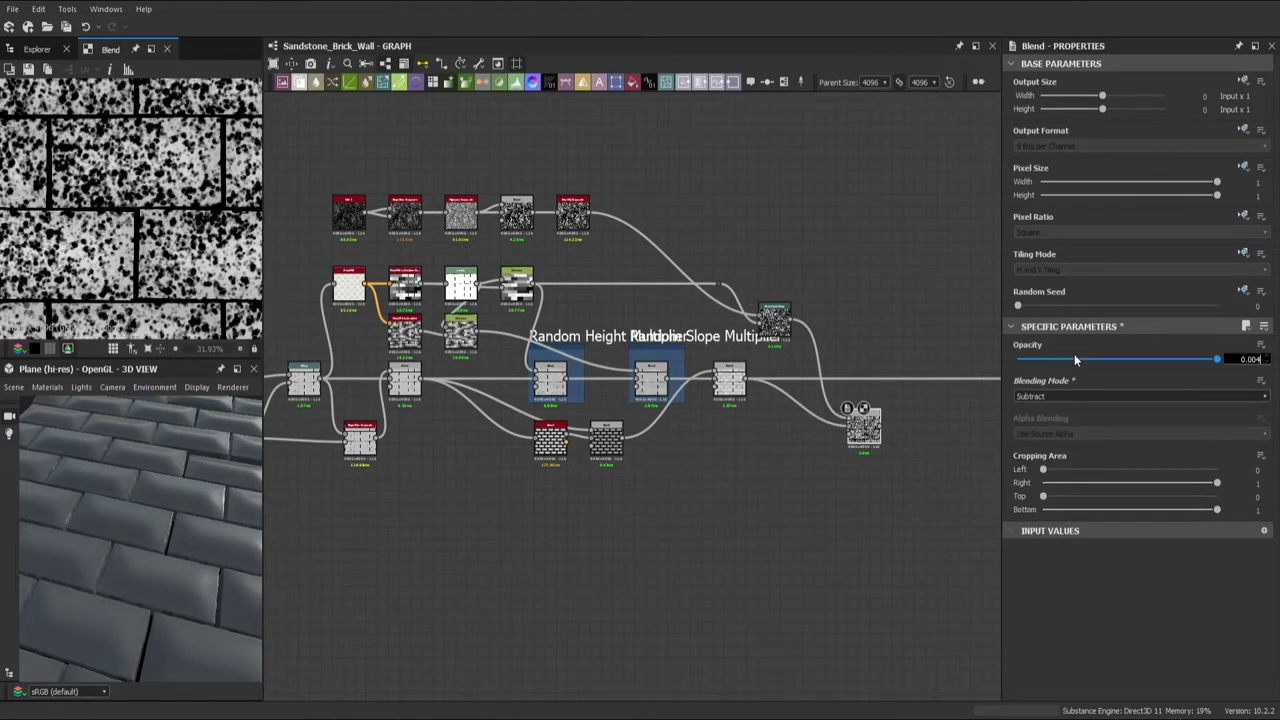
key("Return")
left_click_drag(864, 428, 842, 380)
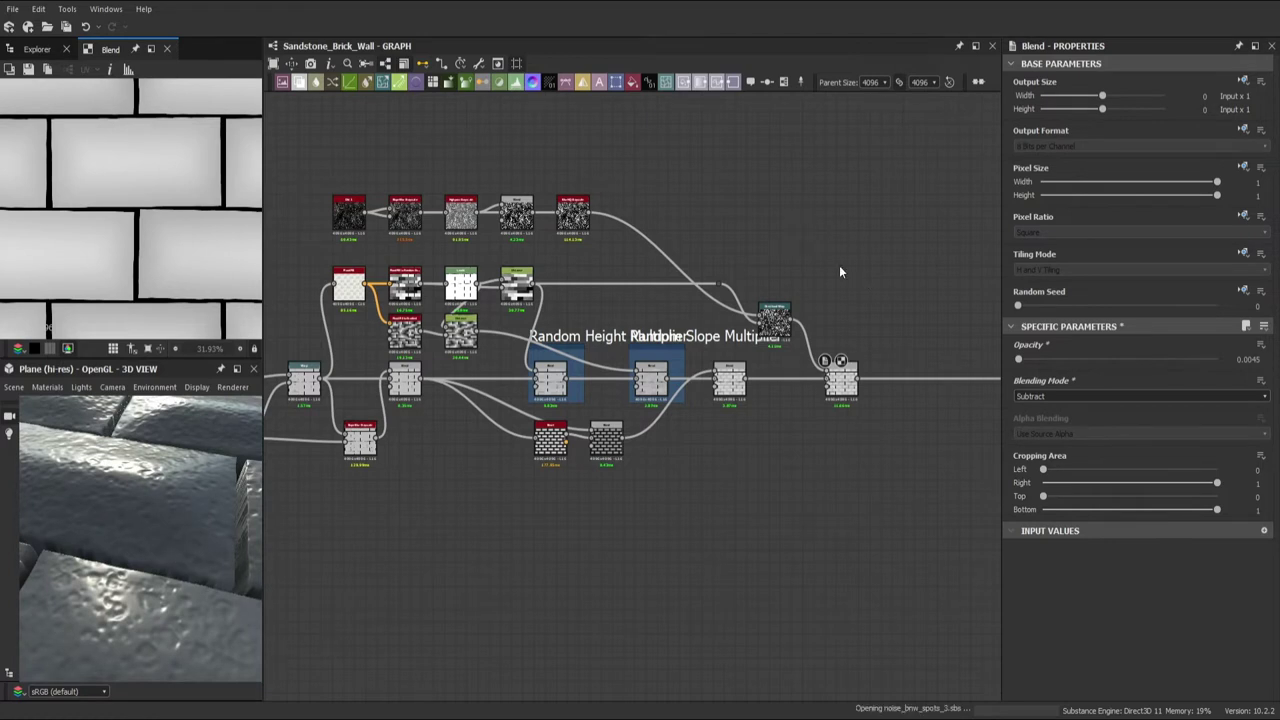
key("ctrl+v")
- Give the second slope blur 32 samples and blend it into the chain with Add Sub at 0.0015
left_click_drag(1067, 376, 1217, 376)
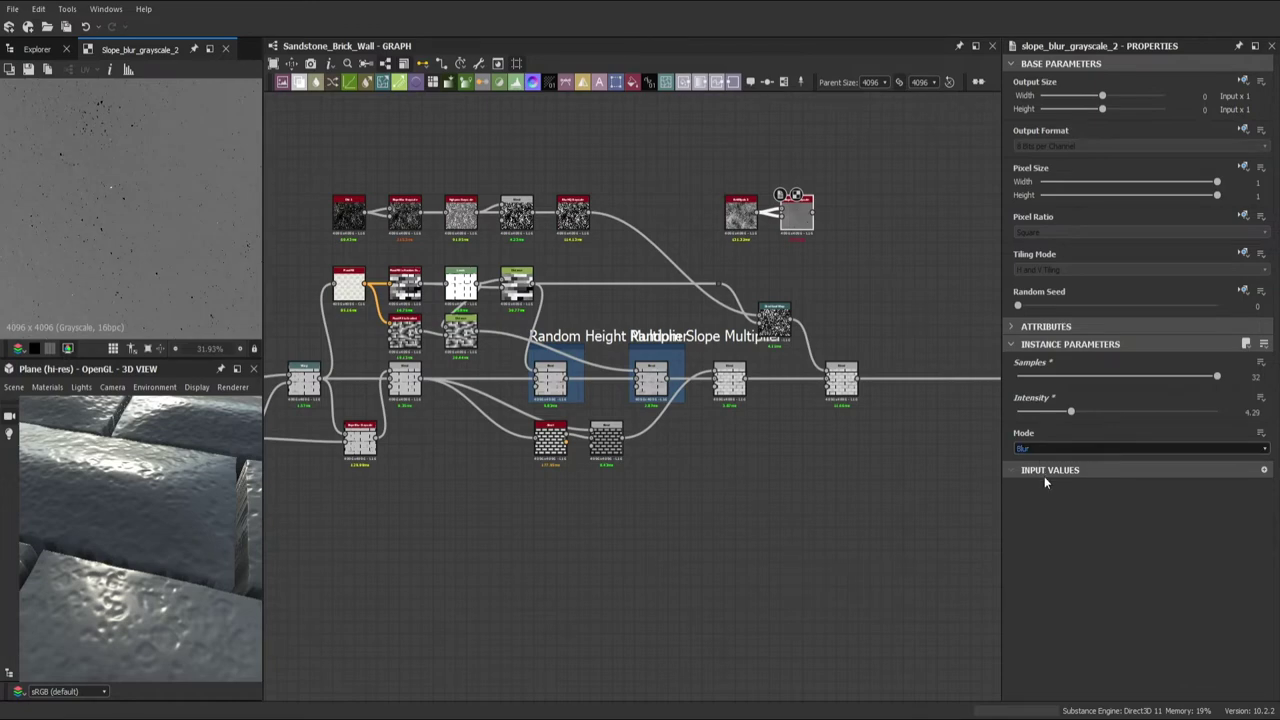
key("shift+b")
left_click_drag(826, 347, 932, 366)
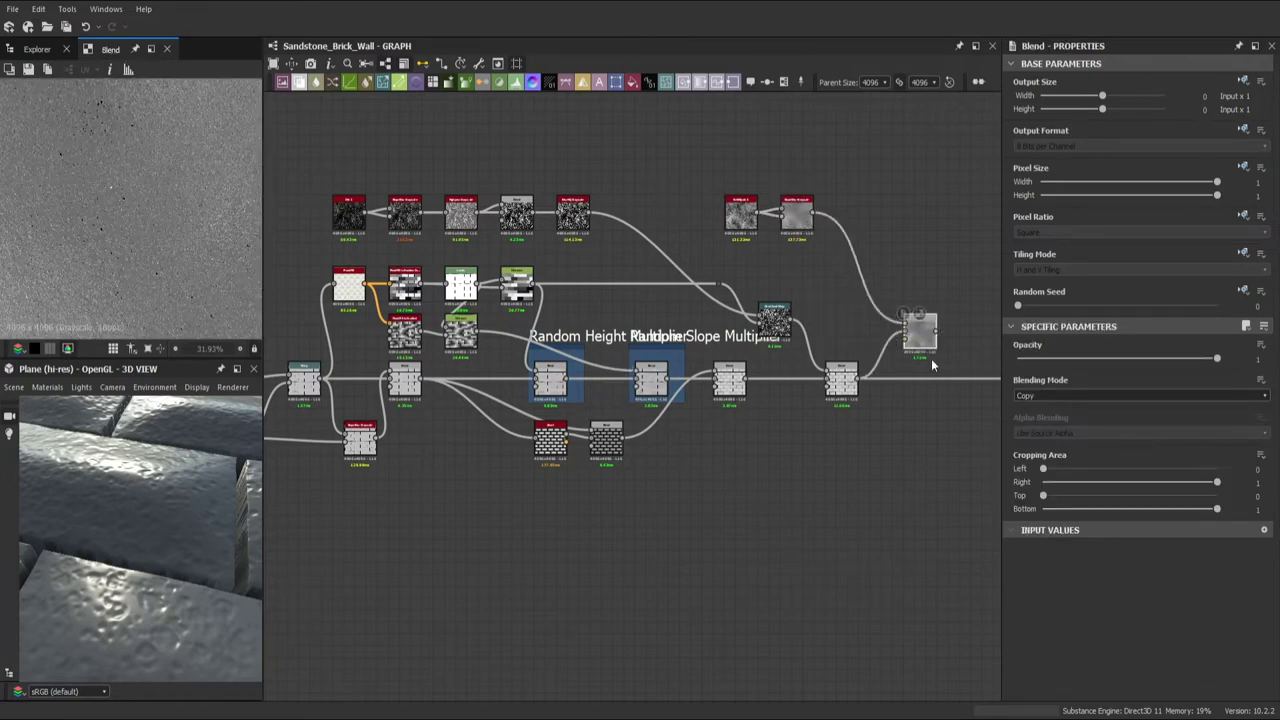
scroll(1064, 392, "down", 4)
left_click(1171, 356)
type("0.0015")
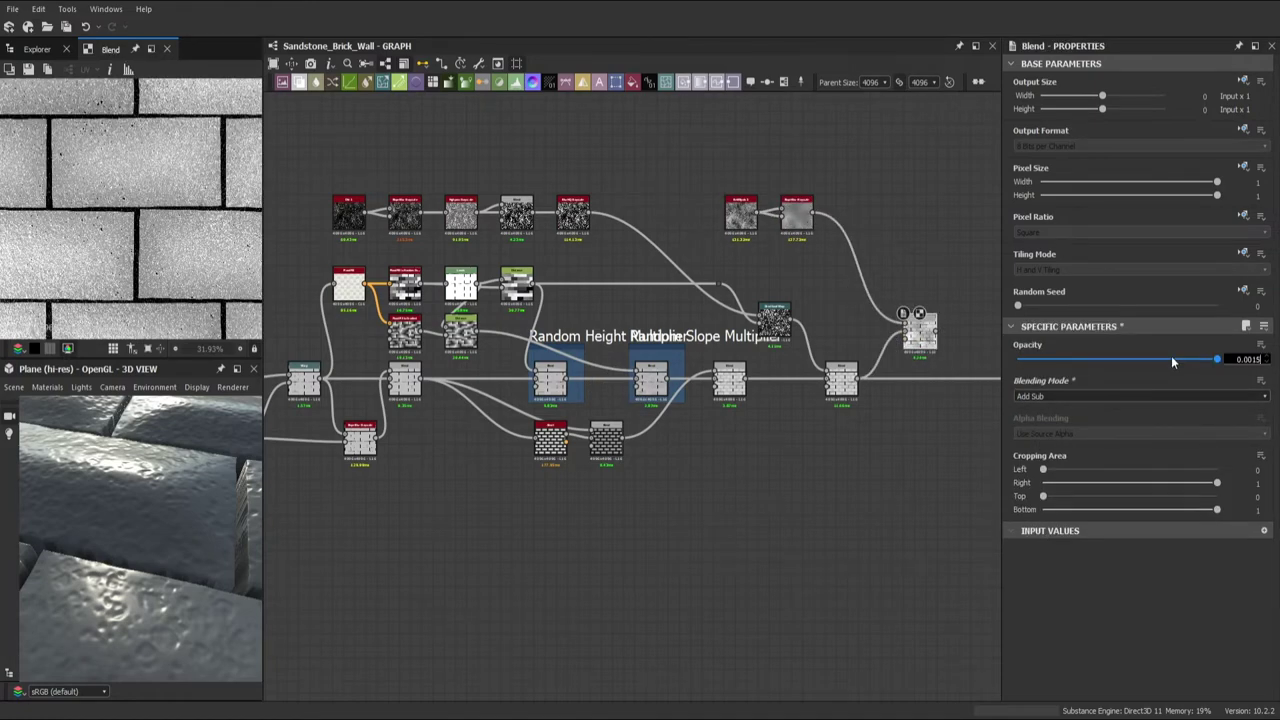
key("Return")
scroll(923, 331, "up", 1)
left_click_drag(923, 331, 910, 390)
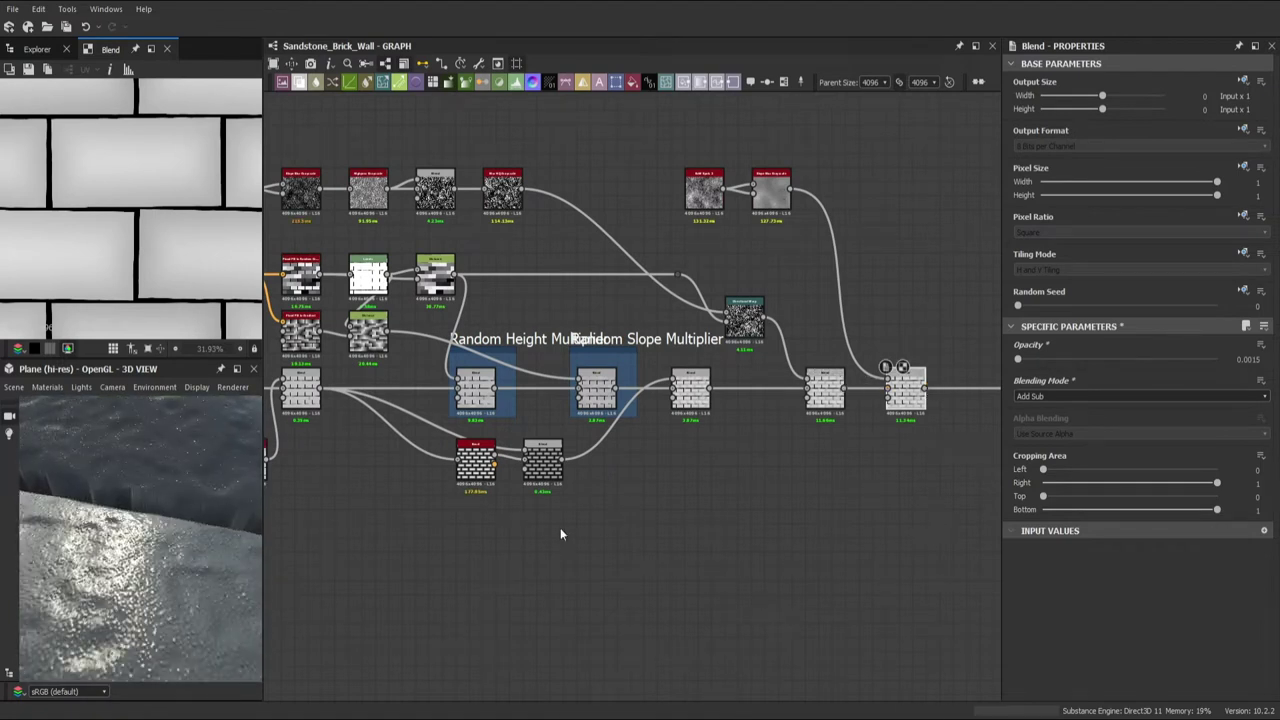
- Add a Levels node wired into the right-hand Blend and a blur after Clouds 3
middle_click_drag(560, 535, 688, 531)
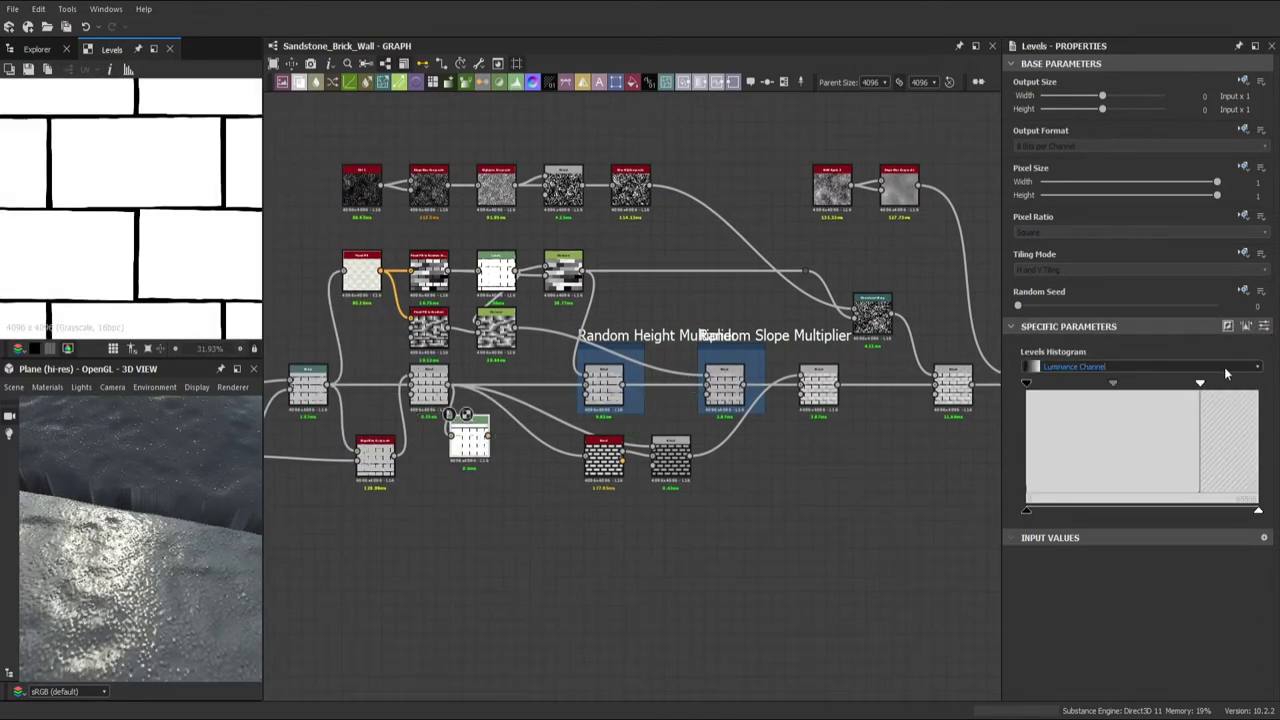
left_click_drag(489, 437, 907, 418)
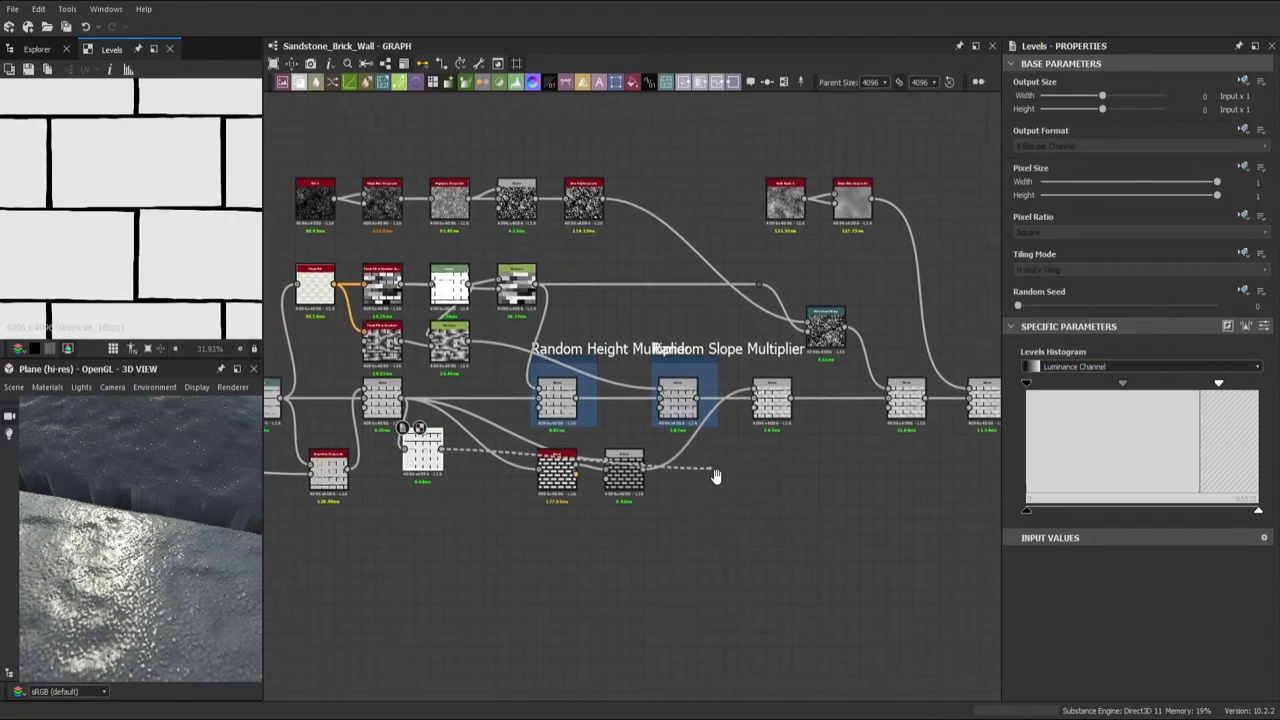
left_click(900, 410)
middle_click_drag(930, 424, 696, 424)
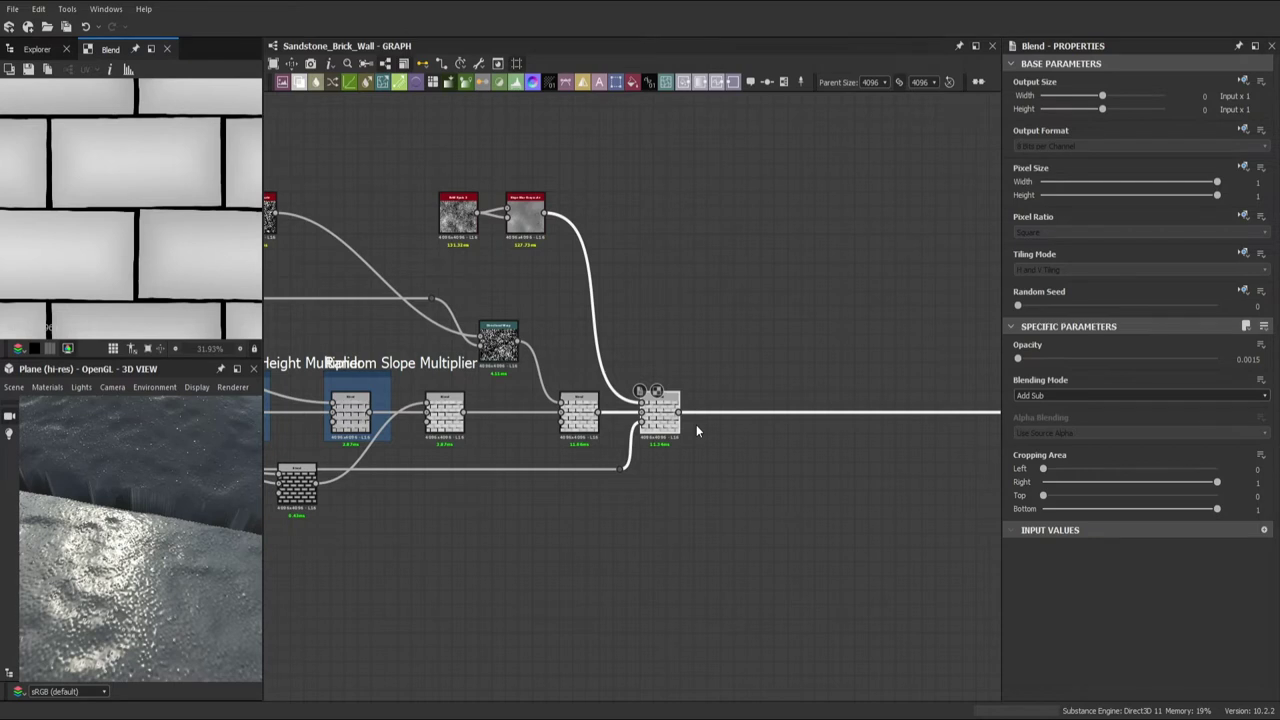
key("ctrl+v")
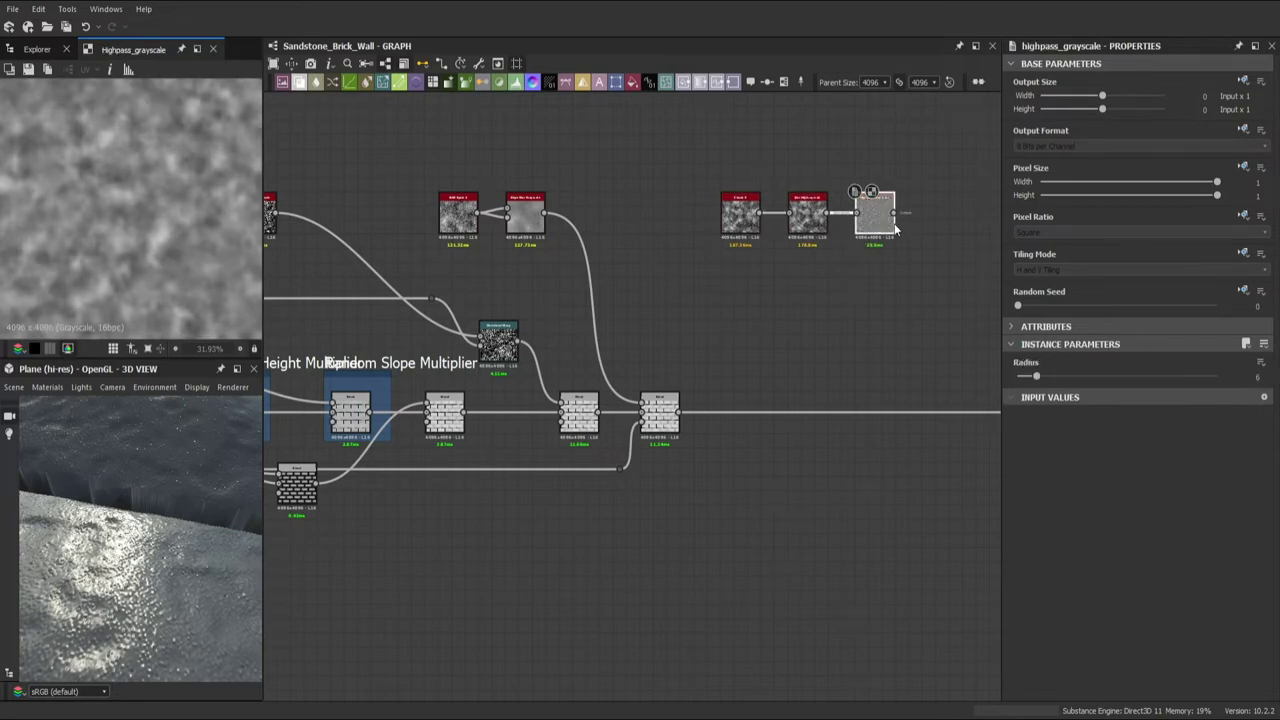
- Select the blend fed by the new Clouds 3 branch and undo the unwanted Blur node
scroll(930, 180, "up", 4)
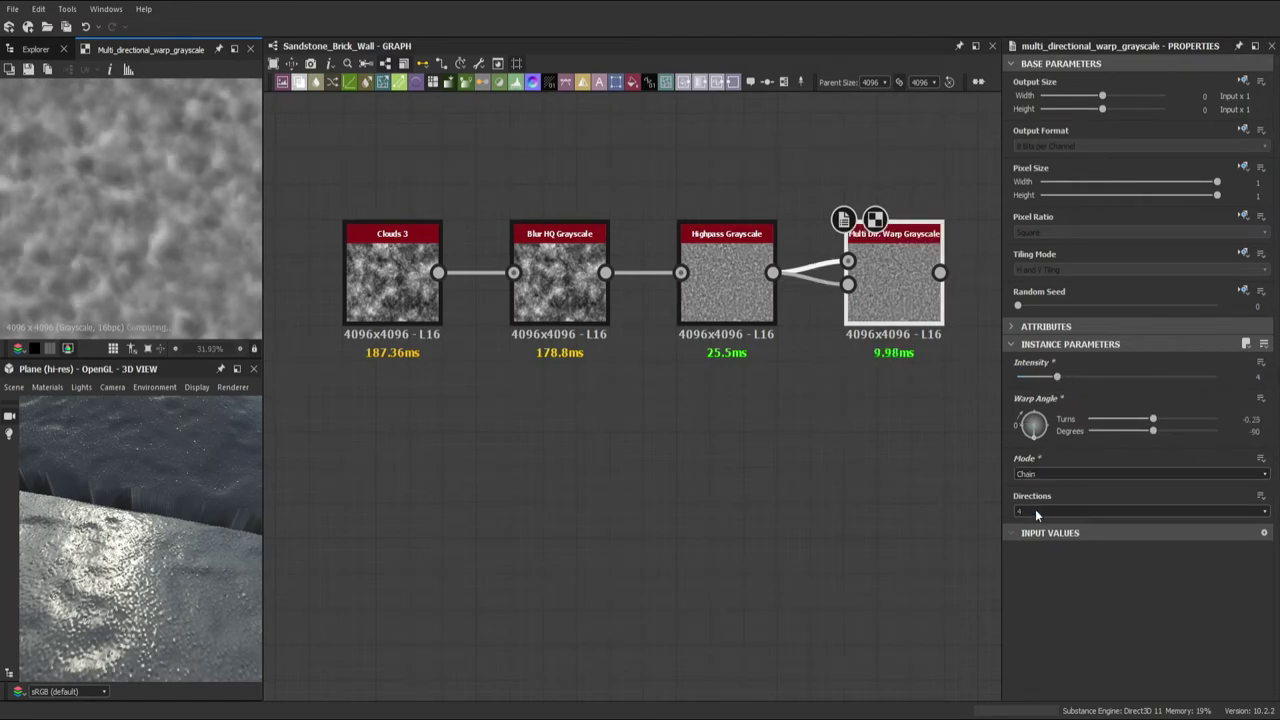
scroll(615, 305, "down", 3)
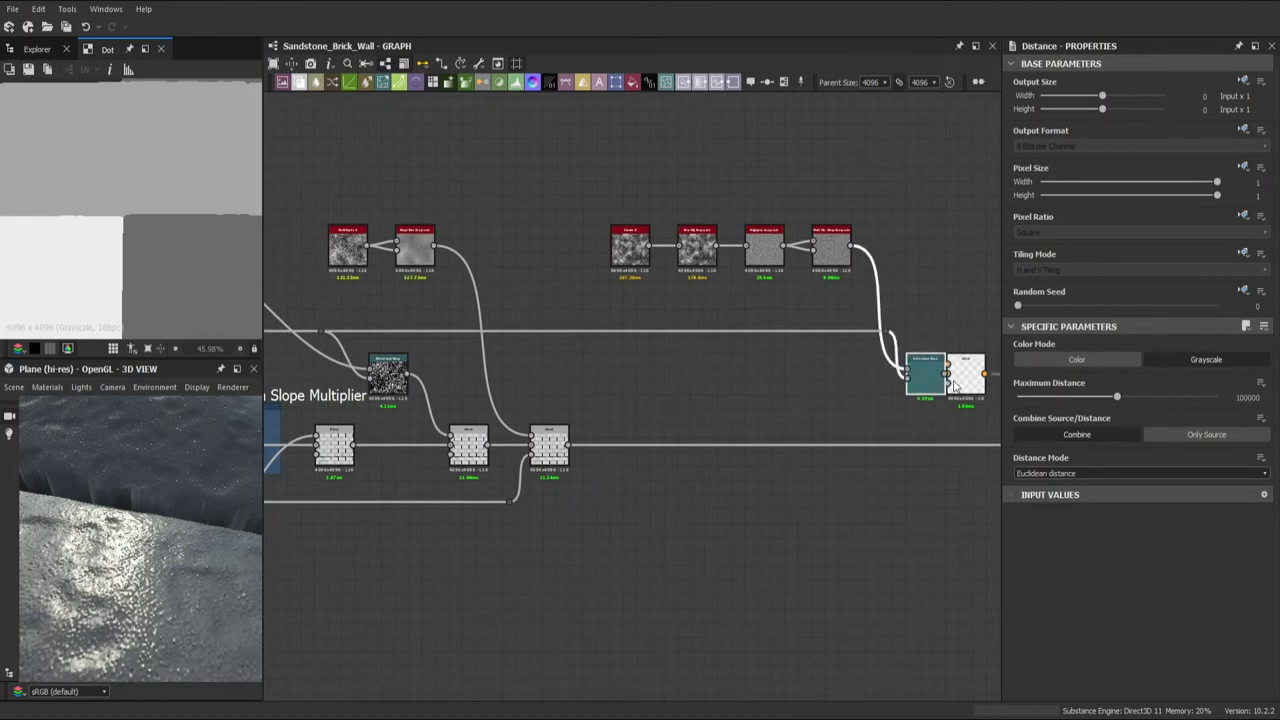
left_click(860, 372)
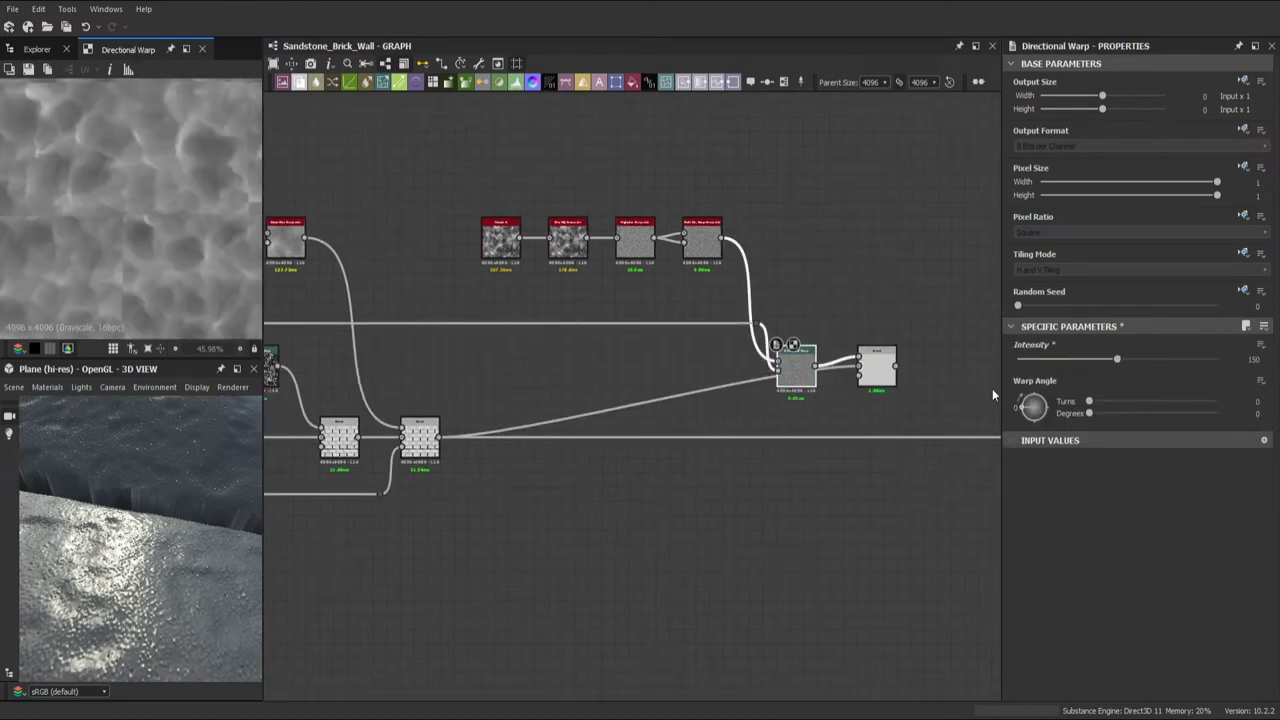
left_click(859, 442)
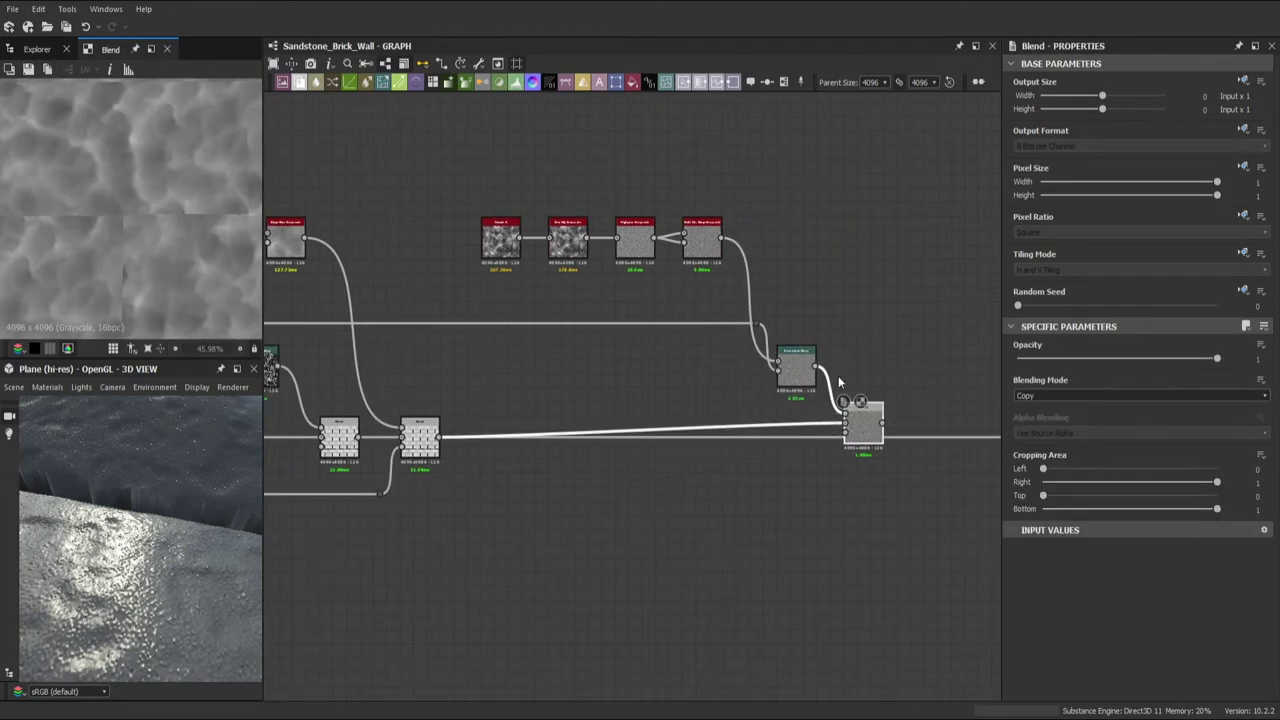
key("ctrl+z")
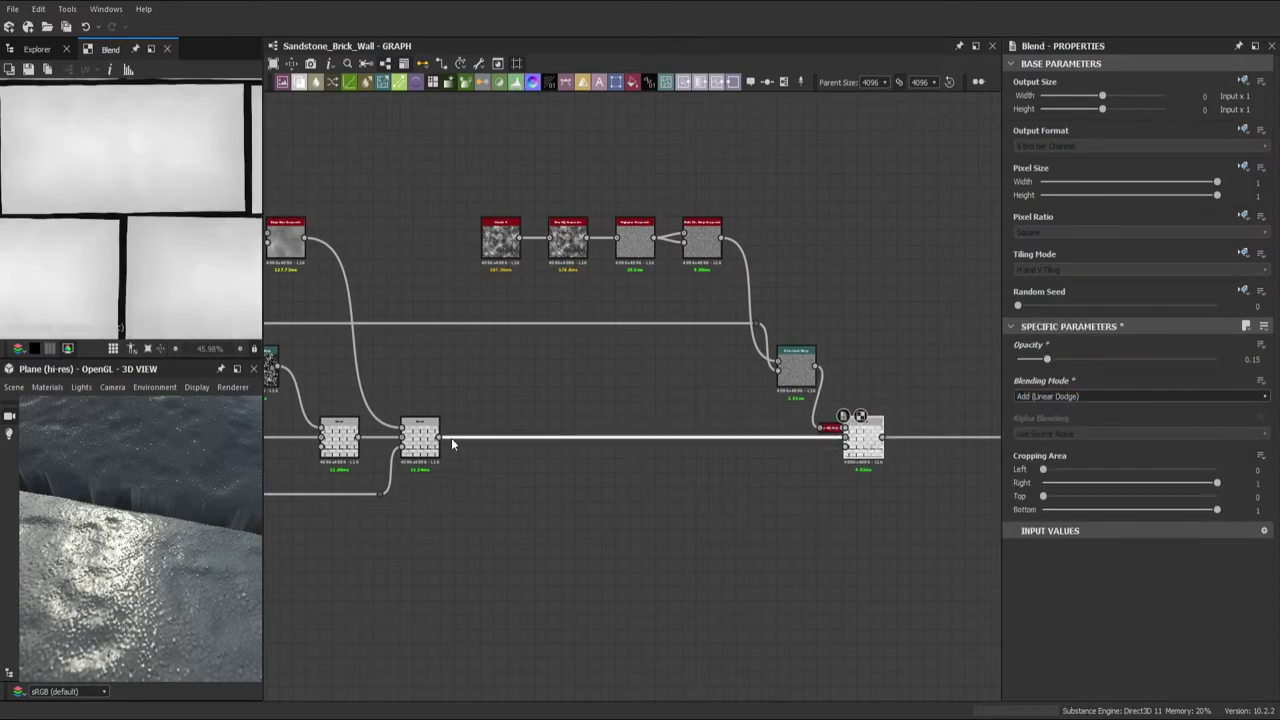
- Reposition the Dot node so the warped Clouds 3 result feeds the Add (Linear Dodge) blend
mouse_move(158, 600)
left_mouse_down()
mouse_move(194, 554)
mouse_move(160, 537)
left_mouse_up()
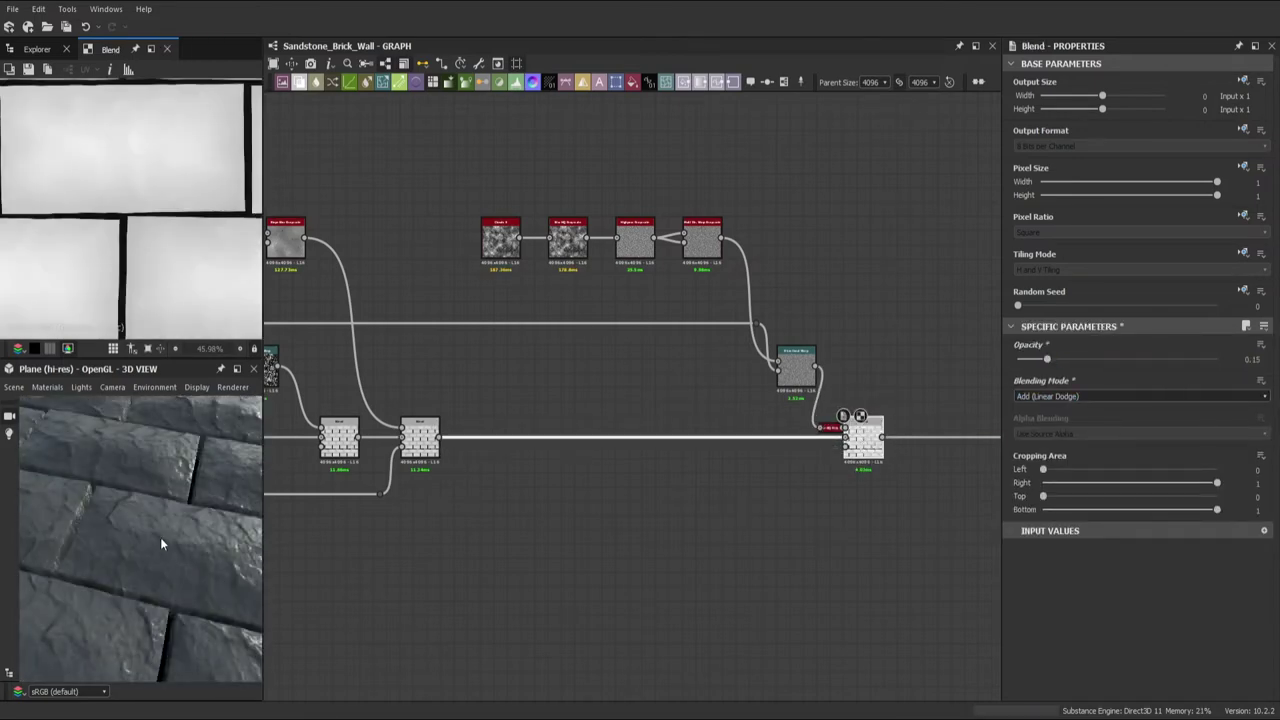
left_click_drag(380, 492, 822, 492)
middle_click_drag(820, 520, 763, 520)
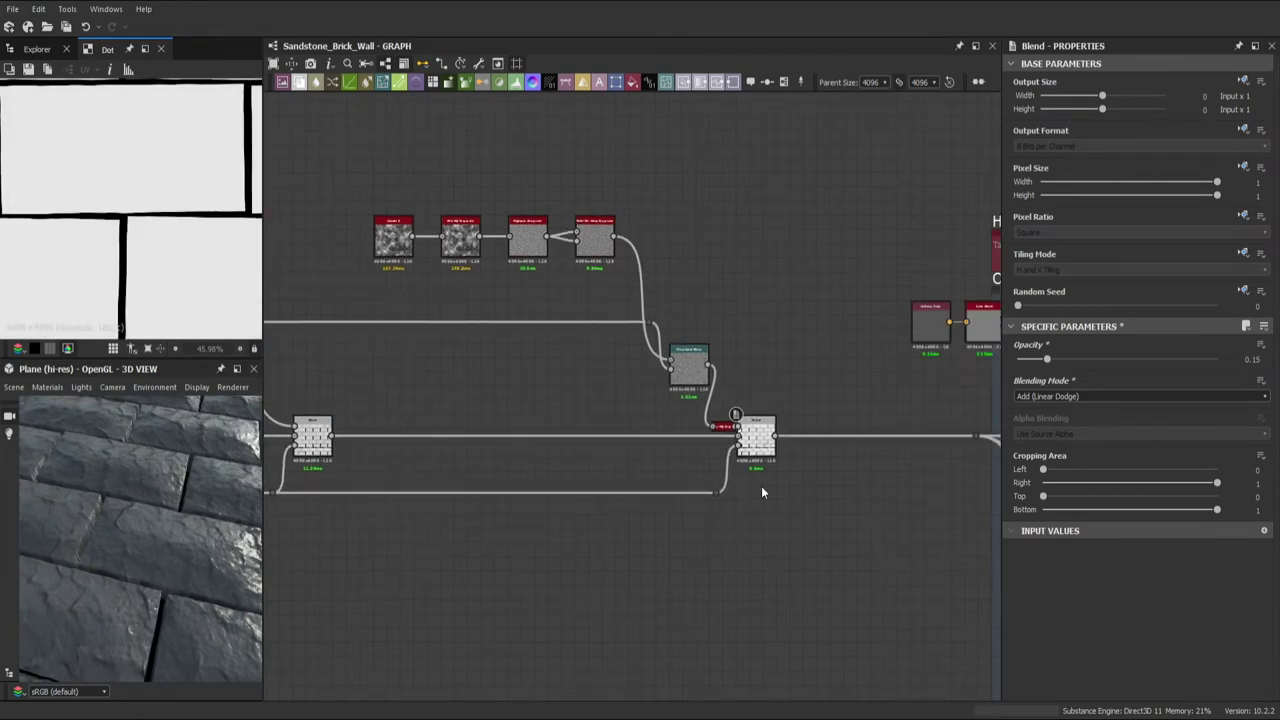
- Add a Multi Directional Warp below Perlin Noise and lower its intensity
scroll(761, 486, "down", 5)
scroll(548, 378, "up", 5)
left_click(415, 350)
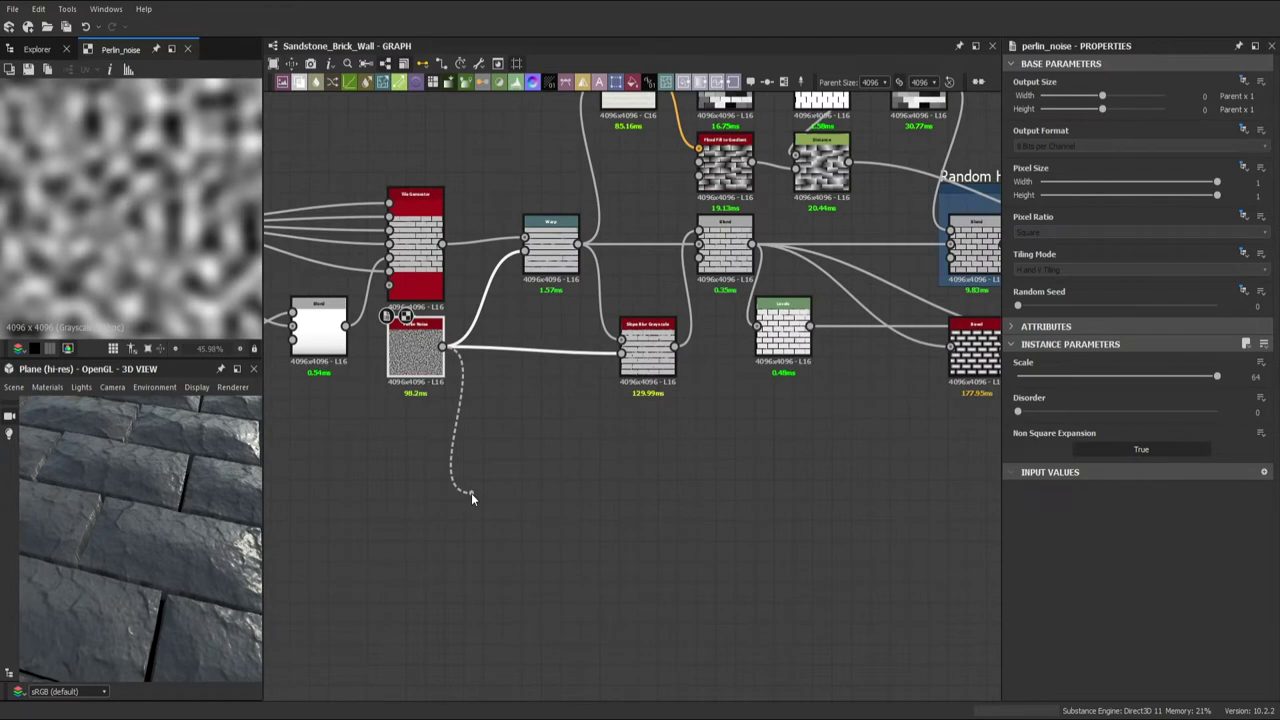
left_click(456, 464)
key("ctrl+v")
left_click_drag(571, 440, 512, 450)
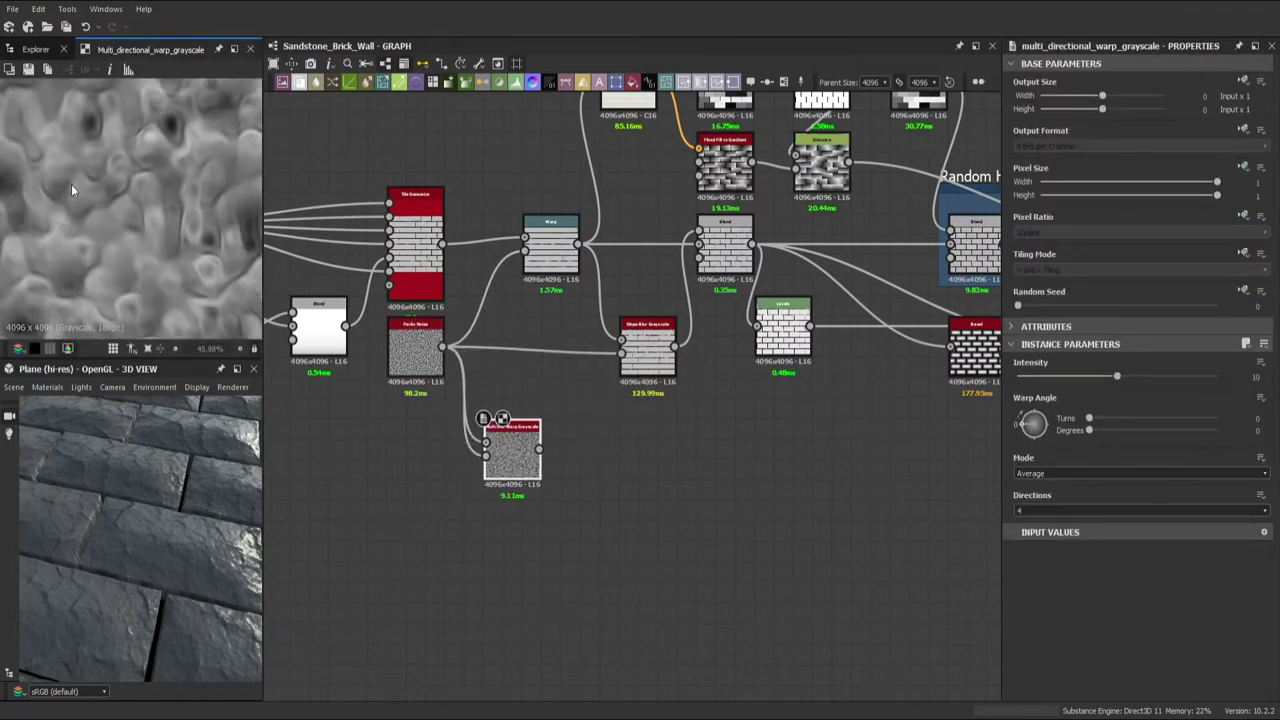
left_click_drag(1117, 376, 1067, 376)
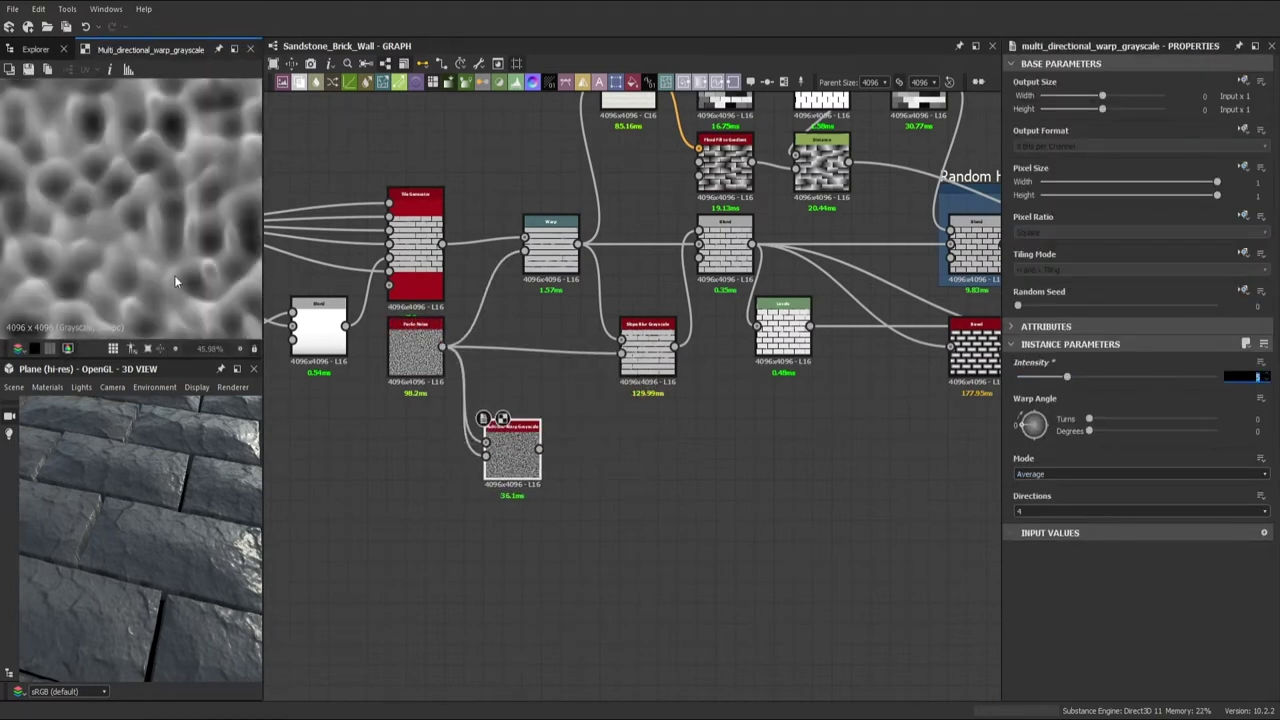
- Reposition the Dot node carrying the warped noise in the directional warp chain
scroll(632, 400, "down", 3)
left_click_drag(741, 485, 749, 496)
scroll(749, 496, "down", 3)
scroll(536, 501, "up", 4)
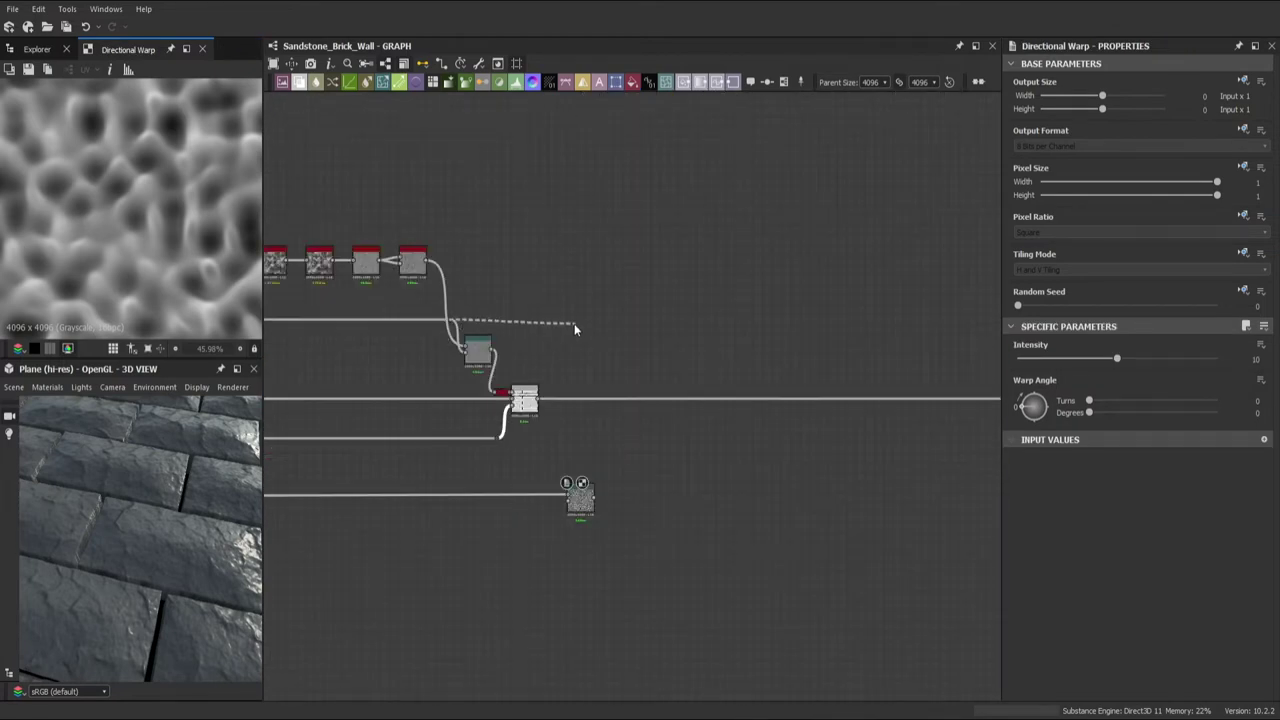
left_click(608, 500)
left_click_drag(608, 505, 617, 505)
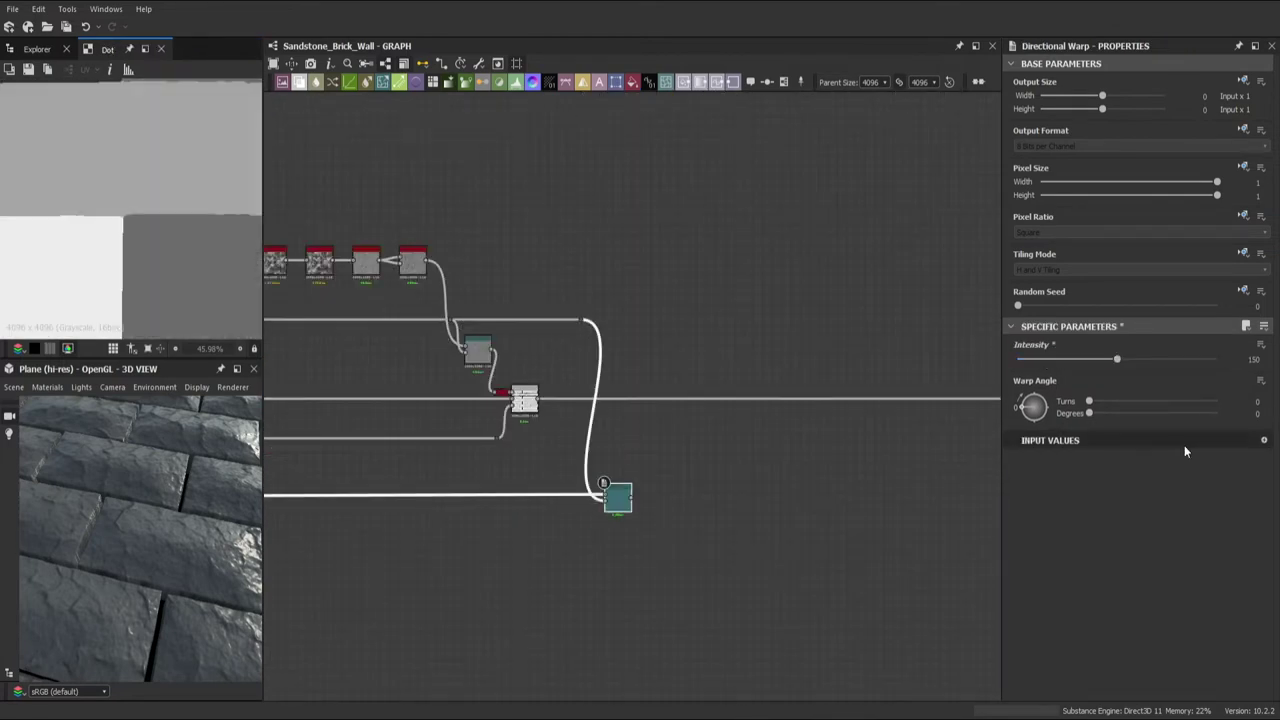
- Add a Blend after the Dot, set to Subtract at 0.05 opacity, beside the chain
key("ctrl+v")
left_click(1140, 396)
left_click(1041, 419)
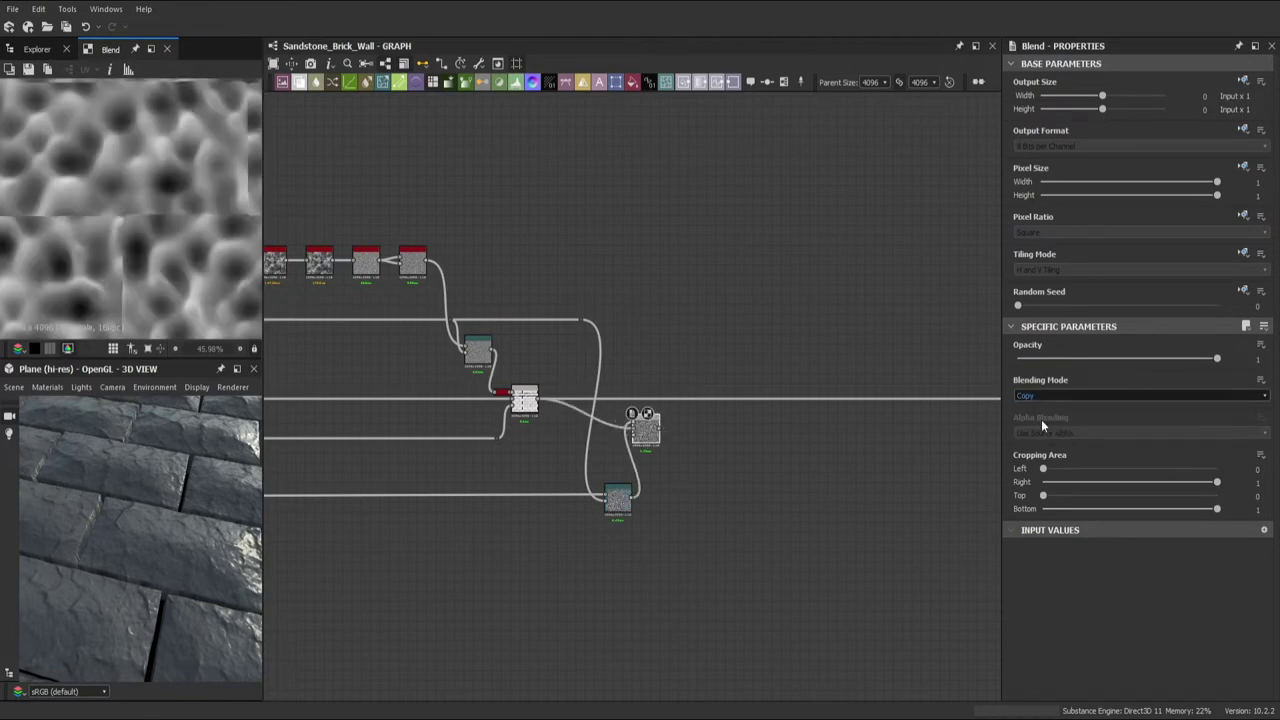
type("0.05")
key("Return")
left_click_drag(645, 428, 665, 398)
left_click_drag(177, 523, 603, 472)
- Add a Fractal Sum Base noise node to the graph
left_click_drag(674, 416, 683, 418)
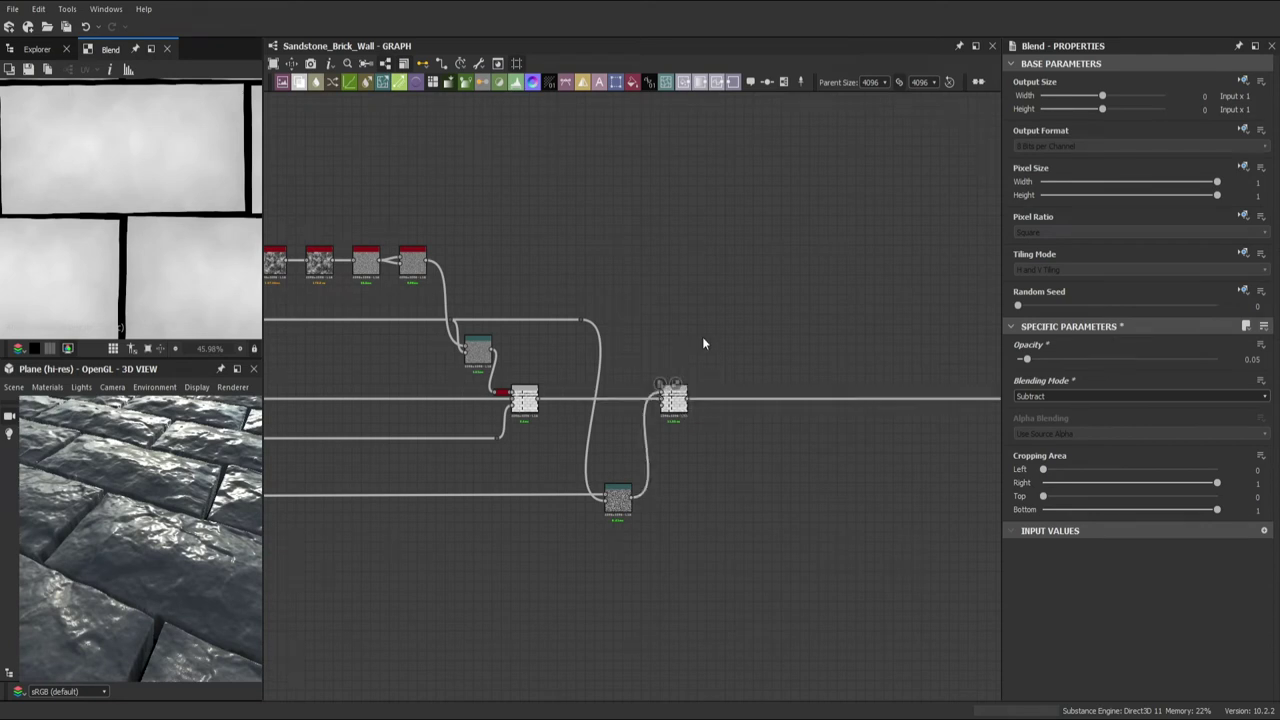
key("ctrl+v")
left_click(1252, 377)
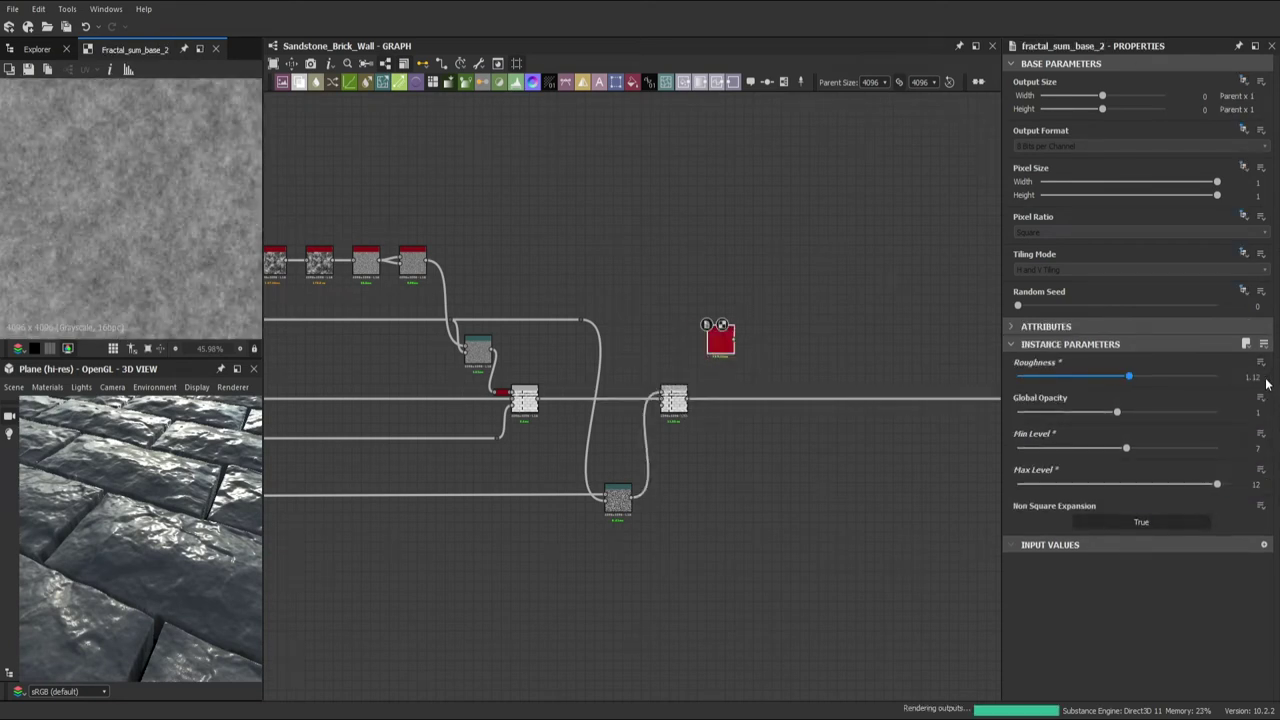
- Duplicate the blend for the Fractal Sum Base noise at 0.0025 opacity, and place a Dirt 3 node
scroll(758, 382, "up", 2)
double_click(658, 406)
key("ctrl+d")
left_click_drag(661, 406, 767, 350)
scroll(1062, 399, "down", 2)
mouse_move(1056, 361)
left_mouse_down()
mouse_move(798, 357)
mouse_move(776, 399)
mouse_move(790, 400)
left_mouse_up()
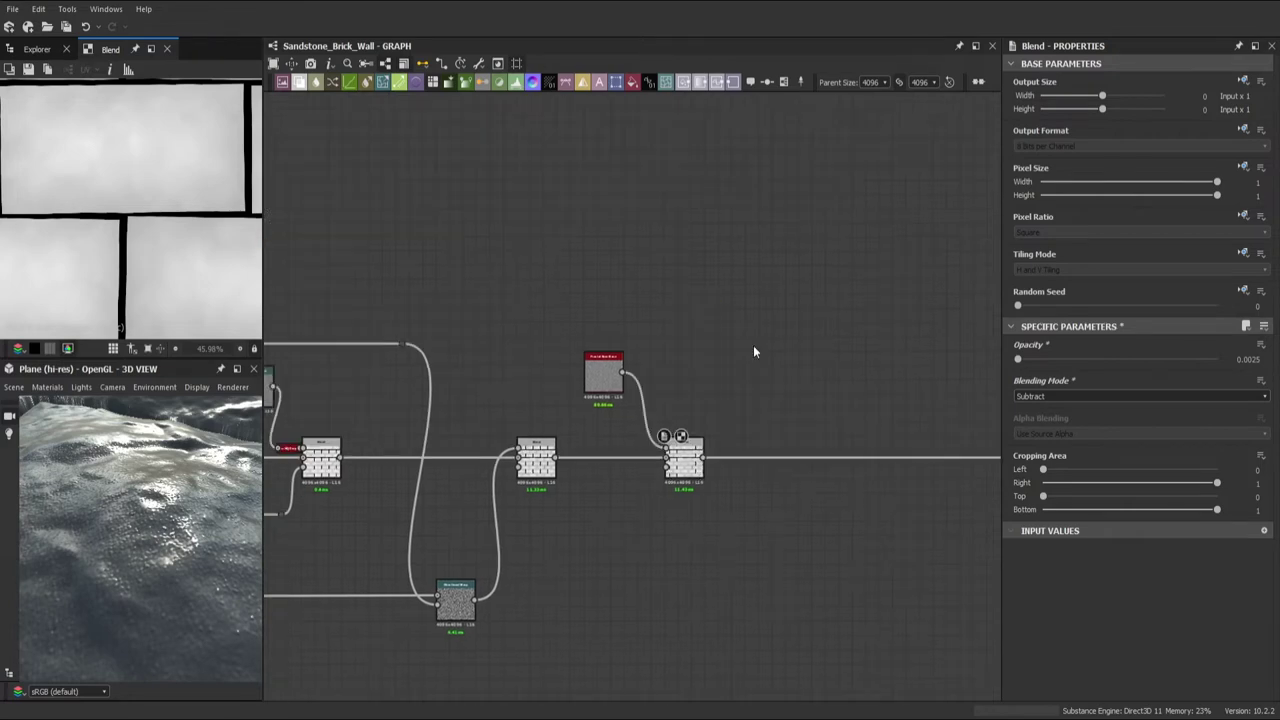
left_click(753, 345)
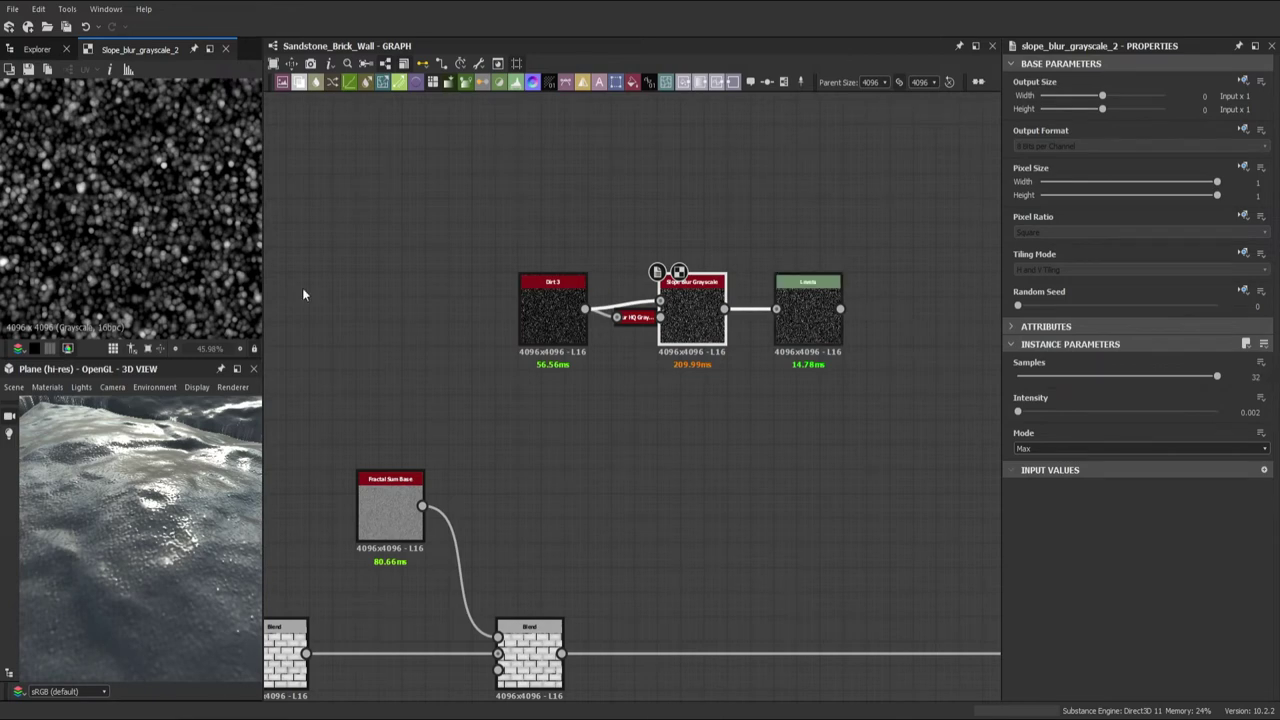
- Compare the Dirt 3 grain chain's small blur, Slope Blur and Levels outputs
left_click(810, 335)
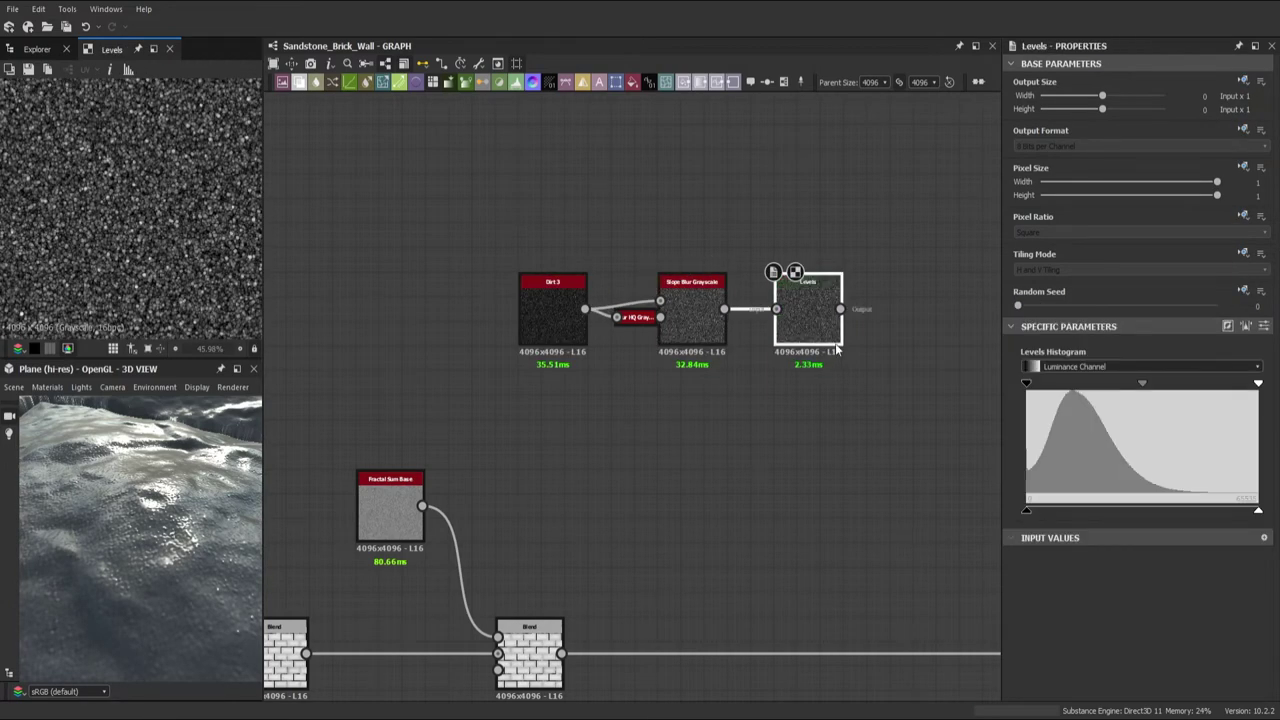
left_click(707, 335)
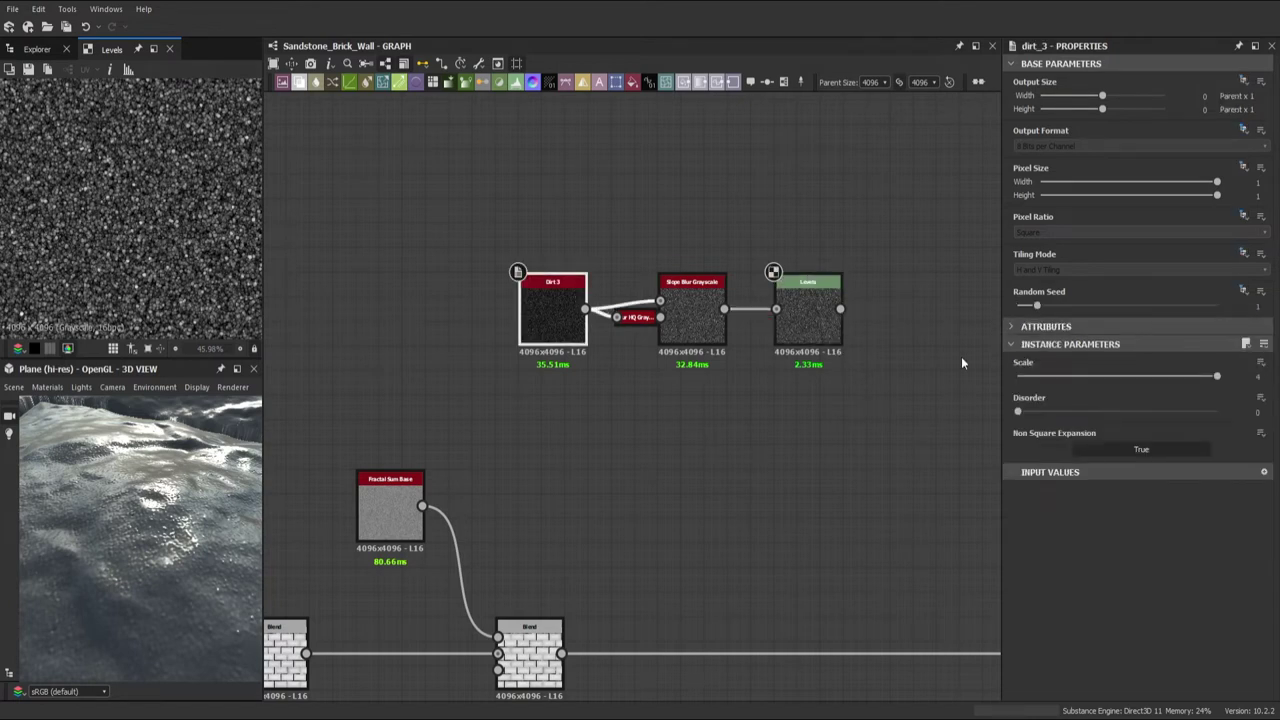
left_click(830, 338)
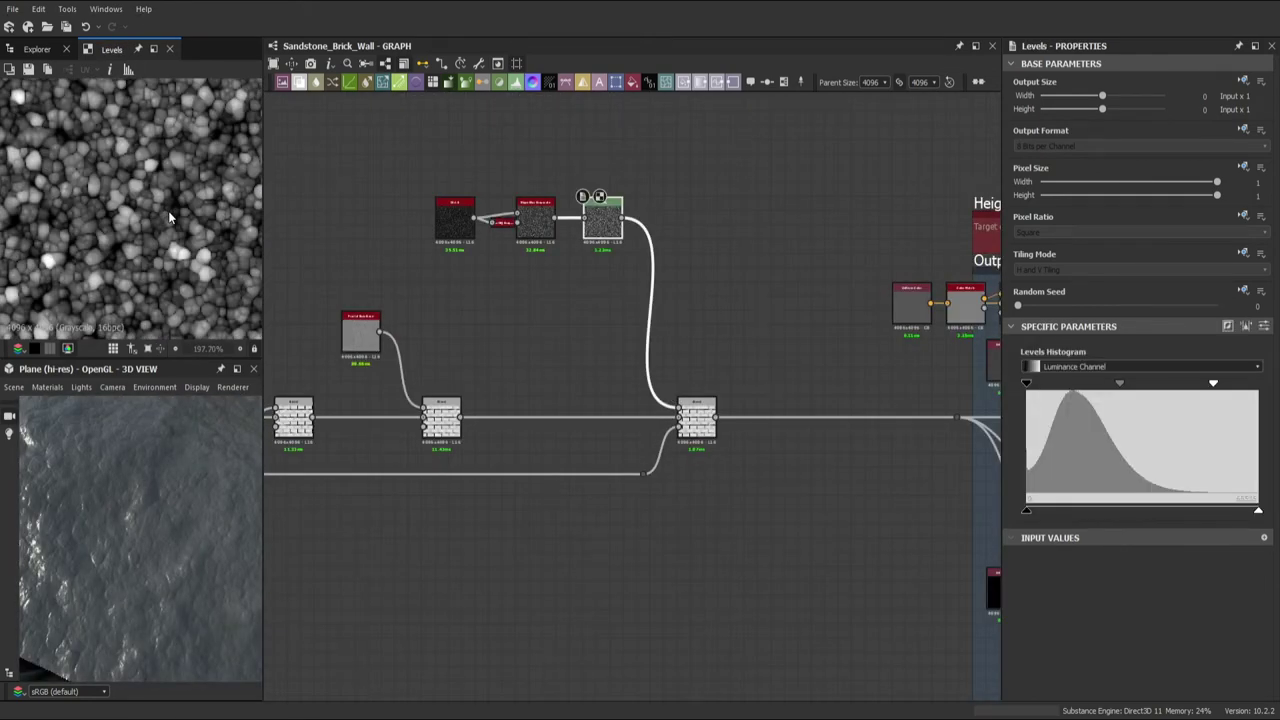
scroll(530, 226, "up", 2)
left_click(540, 233)
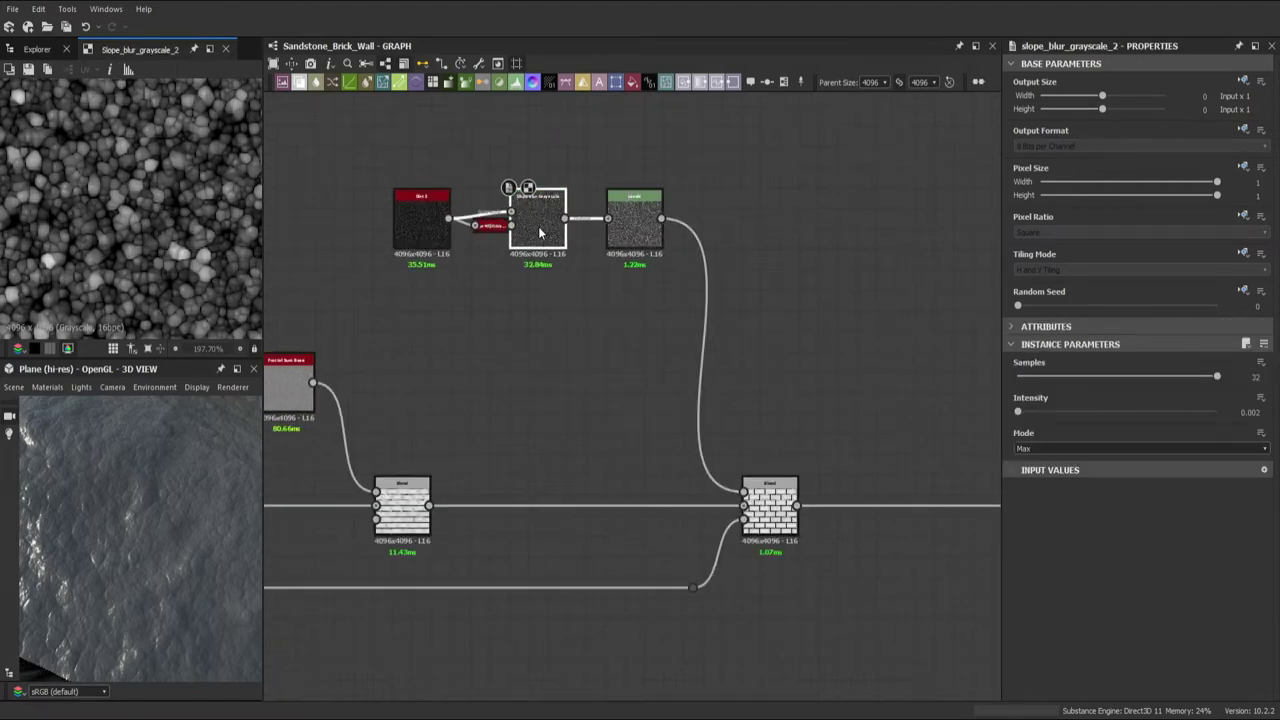
left_click(489, 229)
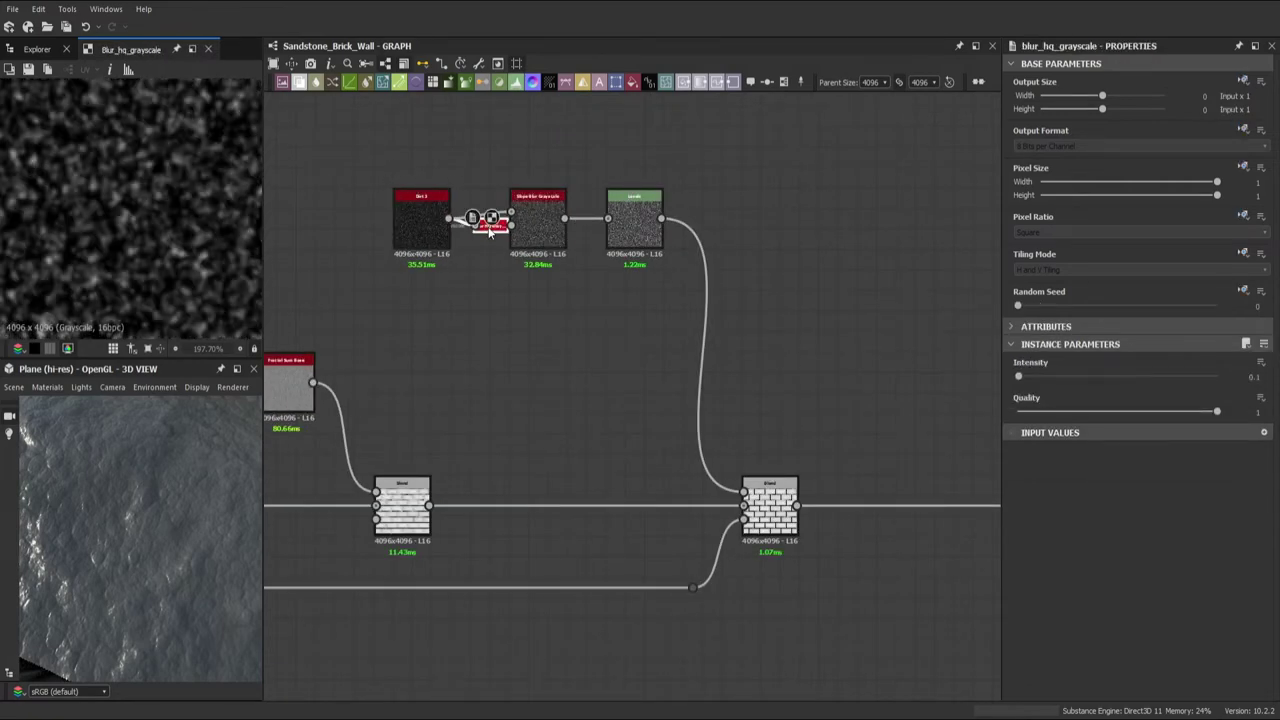
left_click(634, 225)
left_click(538, 228)
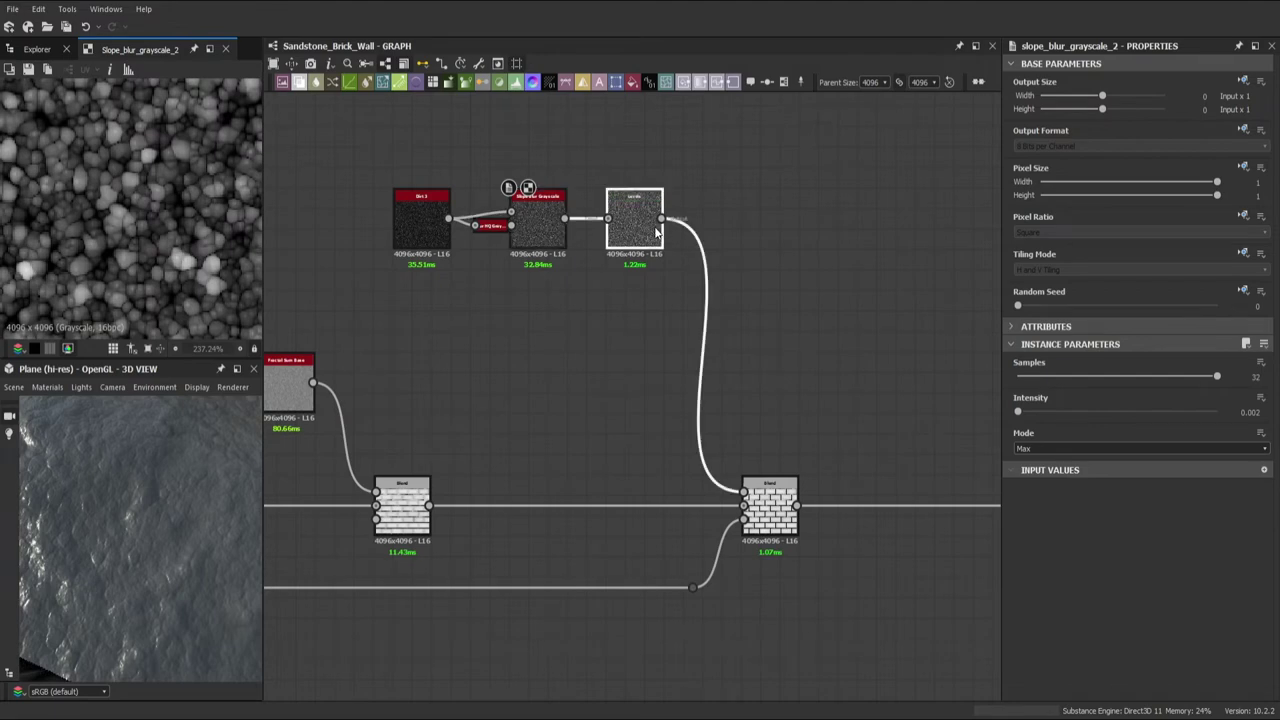
left_click(634, 225)
- Set the grain's Add (Linear Dodge) blend to 0.0025 opacity and paste a copy of the dirt branch
left_click_drag(134, 502, 189, 540)
left_click(770, 505)
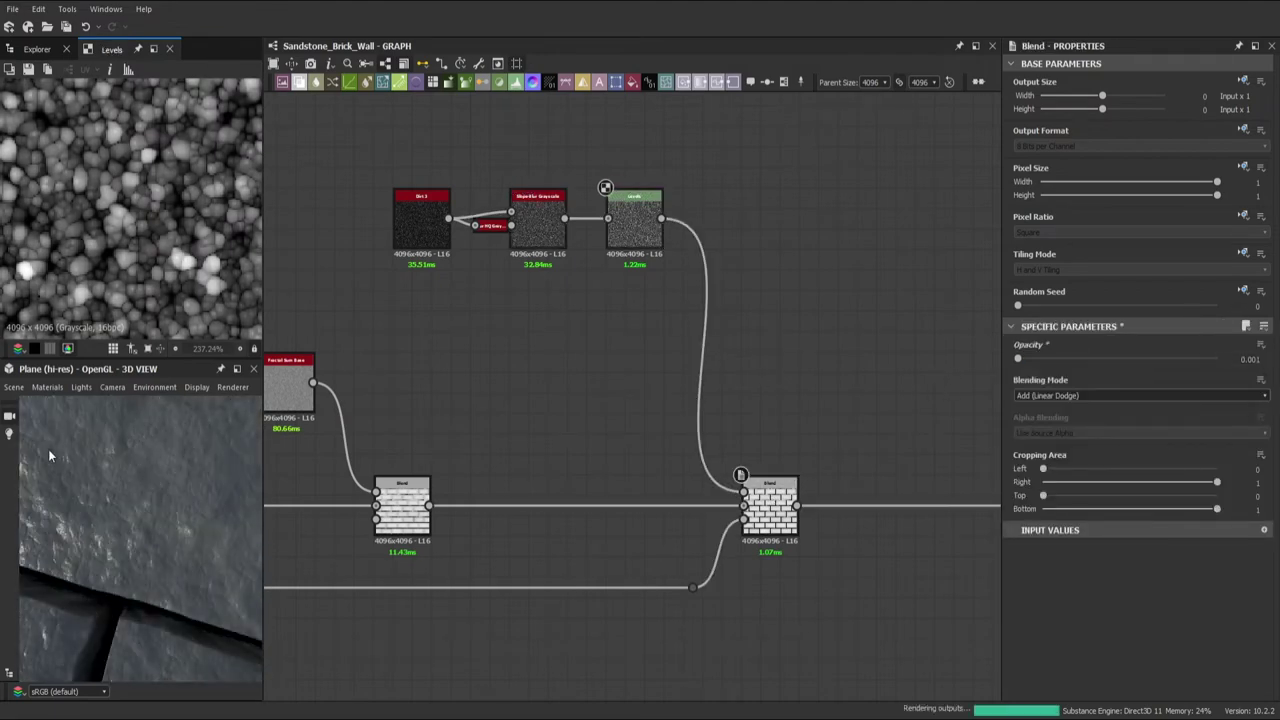
left_click_drag(163, 491, 112, 514)
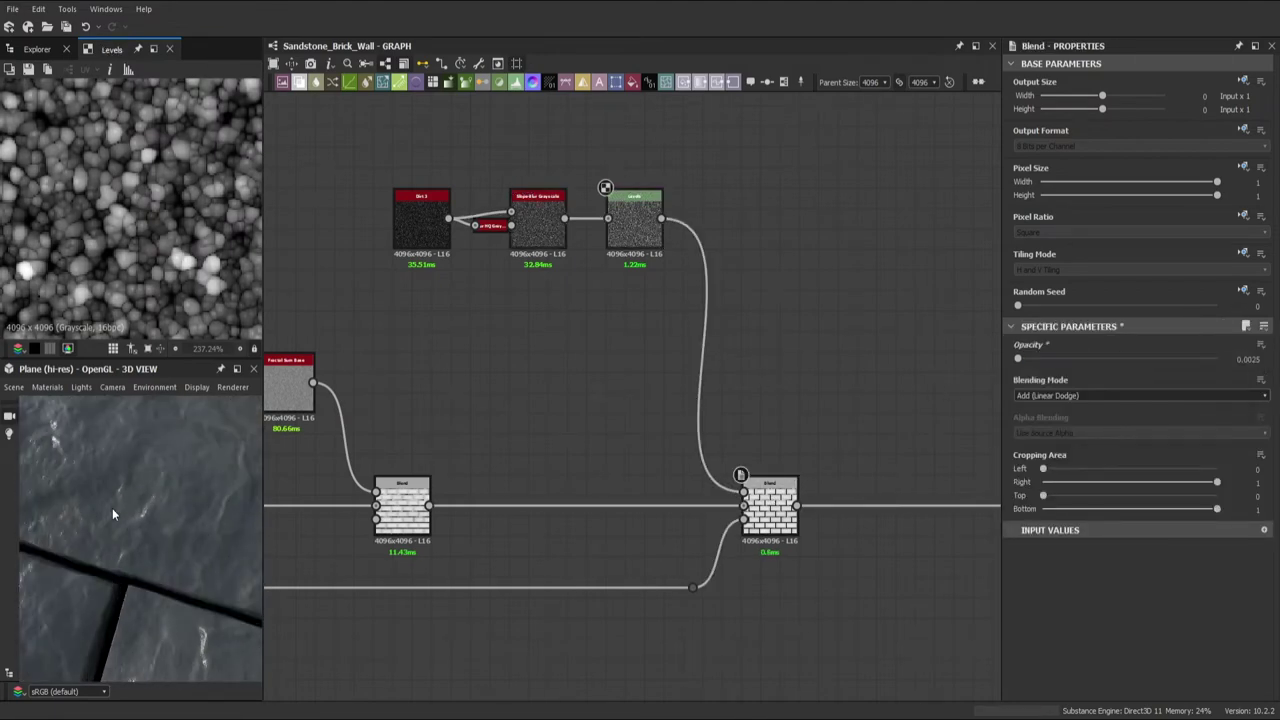
middle_click_drag(840, 257, 790, 291)
key("ctrl+v")
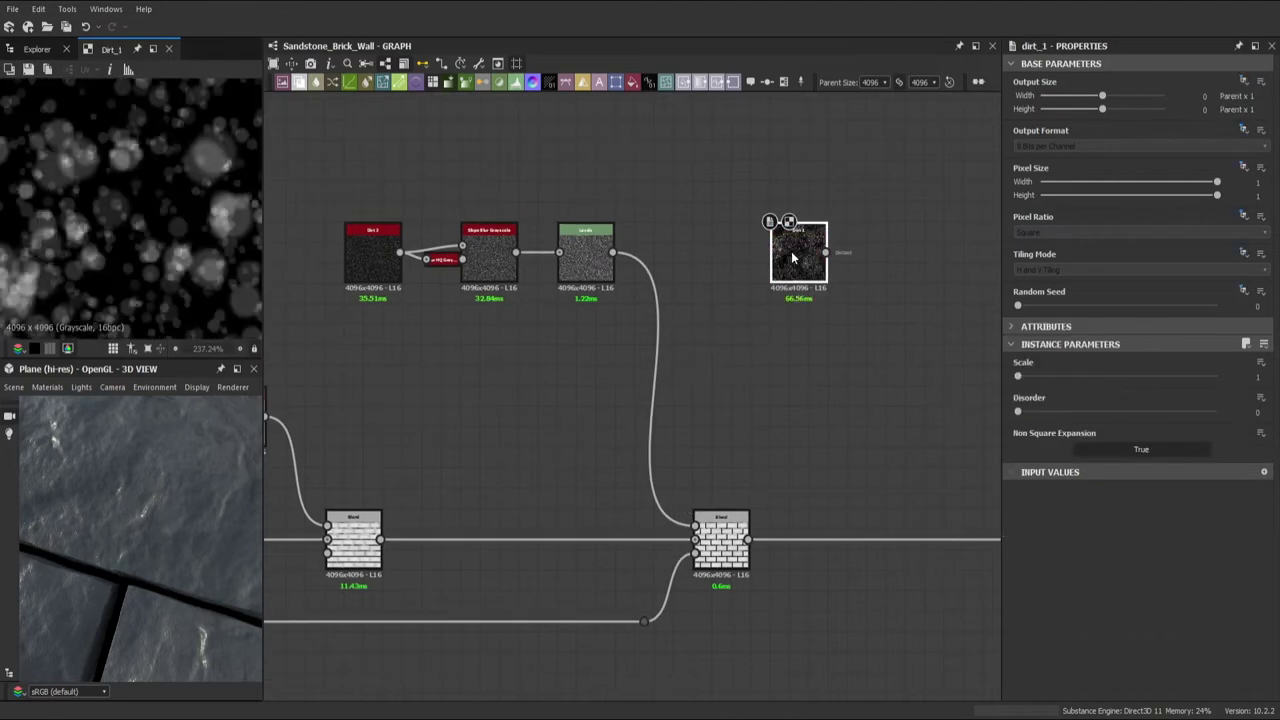
- Raise the copied dirt noise scale to 4 and darken its Levels to sparse white specks
left_click_drag(1018, 376, 1032, 377)
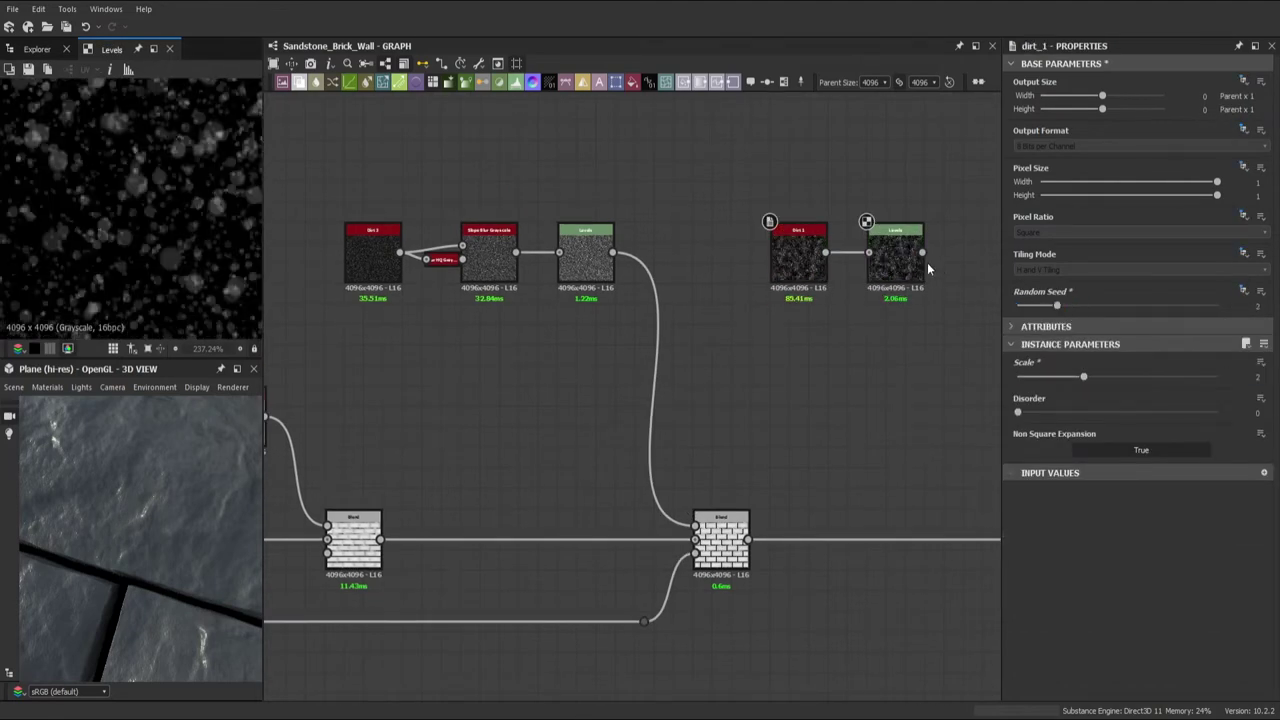
left_click(894, 248)
mouse_move(1258, 383)
left_mouse_down()
mouse_move(1186, 384)
mouse_move(1191, 398)
left_mouse_up()
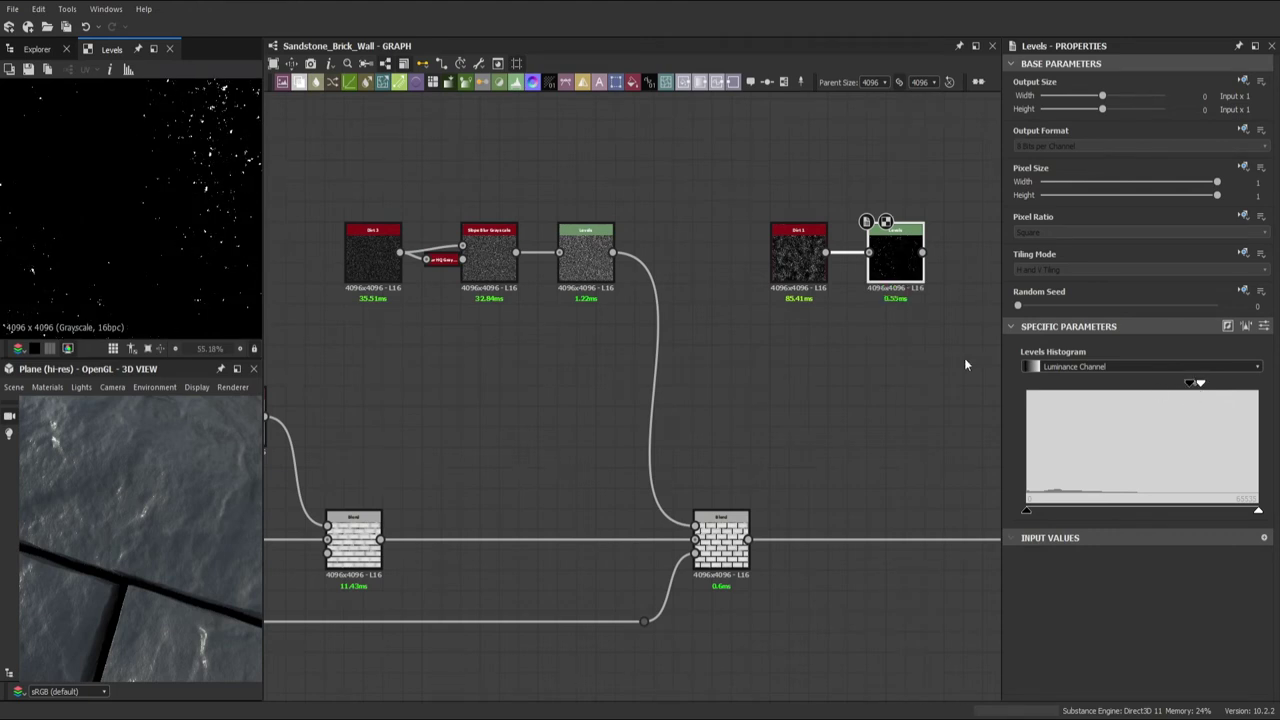
- Add a Directional Warp below the dirt Levels with Intensity 125 and angle -45°
scroll(964, 357, "down", 5)
middle_click_drag(852, 382, 852, 290)
scroll(621, 291, "up", 5)
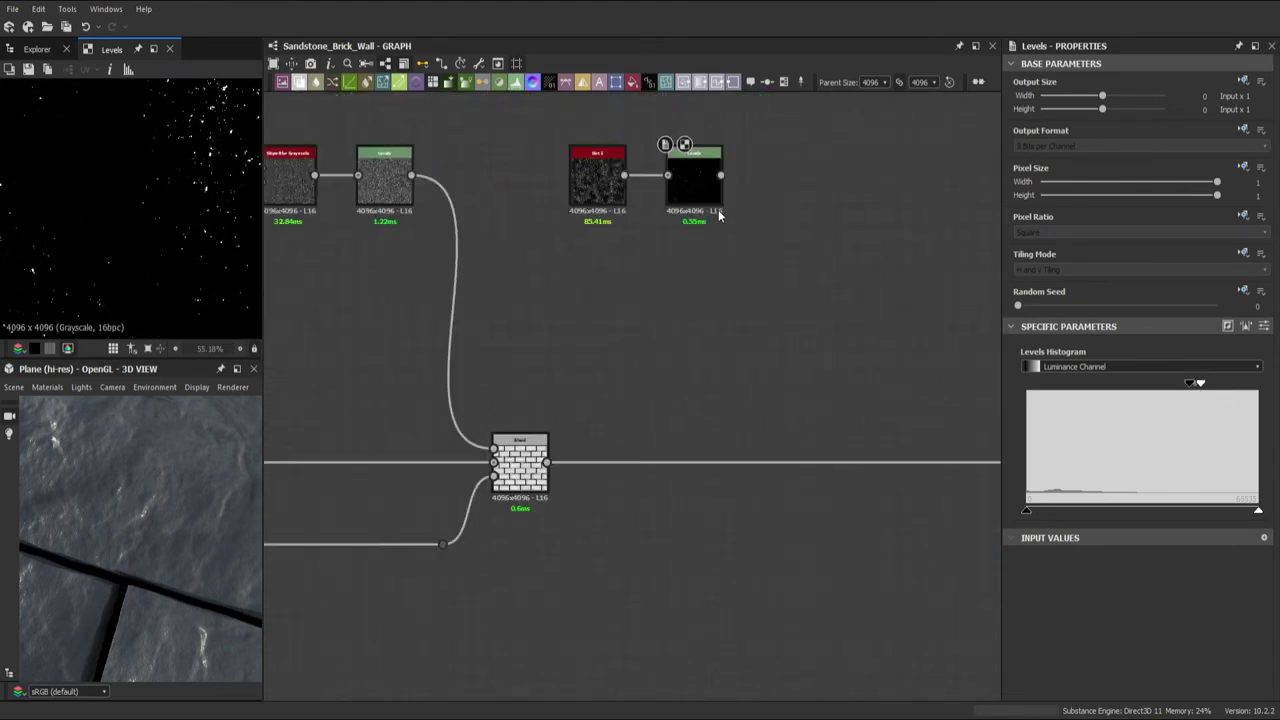
left_click_drag(718, 209, 791, 357)
left_click_drag(1097, 358, 1116, 358)
- Insert a Subtract blend into the brick height line at 0.0025 opacity
scroll(708, 311, "down", 4)
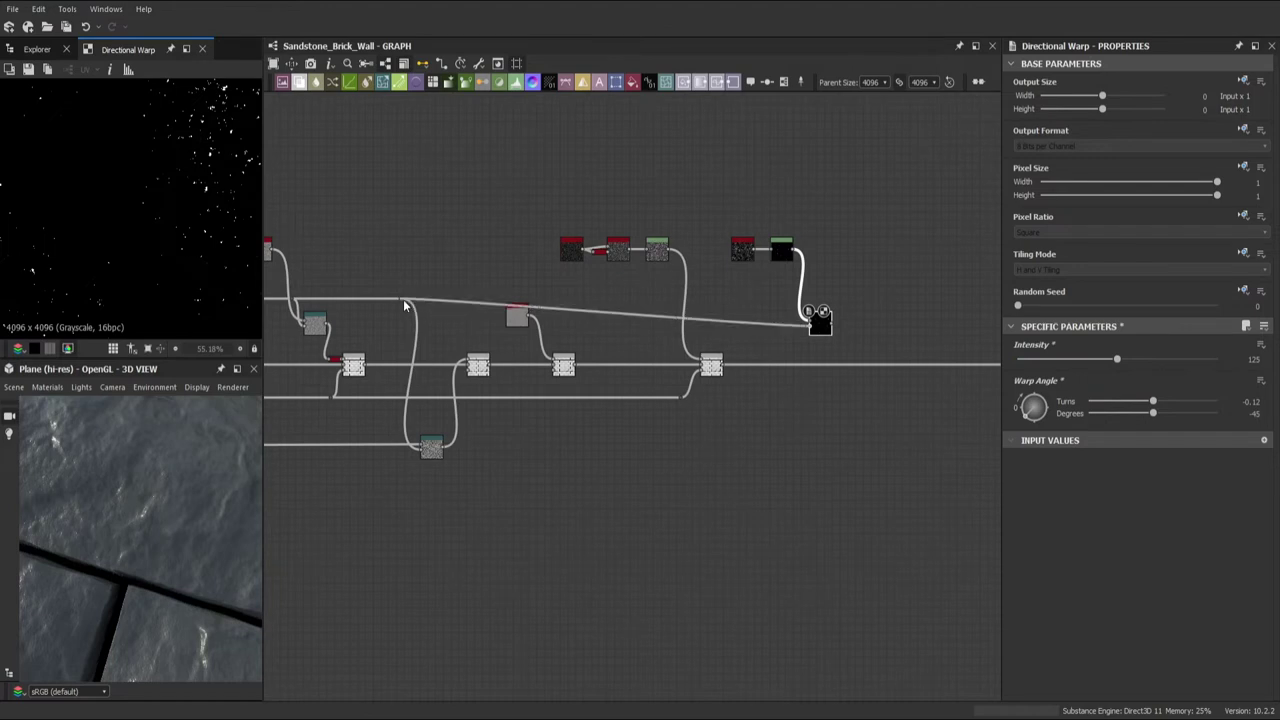
scroll(815, 358, "up", 3)
left_click(881, 344)
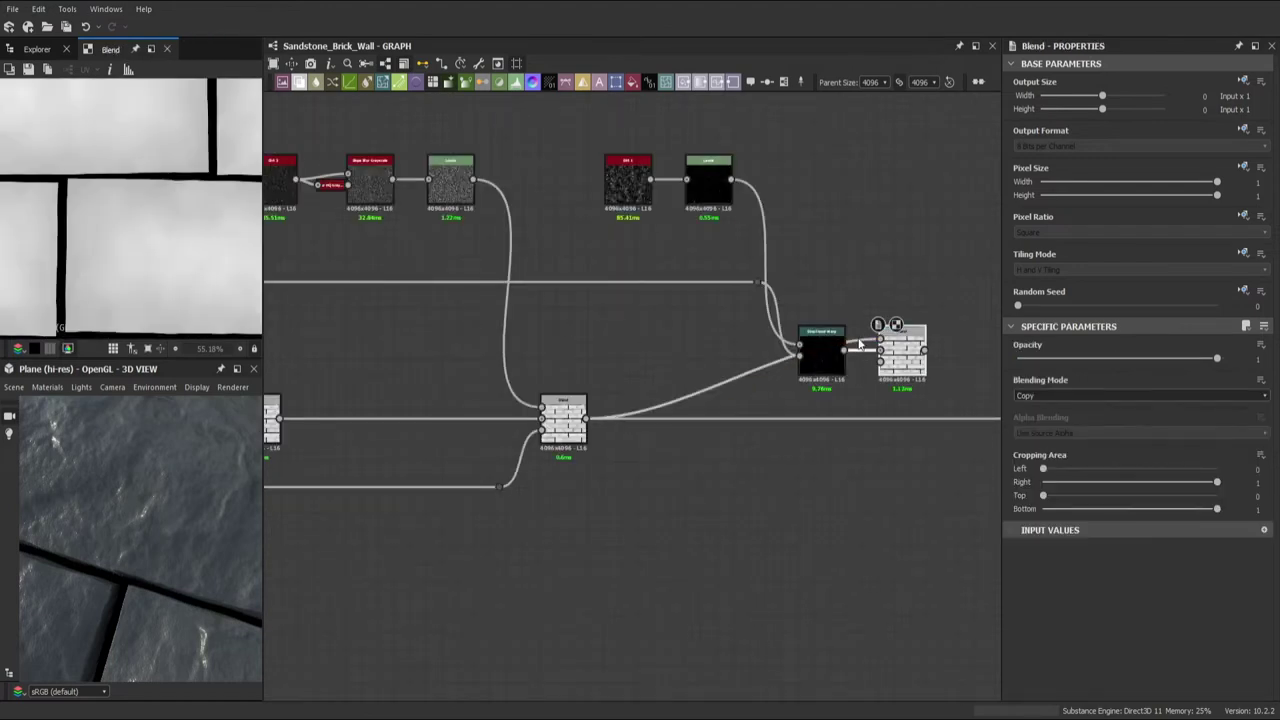
left_click_drag(901, 356, 901, 424)
scroll(1140, 395, "down", 2)
left_click_drag(1050, 358, 1017, 358)
left_click_drag(222, 505, 129, 500)
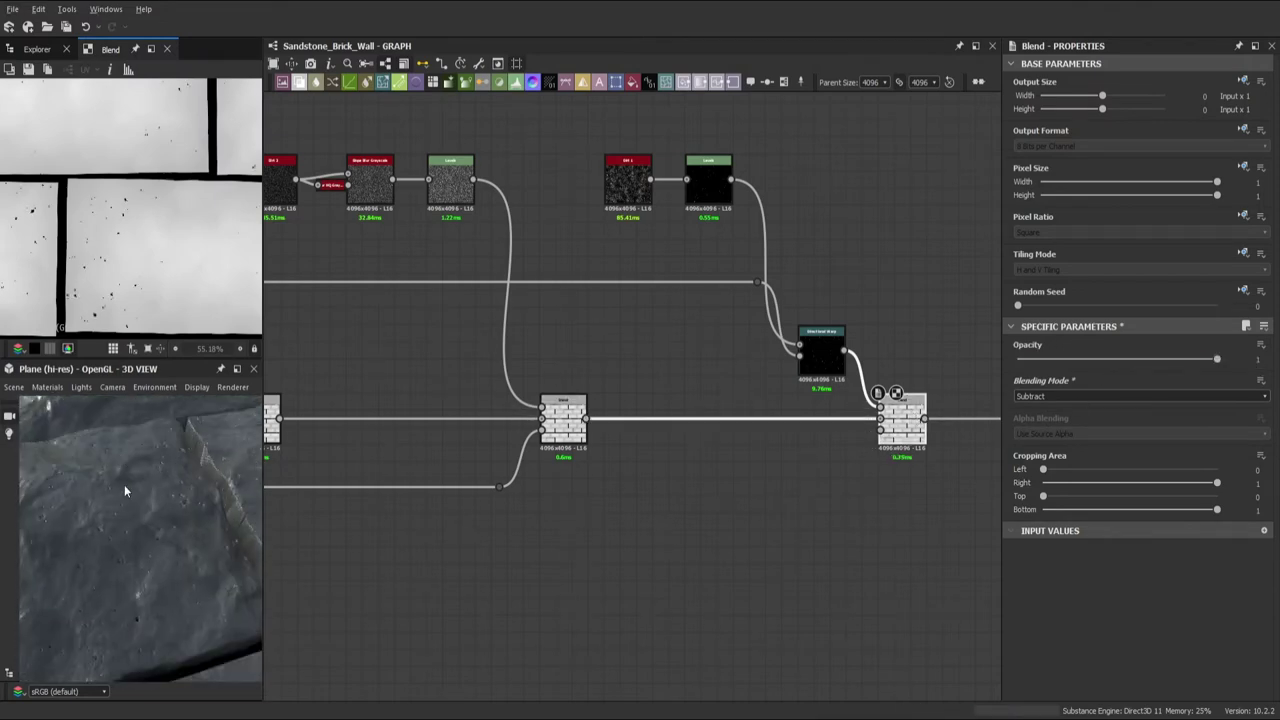
left_click_drag(131, 548, 178, 541)
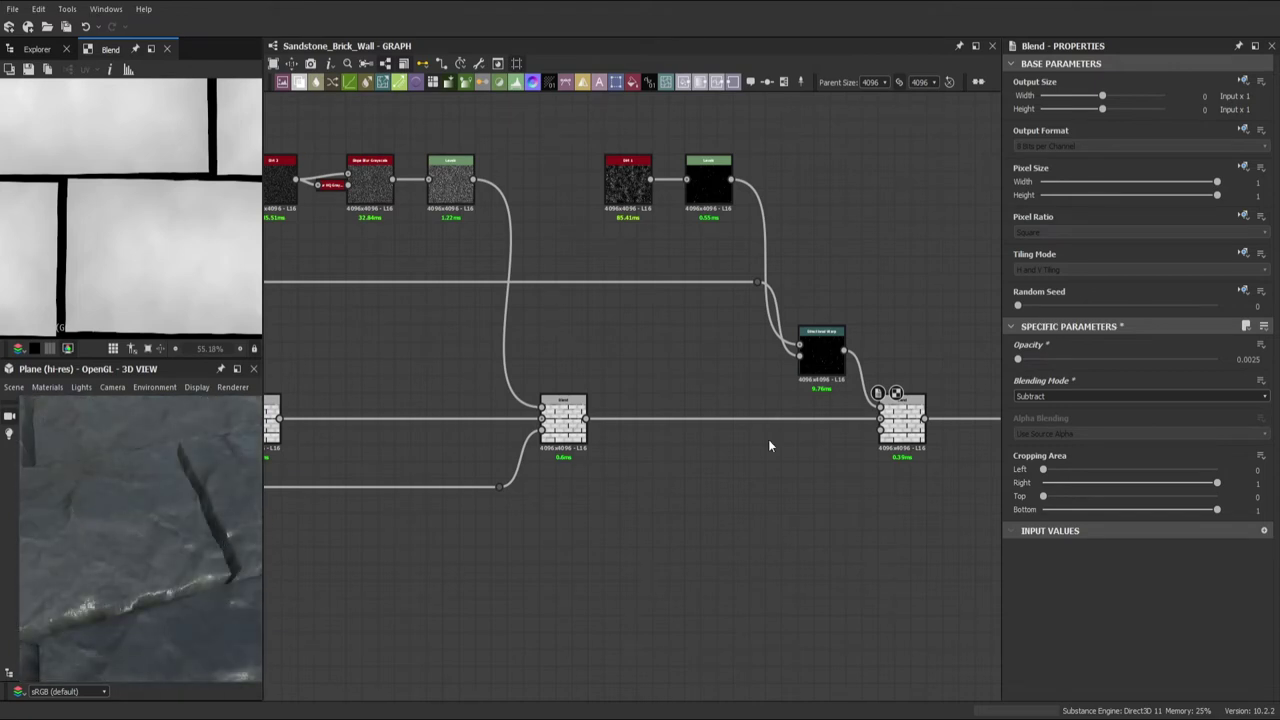
- Inspect the dirt_3 noise node
scroll(768, 439, "down", 2)
left_click(754, 291)
scroll(796, 297, "up", 2)
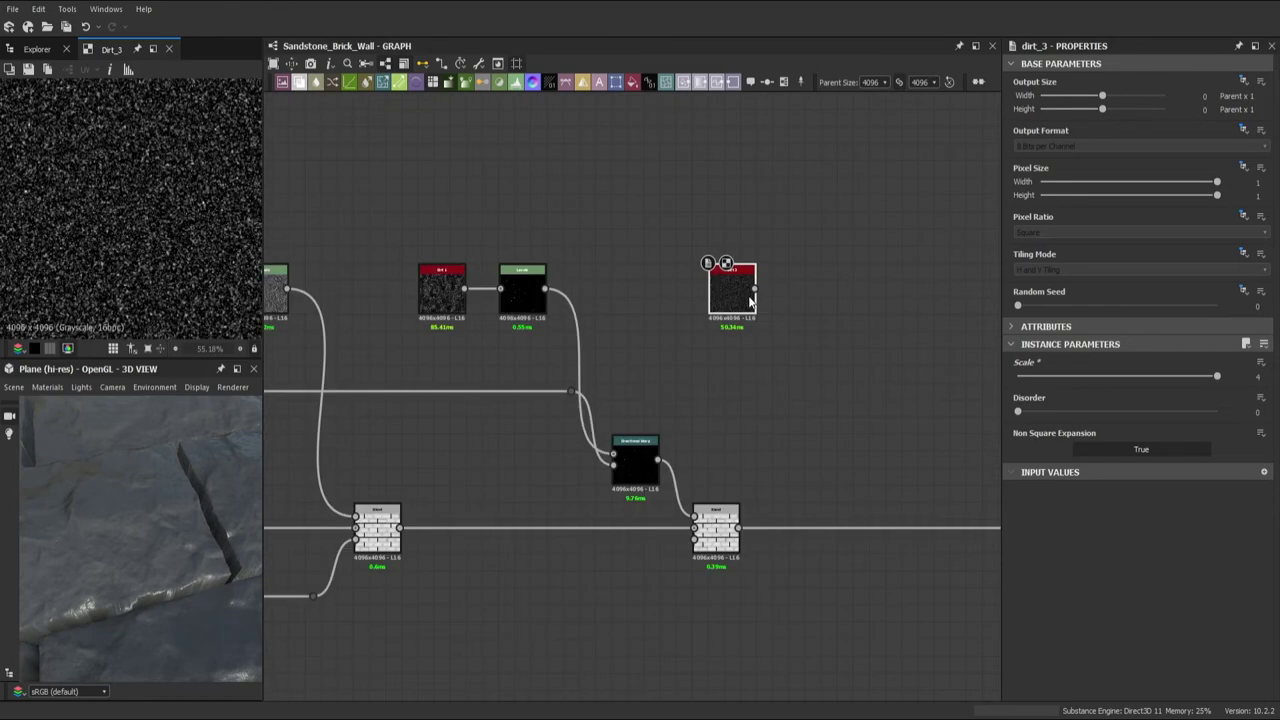
- Add Levels after the dirt transform, crush it to sparse specks, and preview the Directional Warp result
key("ctrl+l")
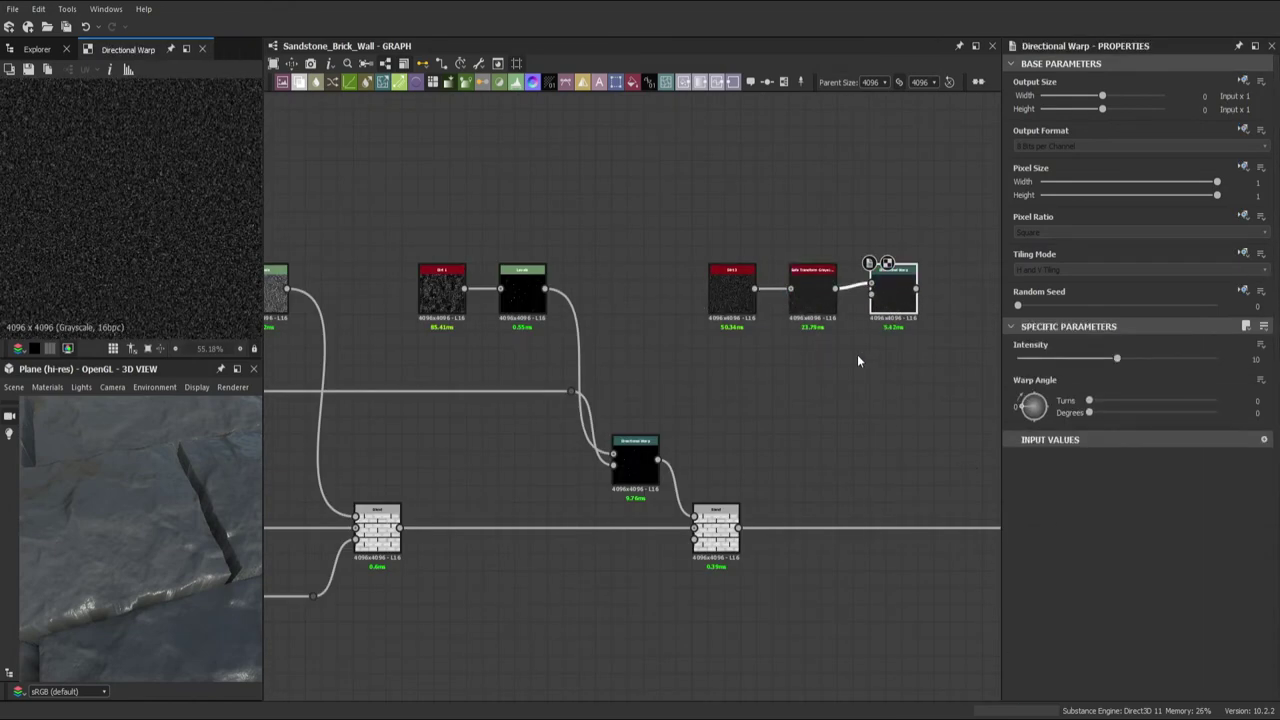
left_click_drag(1258, 383, 1127, 385)
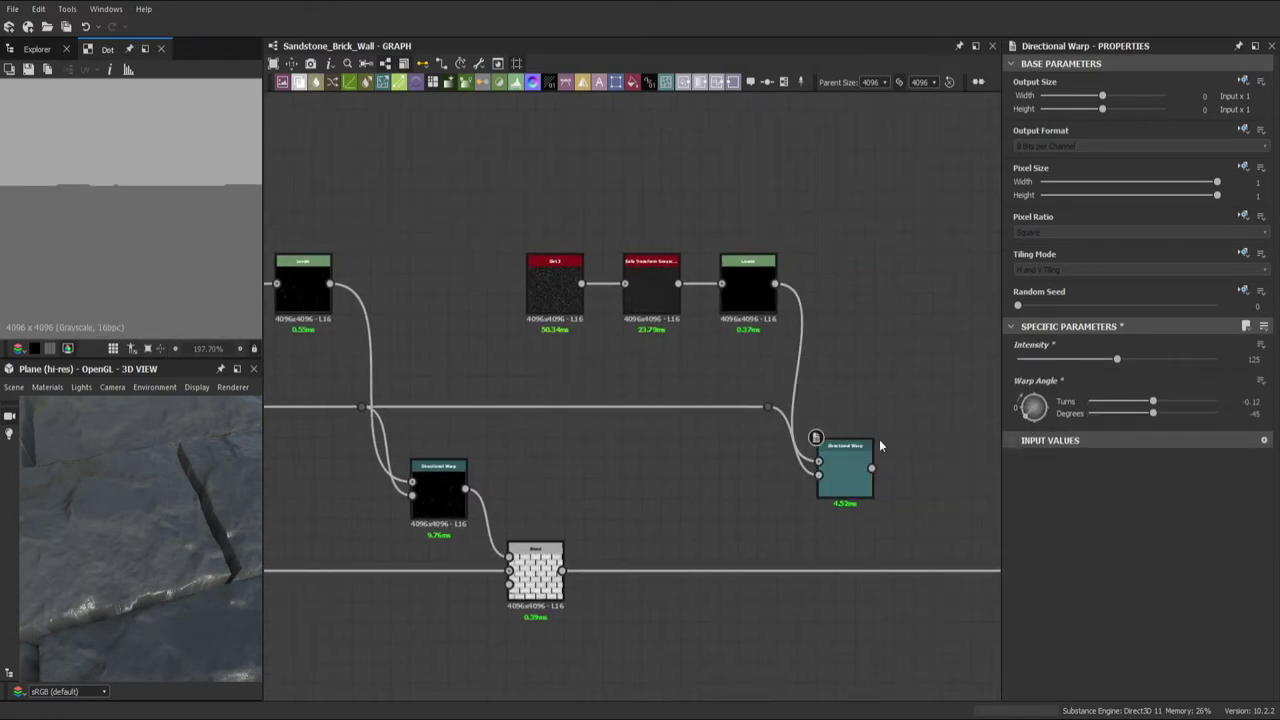
double_click(870, 447)
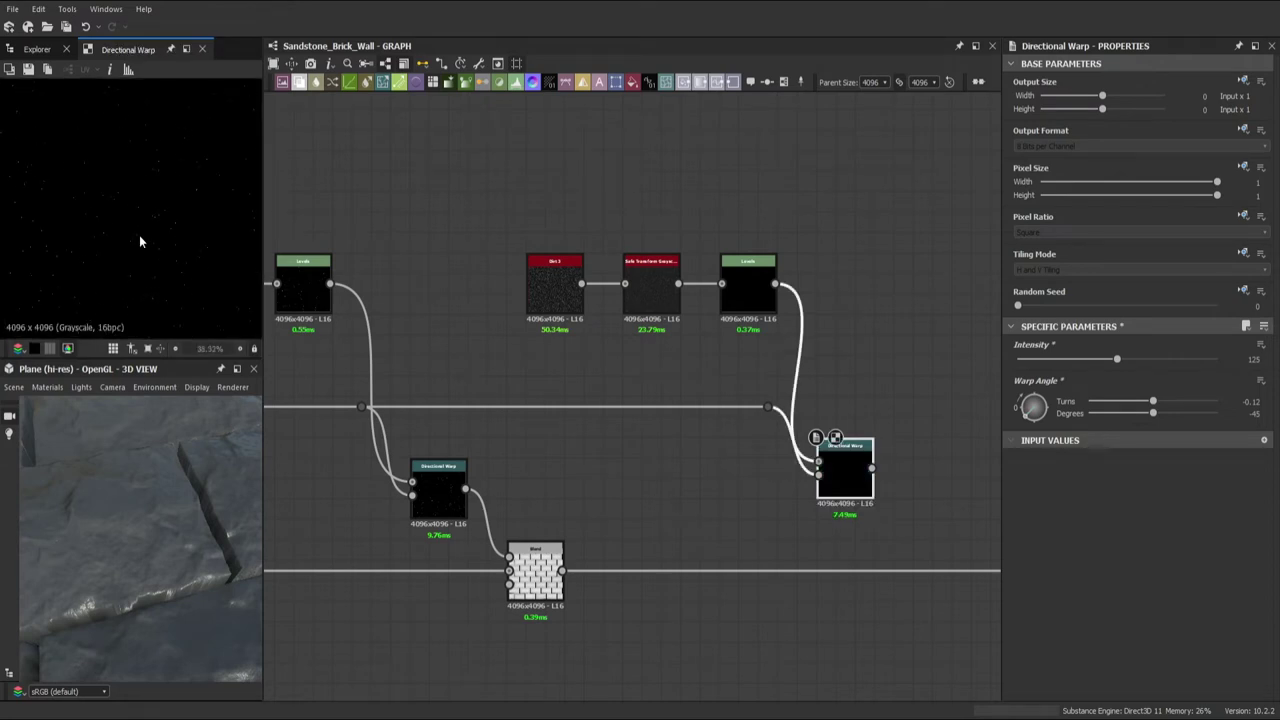
middle_click_drag(854, 485, 674, 415)
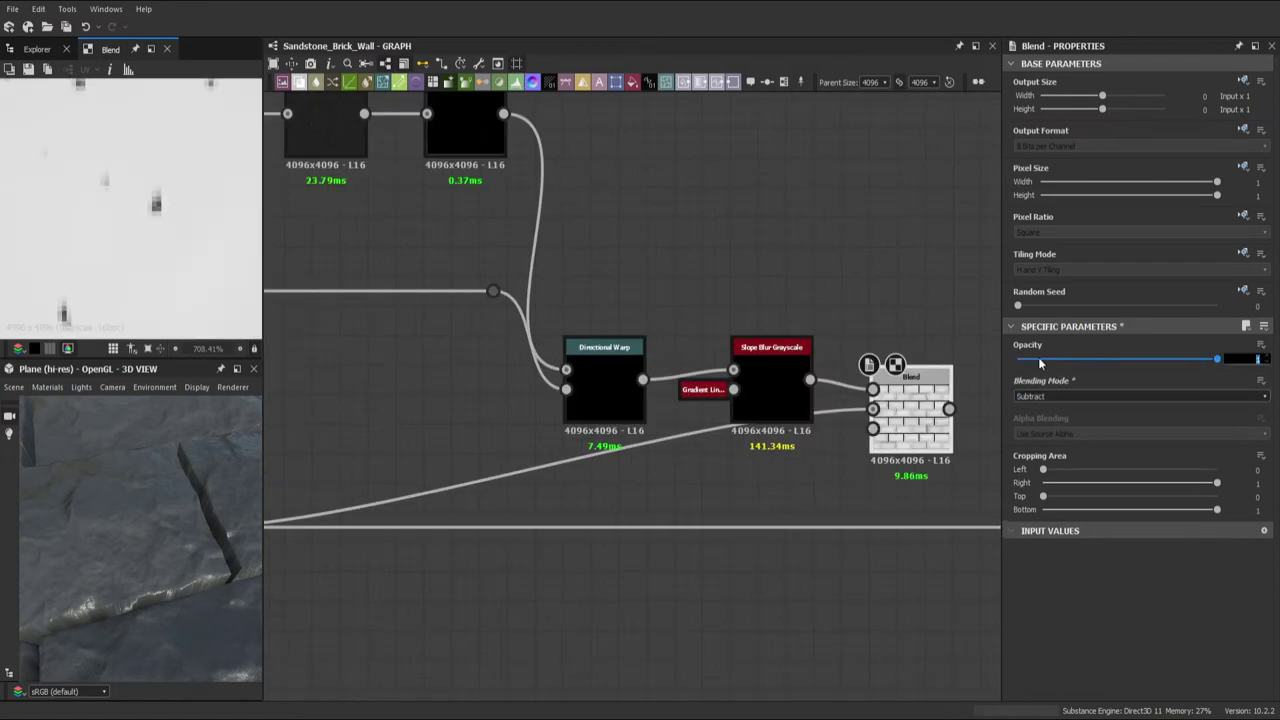
mouse_move(14, 540)
left_mouse_down()
mouse_move(140, 515)
mouse_move(144, 560)
mouse_move(143, 504)
left_mouse_up()
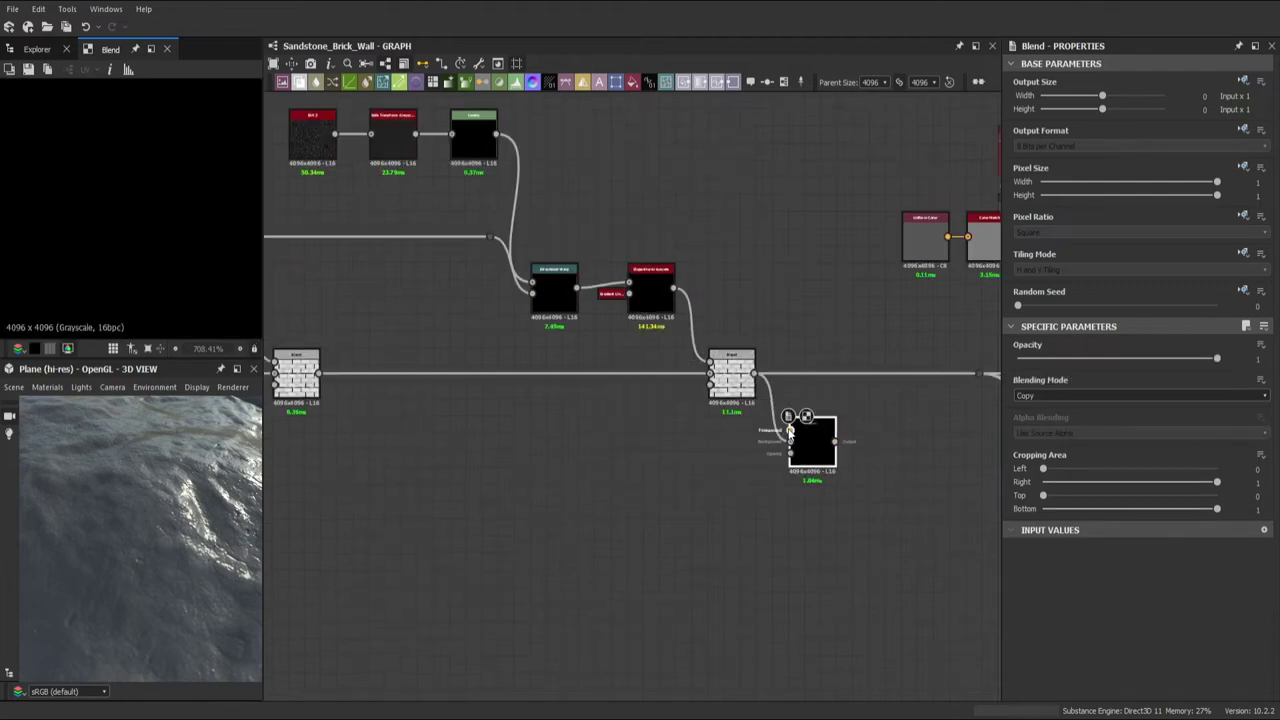
- Connect the brick height into the new Multiply blend
scroll(770, 418, "down", 2)
left_click_drag(375, 403, 884, 397)
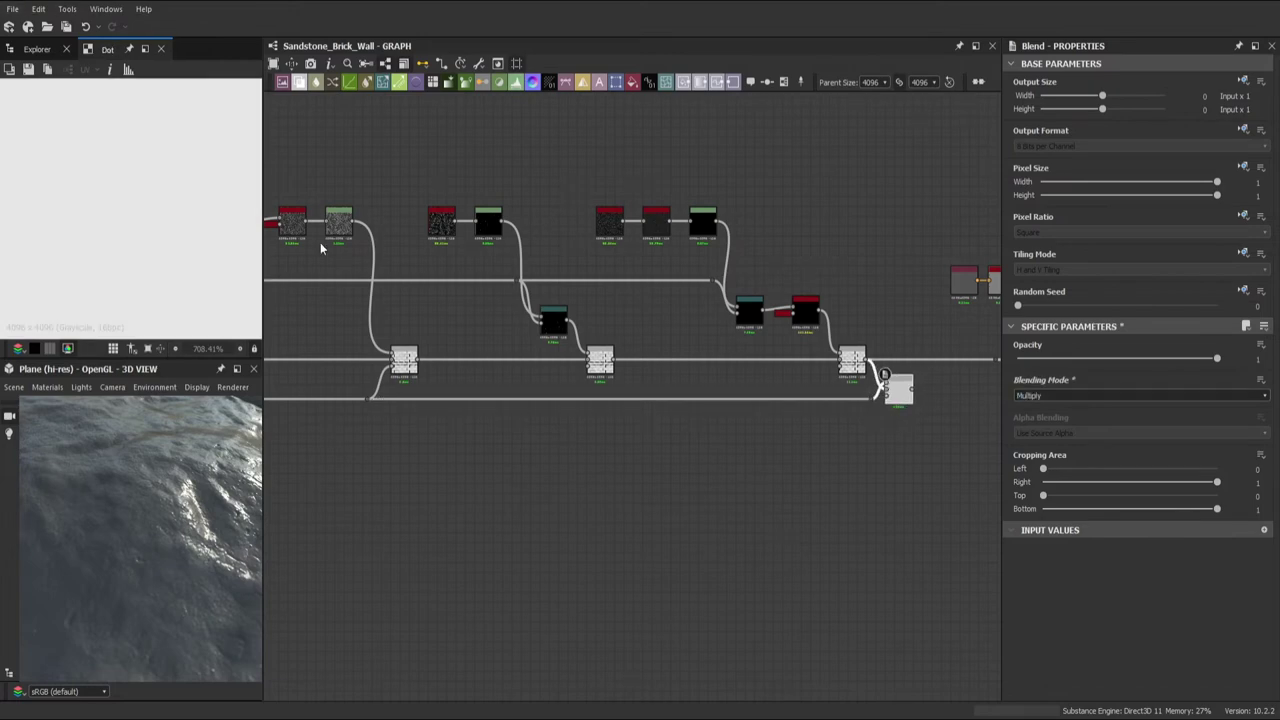
middle_click_drag(889, 396, 797, 408)
scroll(775, 320, "up", 2)
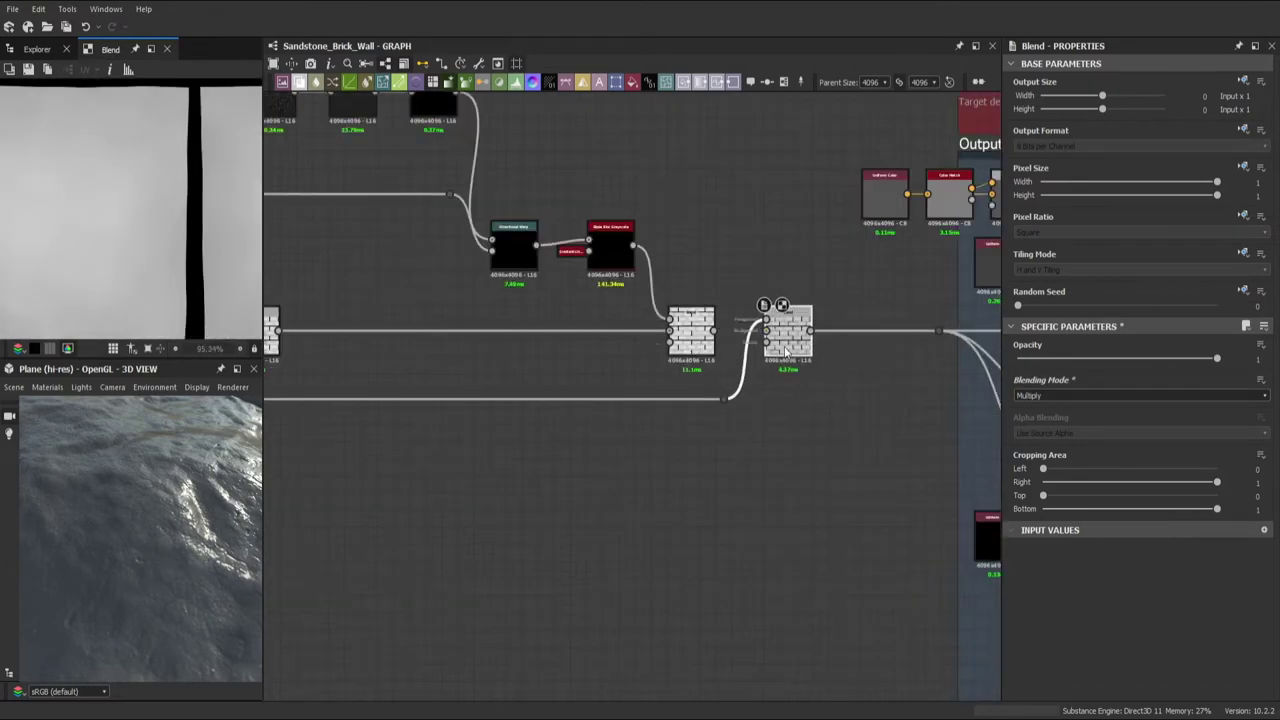
scroll(683, 364, "down", 5)
scroll(683, 364, "up", 3)
scroll(660, 330, "up", 2)
scroll(620, 300, "up", 1)
middle_click_drag(270, 280, 449, 303)
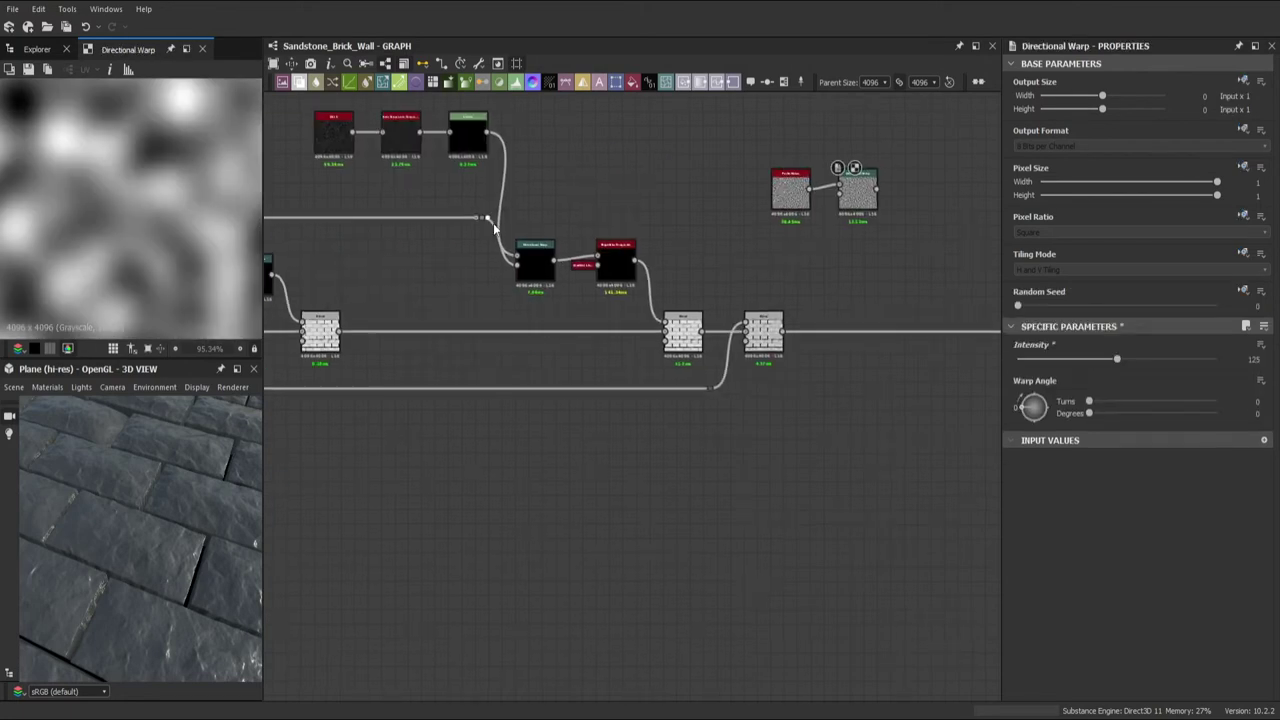
- Set warp Intensity 125 and Multiply opacity 0.025, then add a denser DeGi_Crack_Generator
left_click_drag(851, 189, 808, 272)
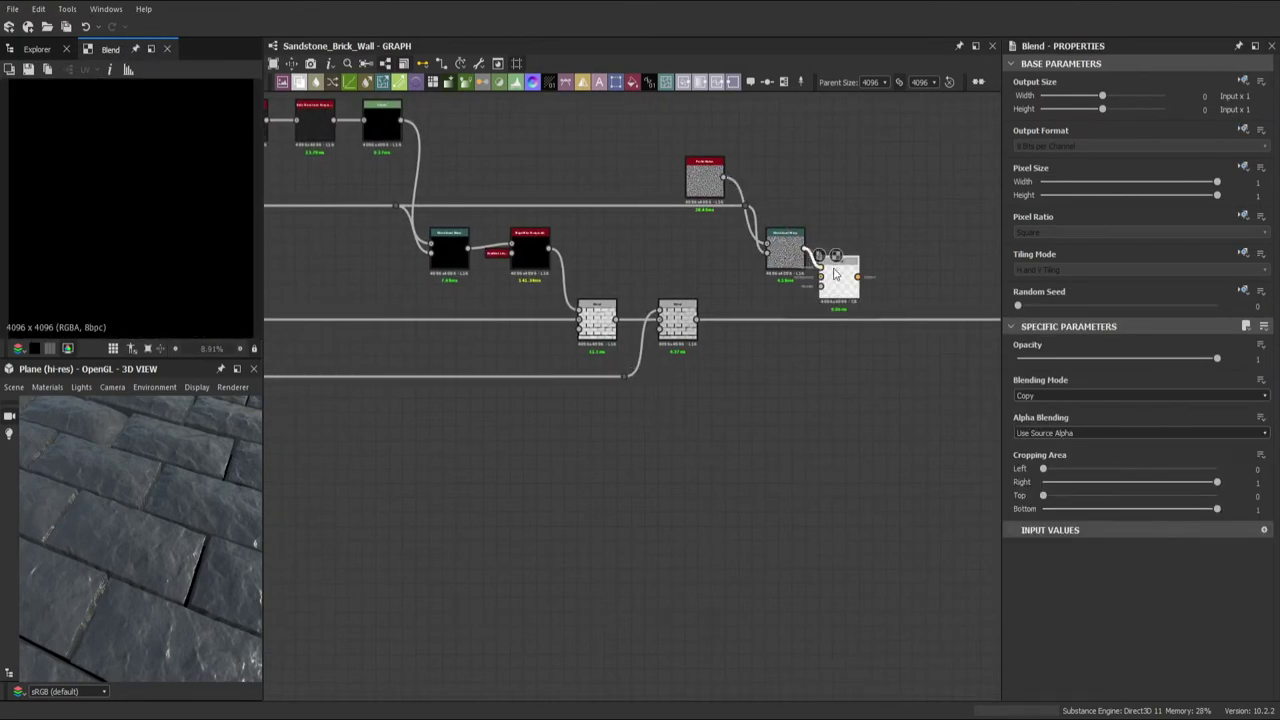
left_click(1033, 358)
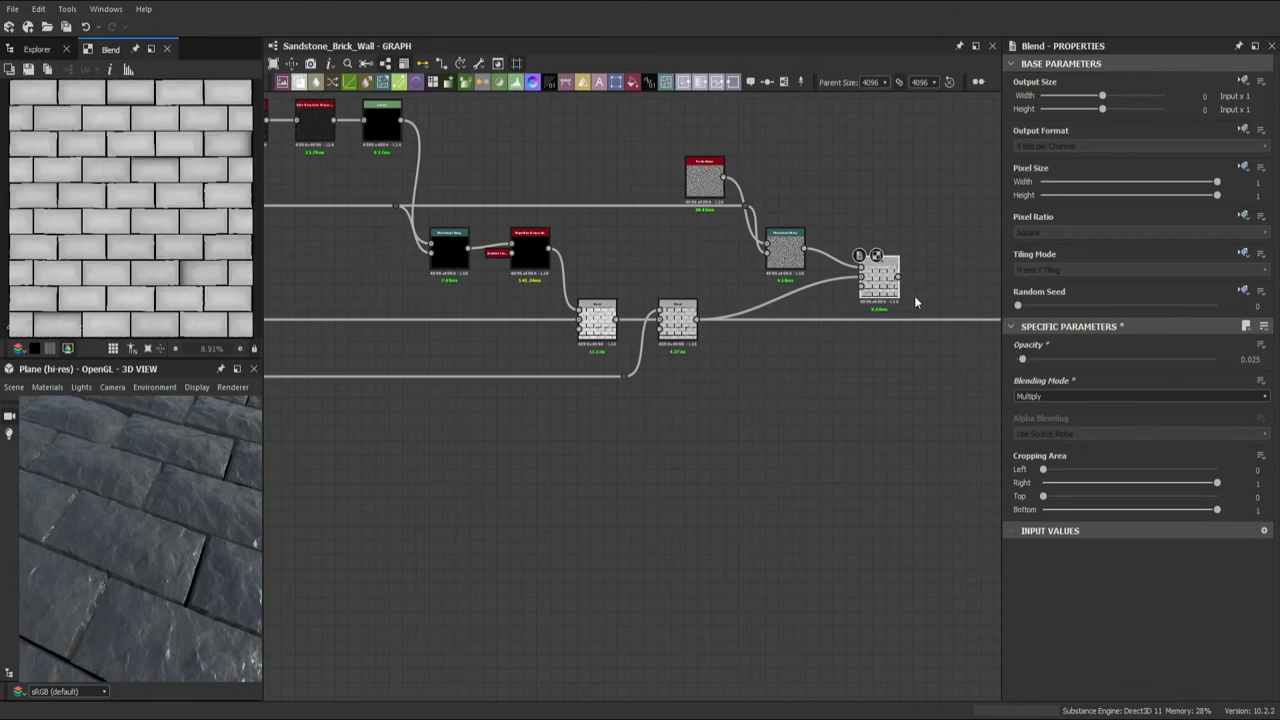
left_click_drag(880, 280, 852, 320)
left_click_drag(222, 501, 213, 513)
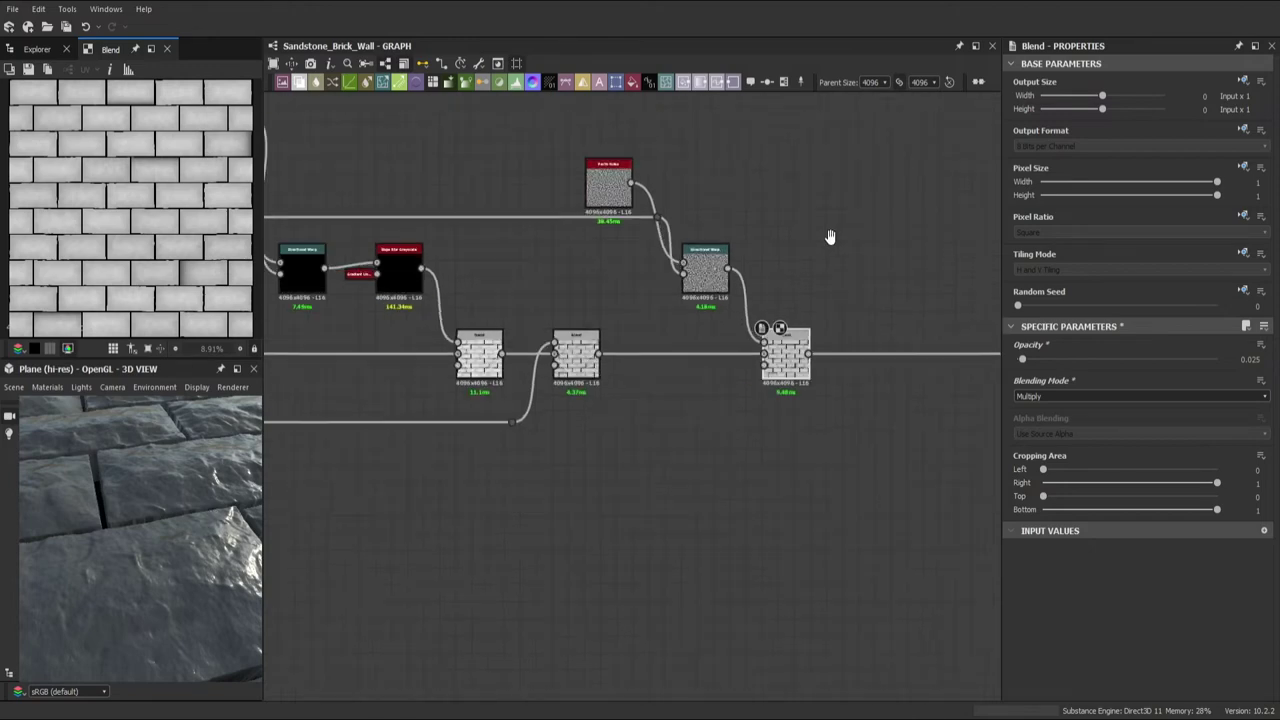
key("ctrl+v")
left_click(1141, 379)
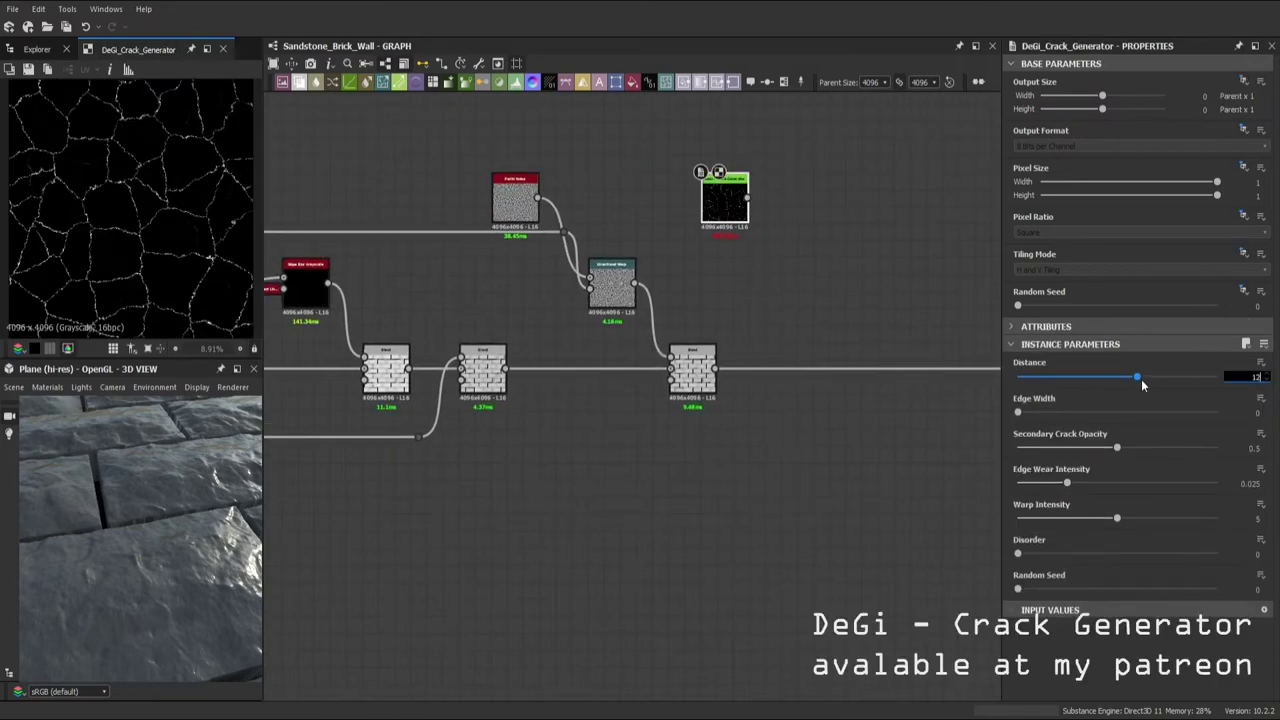
- Chain crack Levels into a Directional Warp (150, -135°) and a Blend wired to the brick height
key("ctrl+l")
scroll(180, 177, "up", 3)
mouse_move(886, 205)
left_mouse_down()
mouse_move(886, 290)
mouse_move(870, 290)
left_mouse_up()
left_click(1075, 353)
left_click_drag(1052, 408, 866, 338)
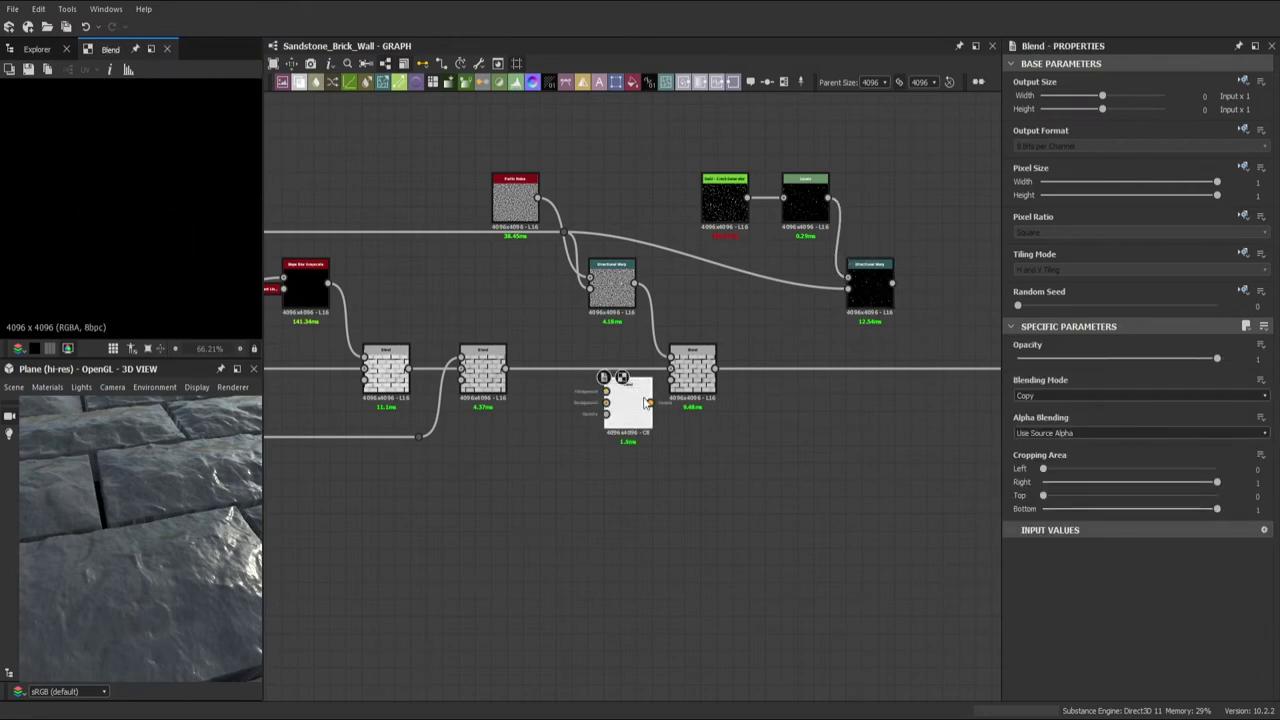
left_click_drag(626, 395, 950, 318)
left_click_drag(716, 370, 928, 318)
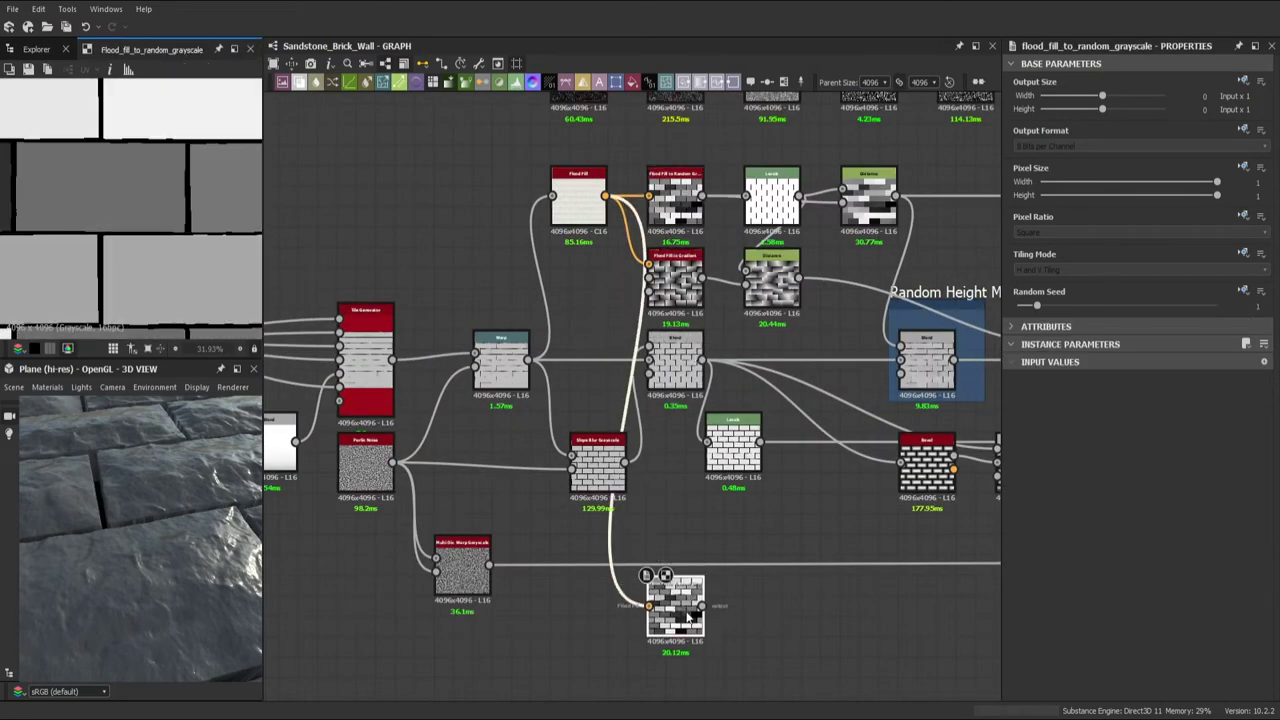
- Reseed the flood fill and set the Histogram Scan to Position 0.09, Contrast 1
left_click_drag(688, 618, 688, 659)
left_click(1076, 305)
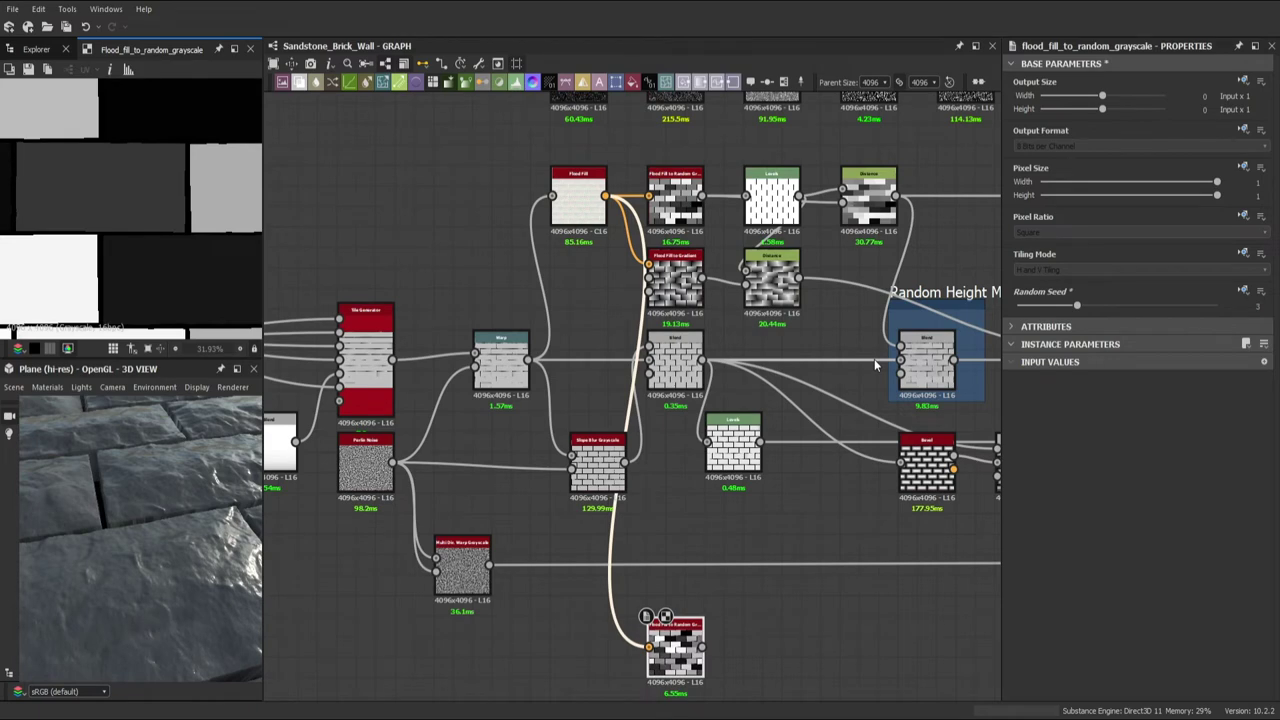
middle_click_drag(874, 359, 866, 269)
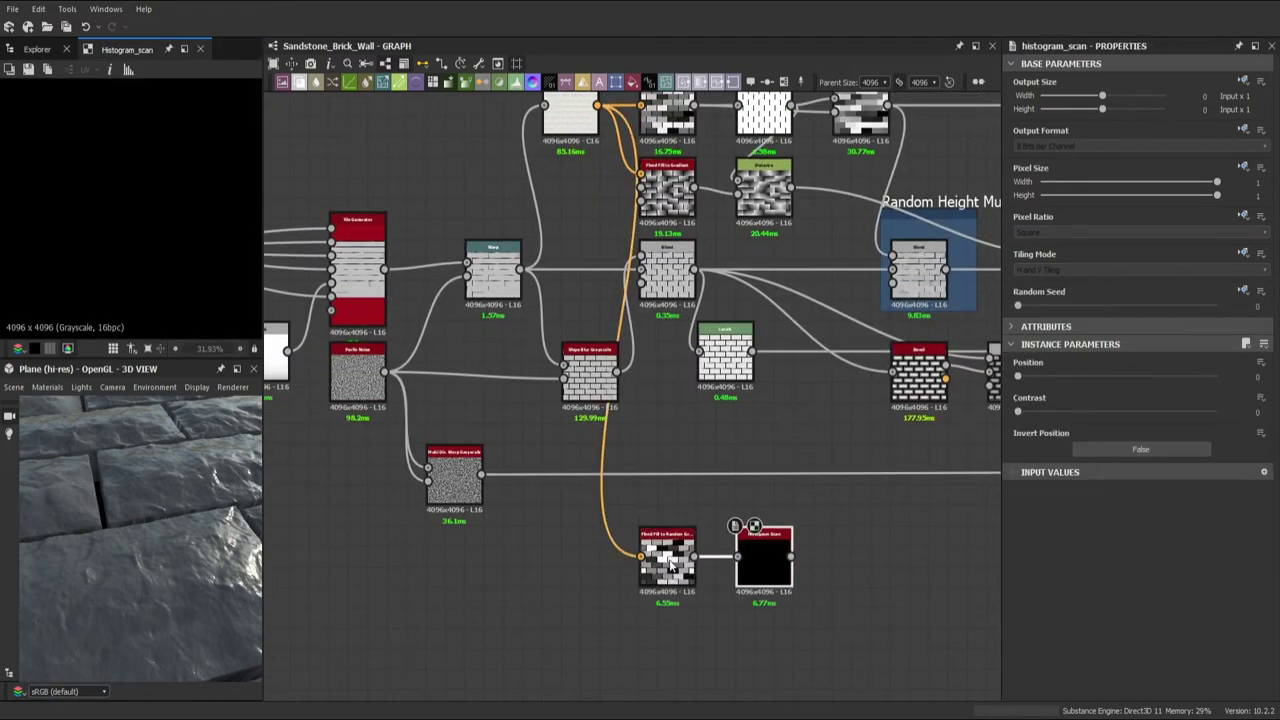
left_click(672, 566)
left_click(770, 553)
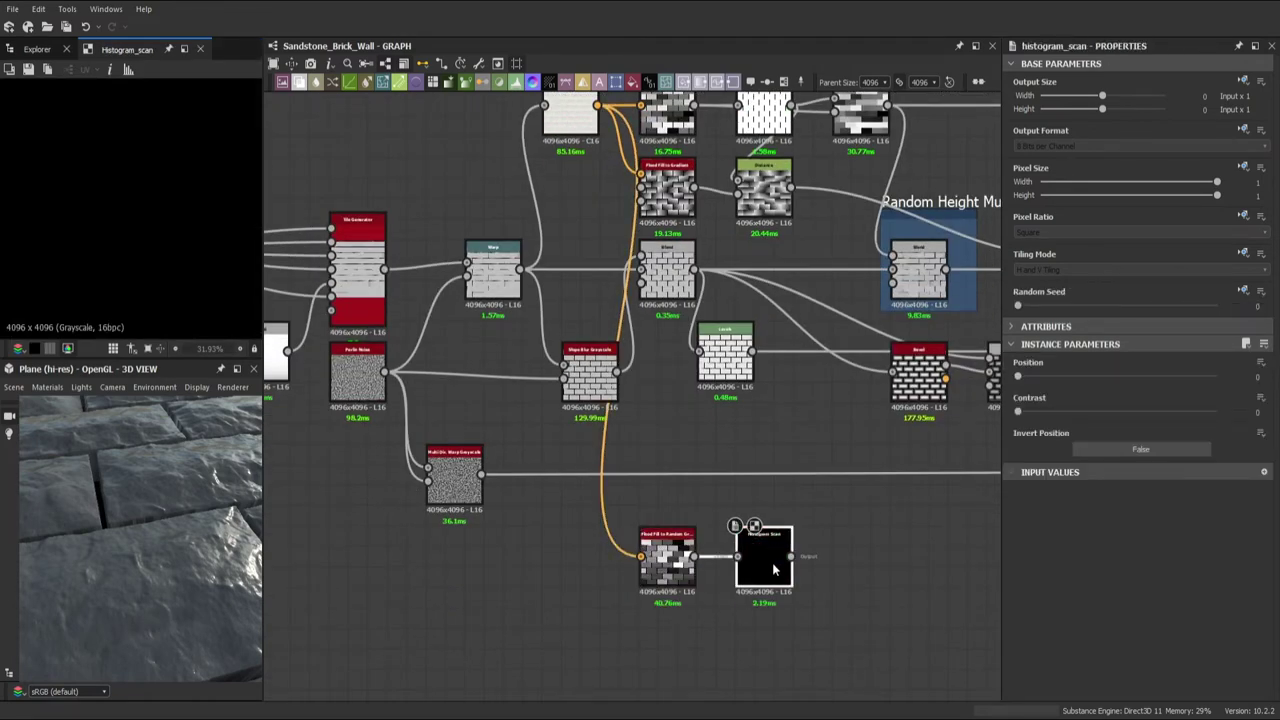
left_click(1216, 411)
left_click_drag(1019, 377, 1036, 386)
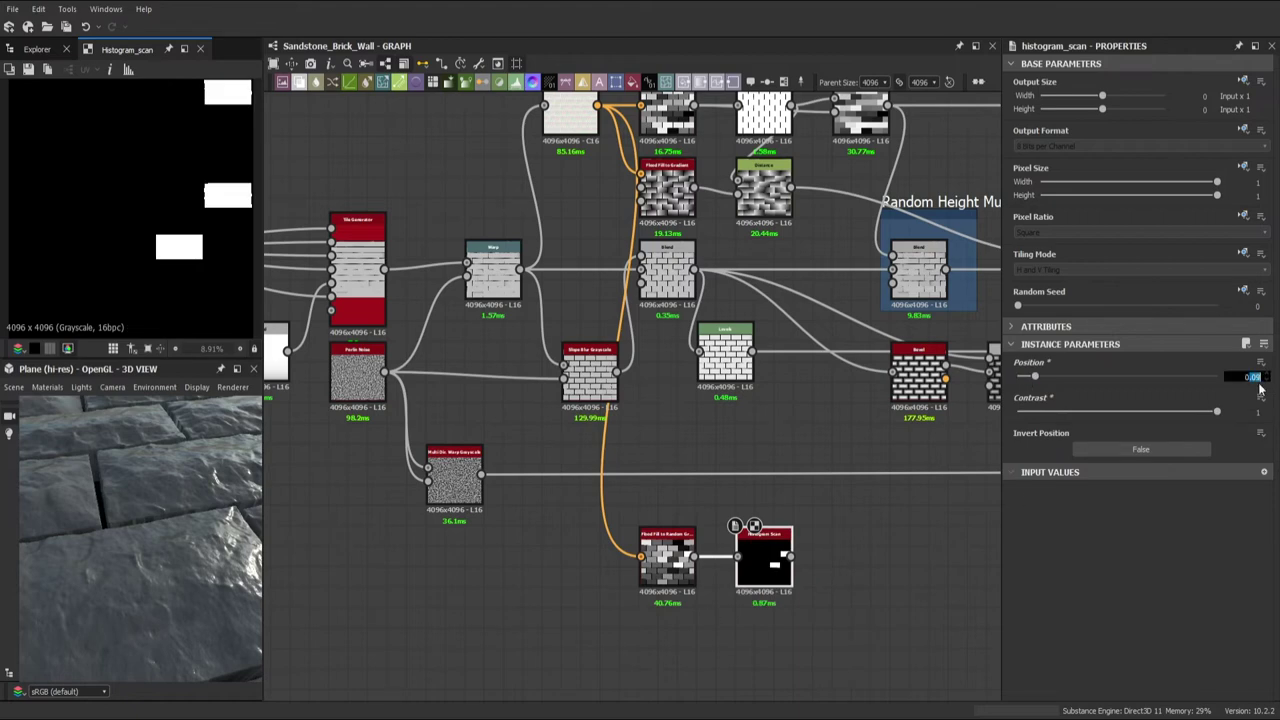
- Connect the crack mask into the Subtract blend at 0.05 opacity and preview the directional warp
scroll(860, 521, "down", 5)
scroll(880, 484, "up", 5)
middle_click_drag(880, 484, 838, 294)
left_click(826, 365)
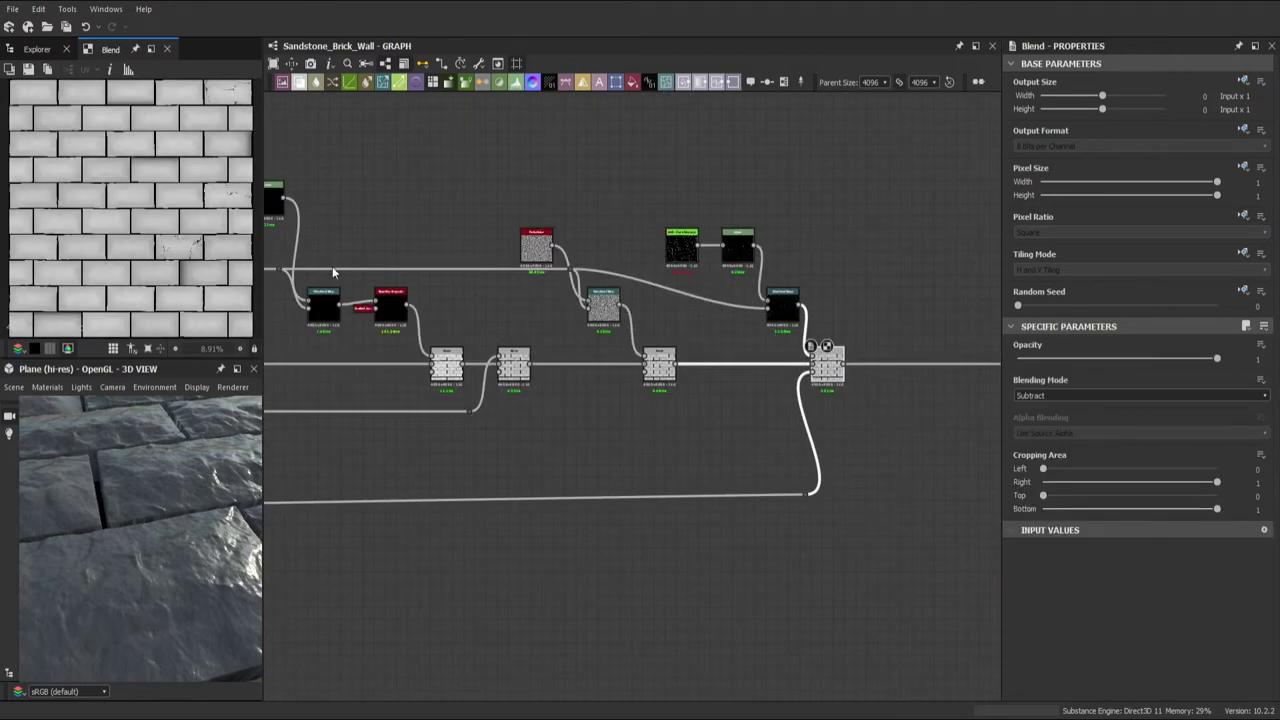
left_click_drag(752, 497, 752, 537)
left_click(1026, 358)
left_click_drag(110, 530, 201, 537)
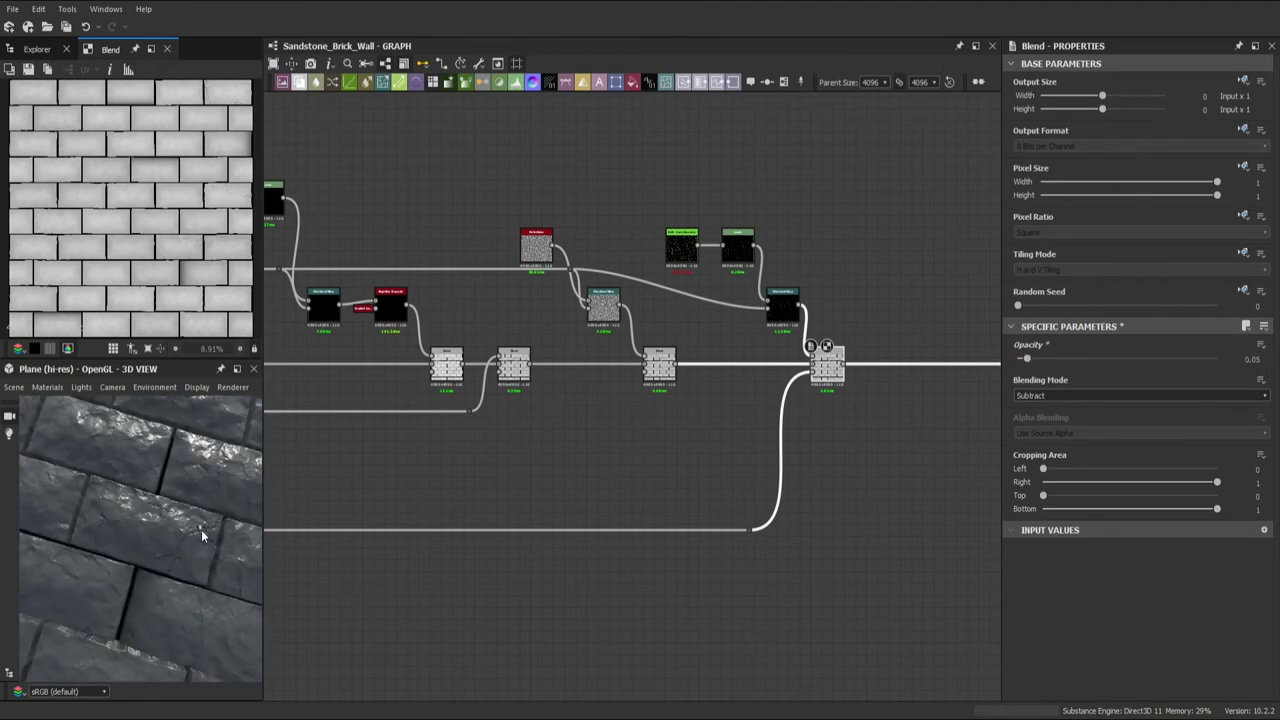
middle_click_drag(775, 304, 608, 286)
double_click(608, 286)
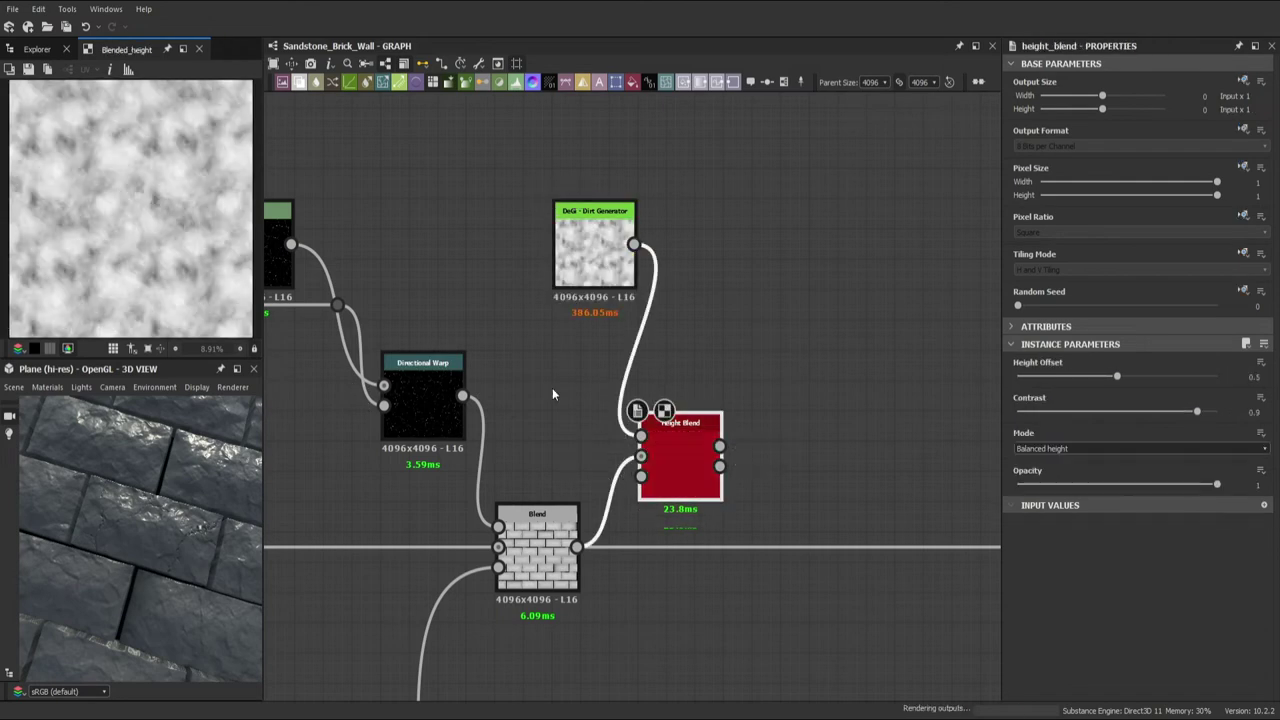
- Set the Height Blend's Height Offset to 0.33, after trying 0.12
left_click_drag(1090, 384, 1103, 380)
double_click(1250, 377)
type("0.12")
key("Return")
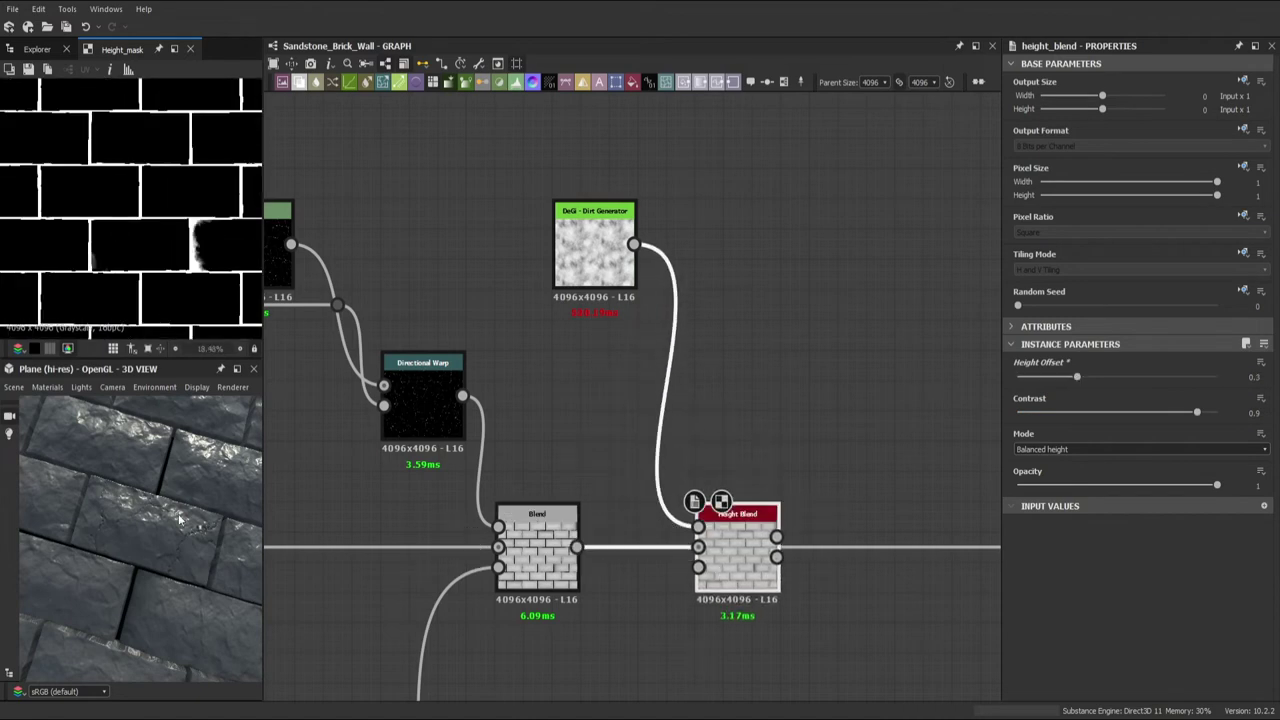
scroll(216, 512, "up", 3)
left_click_drag(216, 512, 157, 528)
double_click(1250, 377)
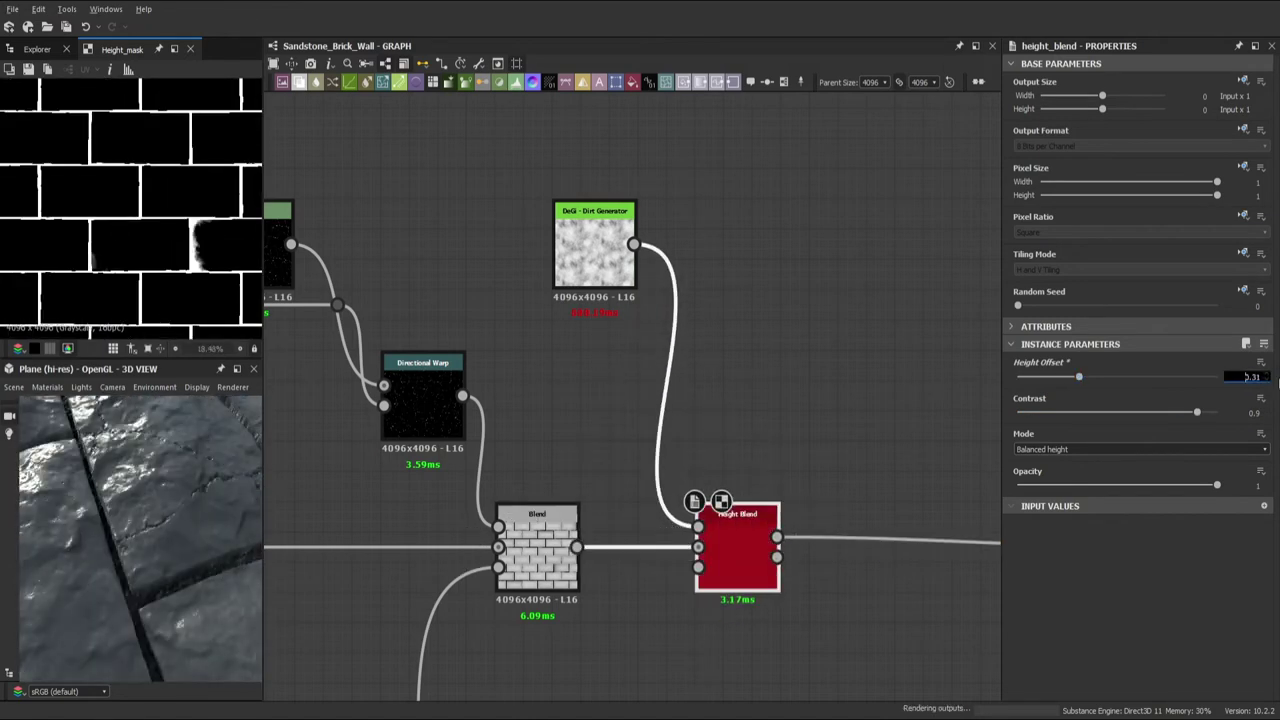
type("0.33")
key("Return")
mouse_move(190, 500)
left_mouse_down()
mouse_move(126, 562)
mouse_move(208, 498)
mouse_move(112, 479)
left_mouse_up()
- Attach a Normal node to the Height Blend output with Intensity 25 in DirectX format
scroll(633, 425, "down", 3)
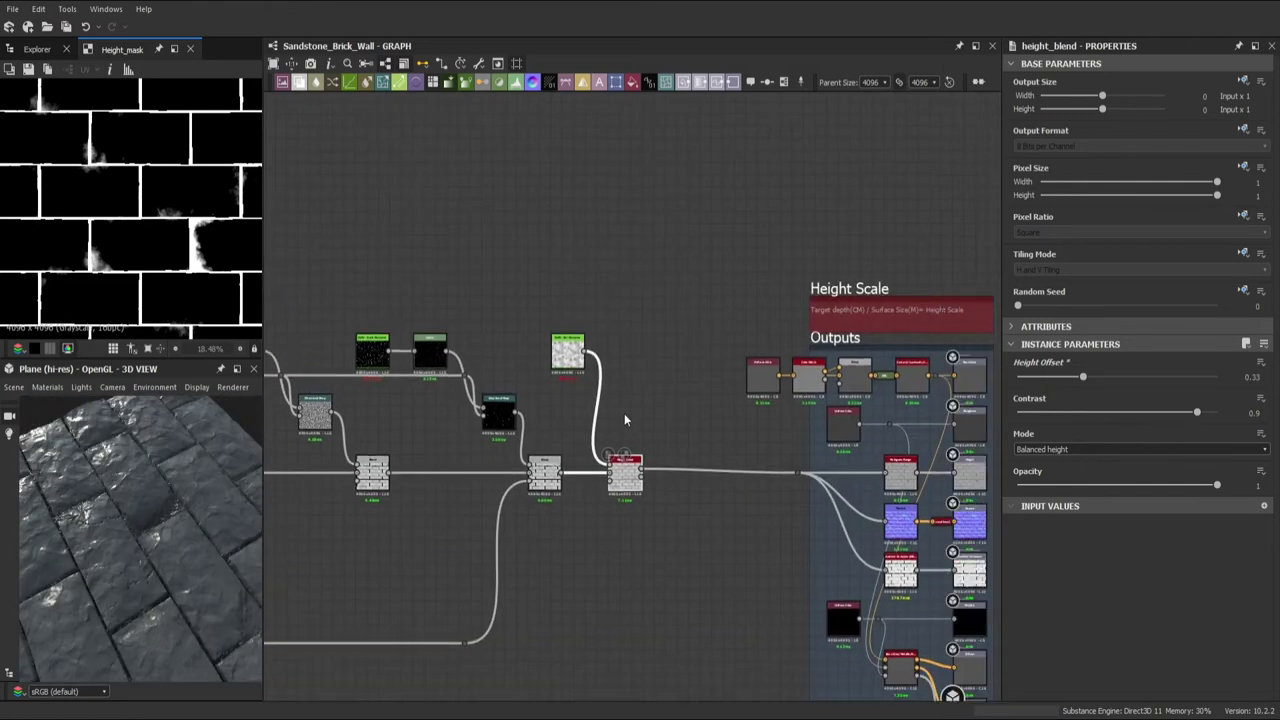
scroll(624, 413, "down", 3)
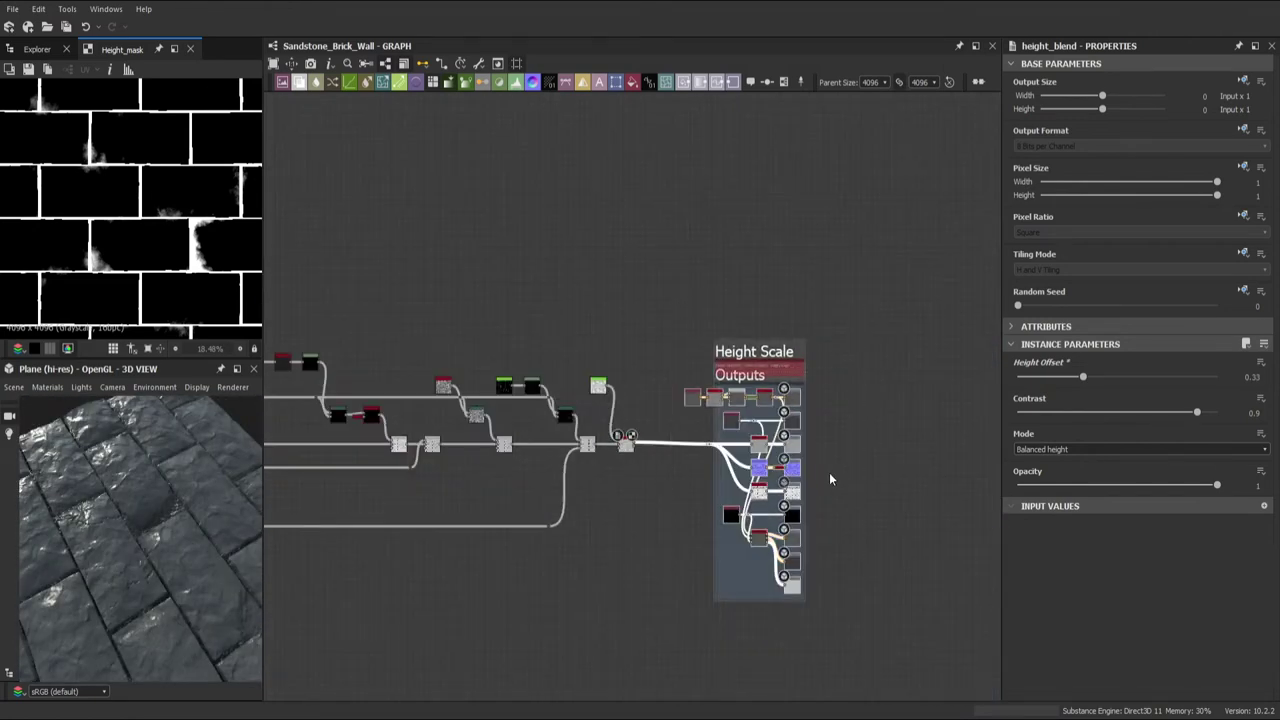
middle_click_drag(829, 477, 988, 452)
scroll(988, 452, "up", 1)
scroll(988, 452, "up", 3)
middle_click_drag(499, 387, 990, 400)
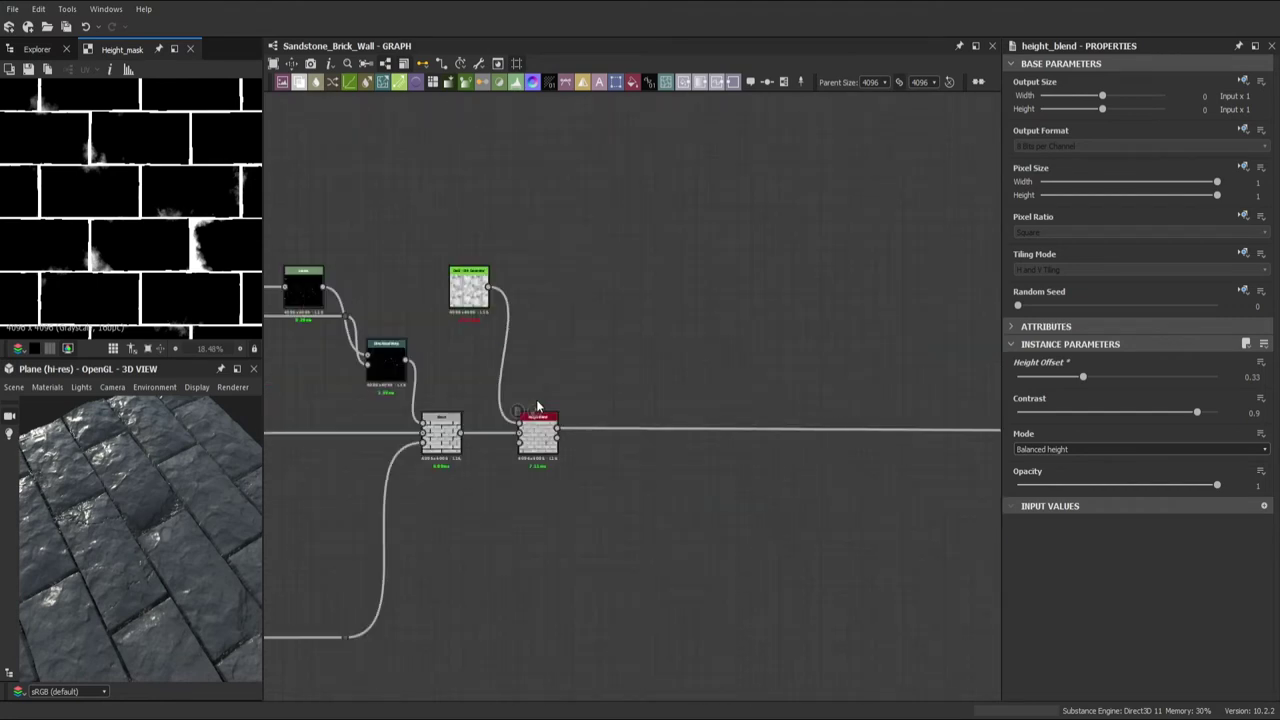
scroll(455, 470, "up", 2)
left_click_drag(487, 474, 559, 368)
left_click_drag(1083, 358, 1117, 358)
left_click(1206, 396)
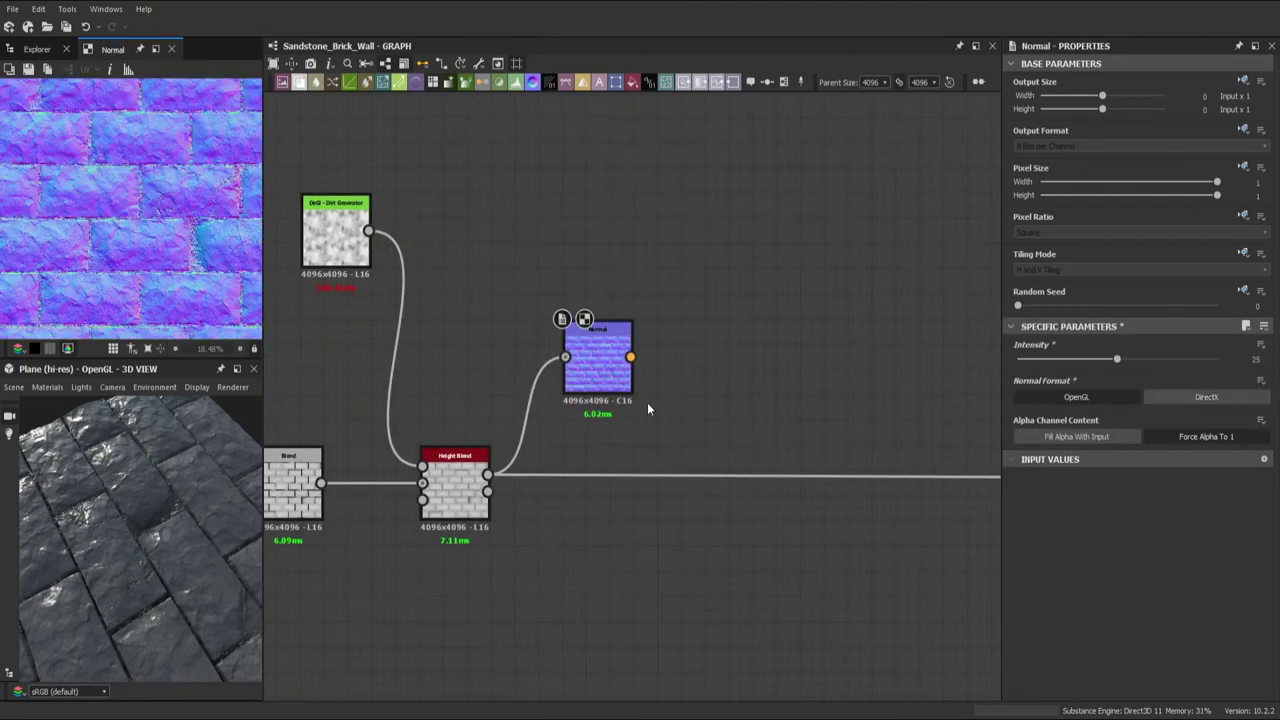
- Chain Curvature Smooth and Curvature Sobel from the normal, blending them in at 0.1 opacity
scroll(82, 207, "up", 5)
left_click_drag(630, 356, 565, 256)
left_click_drag(554, 169, 586, 110)
middle_click_drag(600, 300, 576, 469)
mouse_move(535, 163)
left_mouse_down()
mouse_move(515, 165)
mouse_move(613, 305)
left_mouse_up()
left_click_drag(1217, 358, 1036, 358)
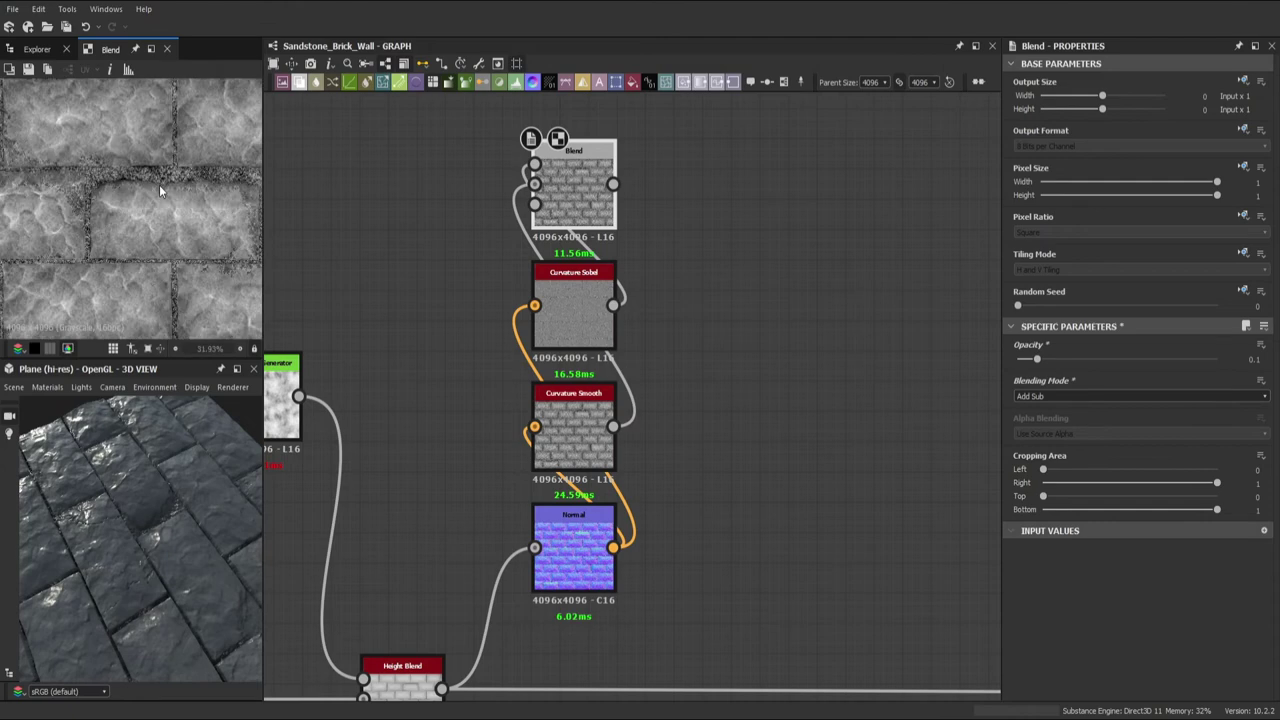
- Add an HBAO ambient occlusion node with Height Depth 0.025
scroll(159, 190, "down", 1)
middle_click_drag(580, 300, 587, 360)
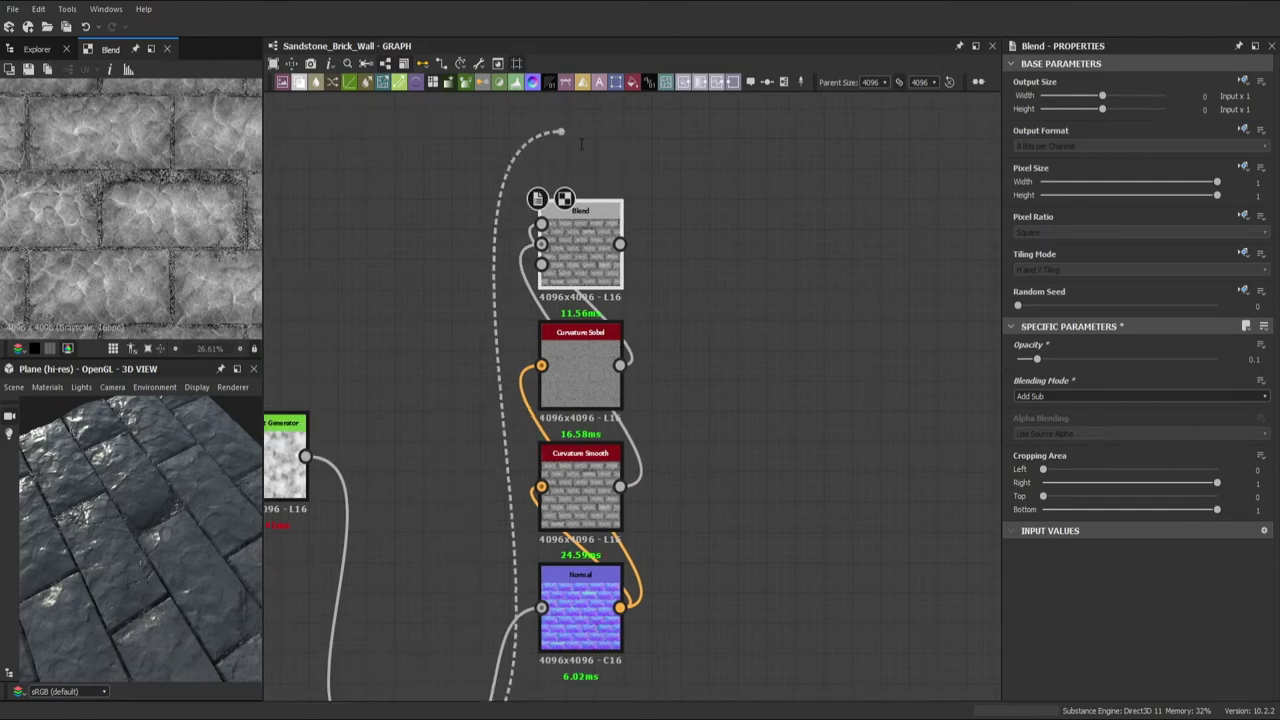
left_click(580, 130)
left_click_drag(1043, 421, 1029, 421)
scroll(830, 381, "down", 2)
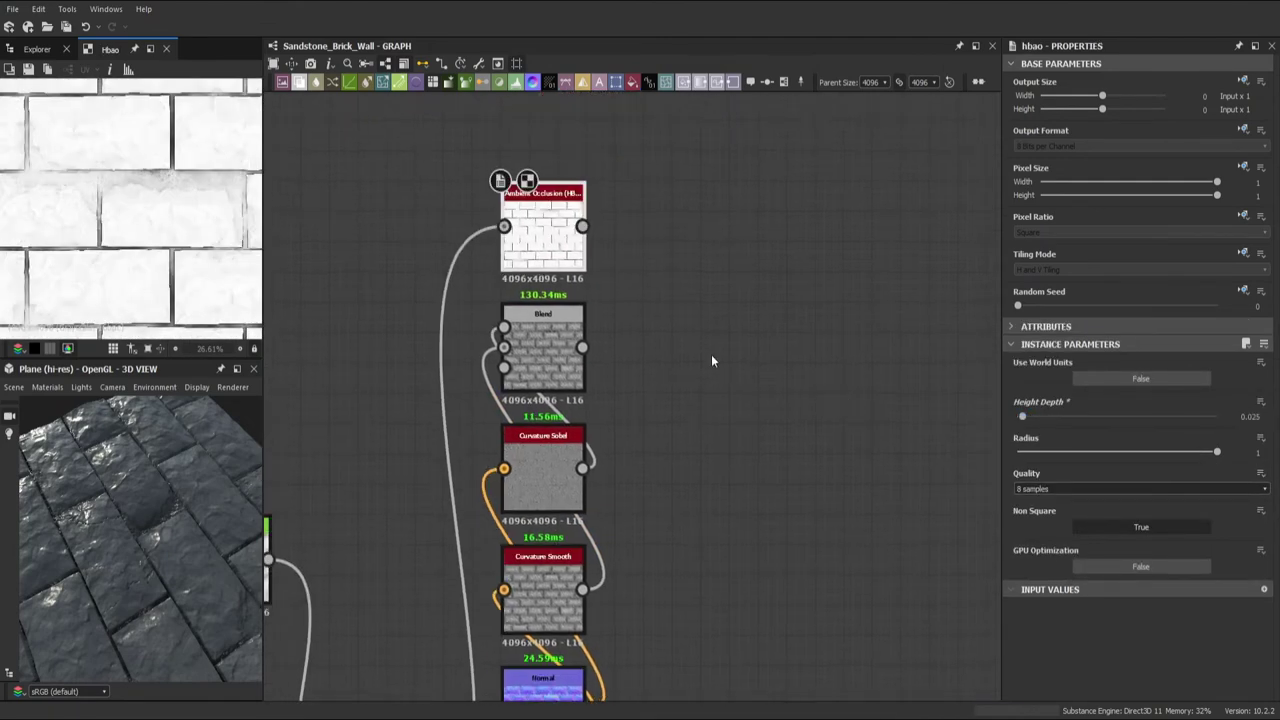
scroll(668, 316, "down", 1)
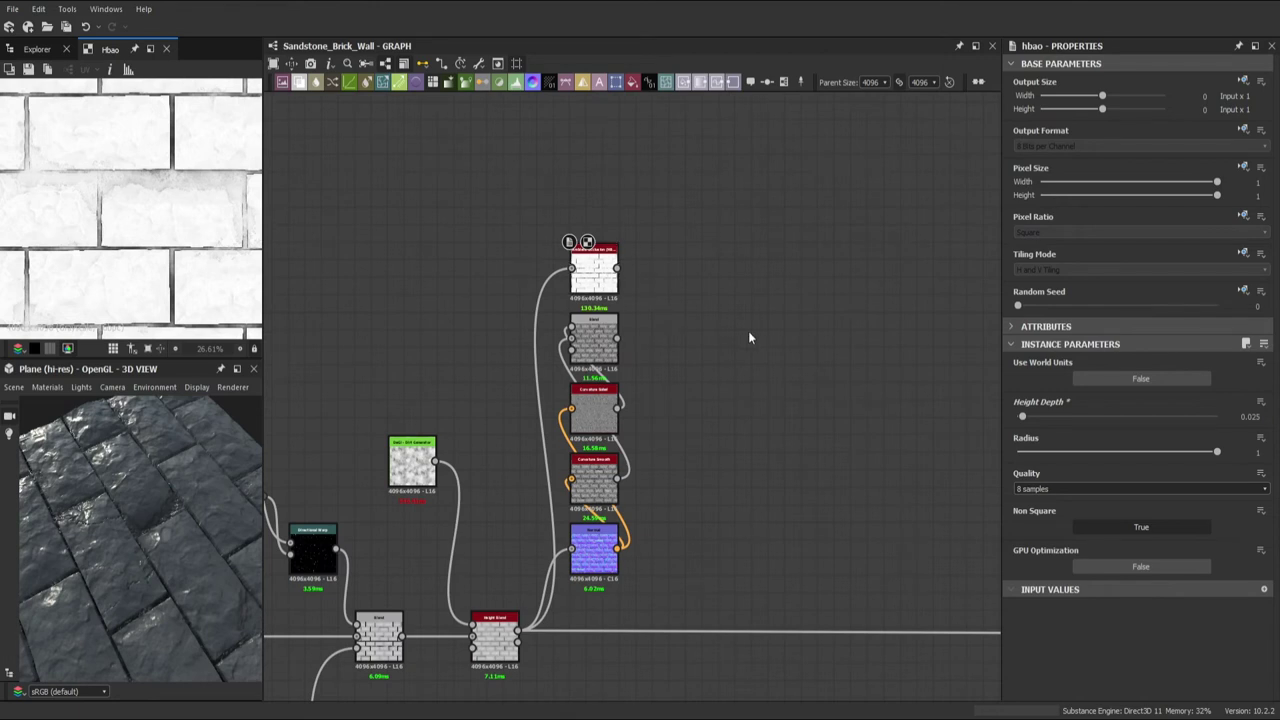
- Paste Dirt, Metal Edge Wear and Dust masks; wire in Height Blend, normal, occlusion and curvature
key("ctrl+v")
left_click_drag(745, 288, 745, 294)
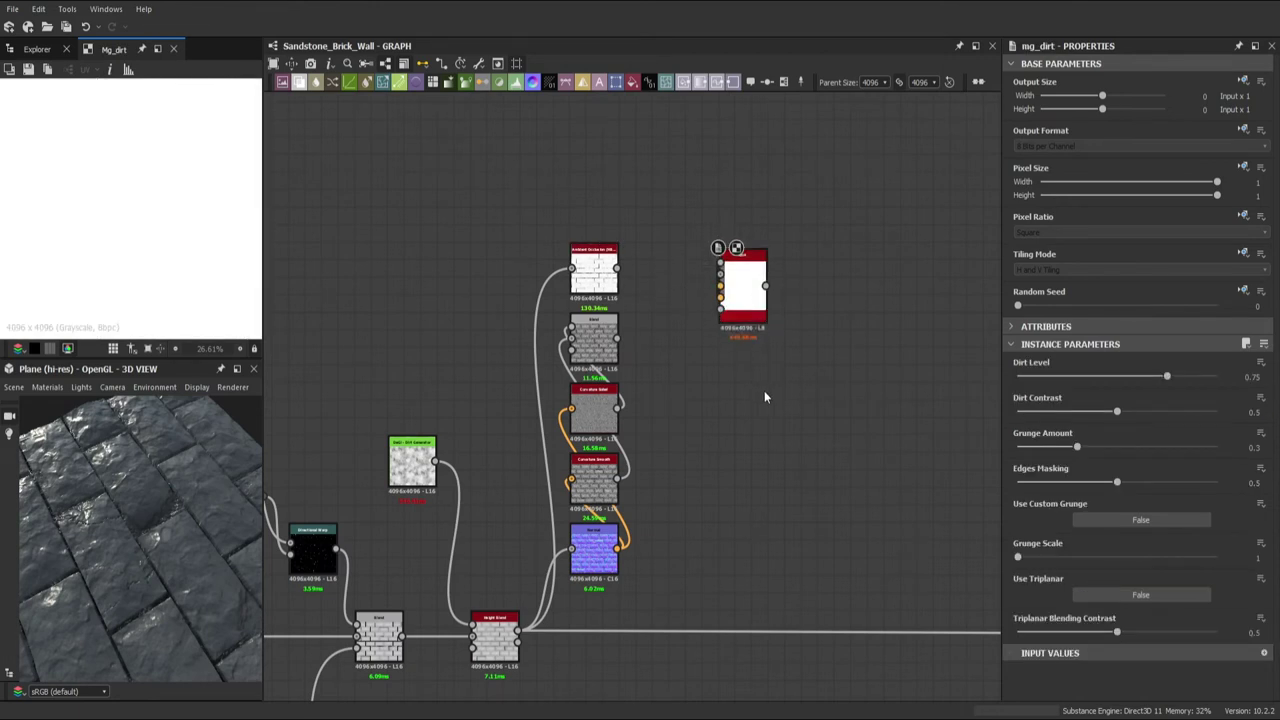
key("ctrl+v")
key("ctrl+v")
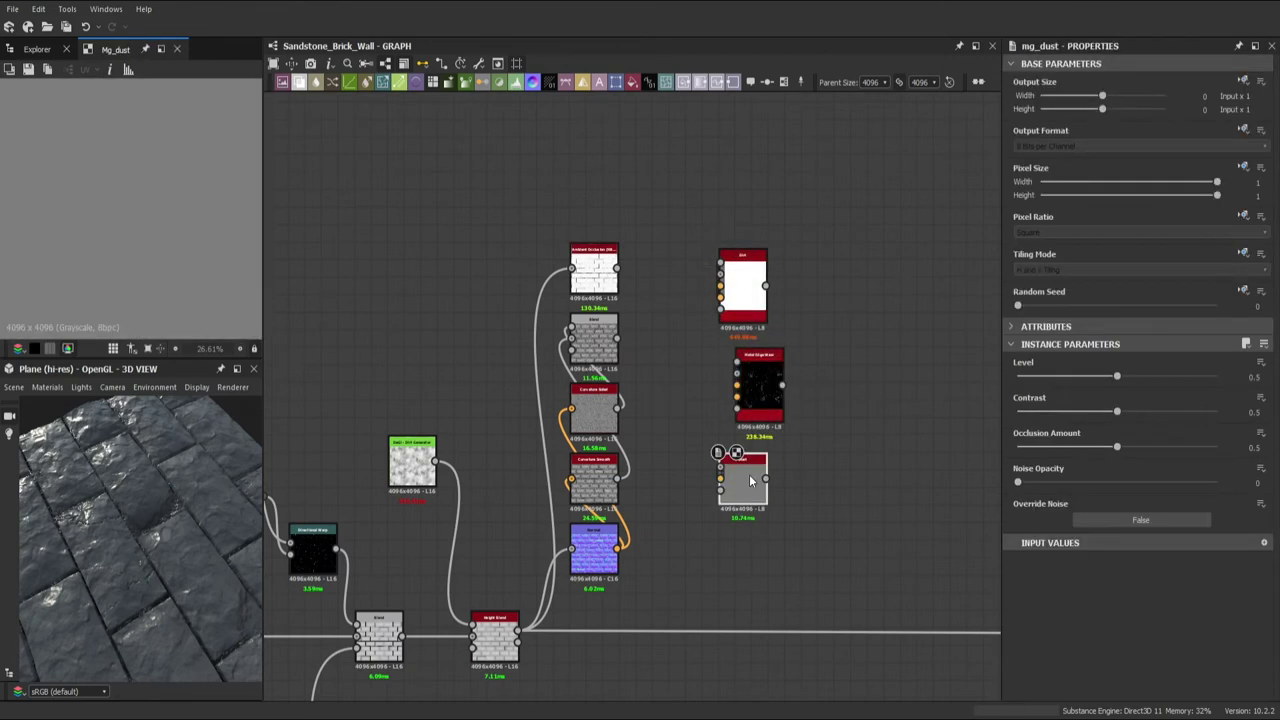
key("ctrl+v")
scroll(771, 483, "up", 2)
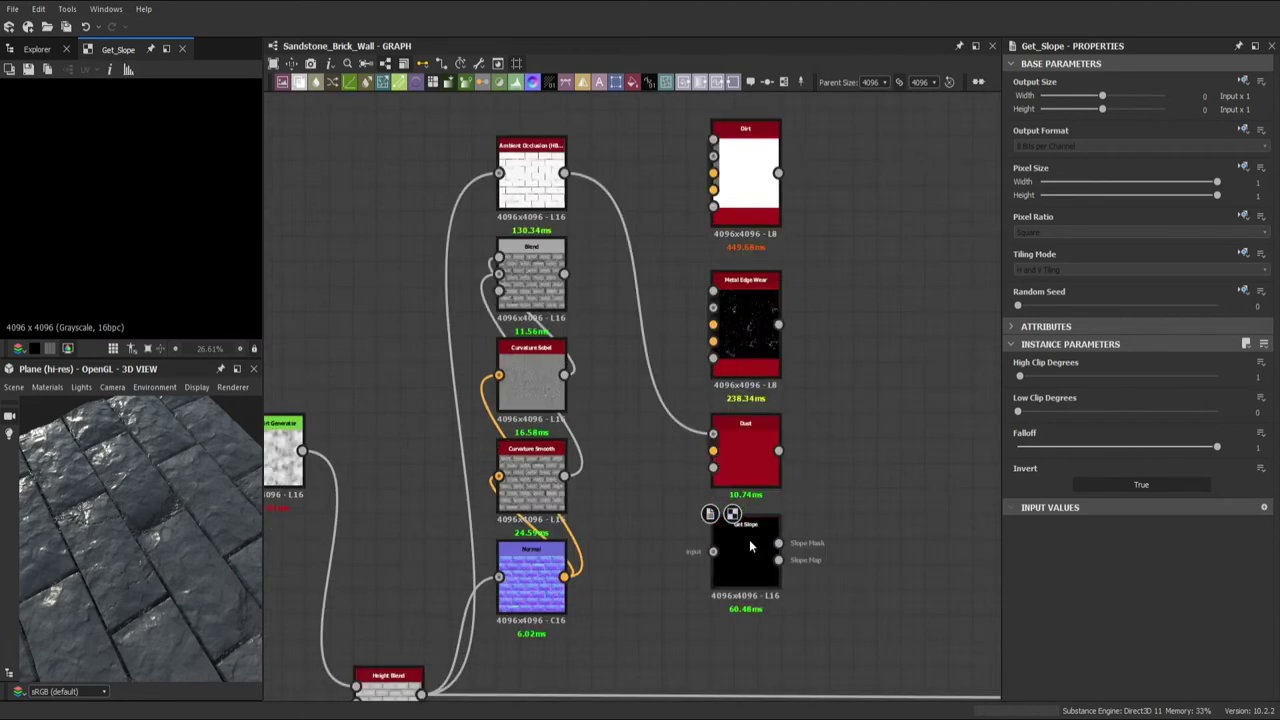
left_click_drag(421, 692, 713, 551)
mouse_move(565, 577)
left_mouse_down()
mouse_move(713, 450)
mouse_move(713, 341)
left_mouse_up()
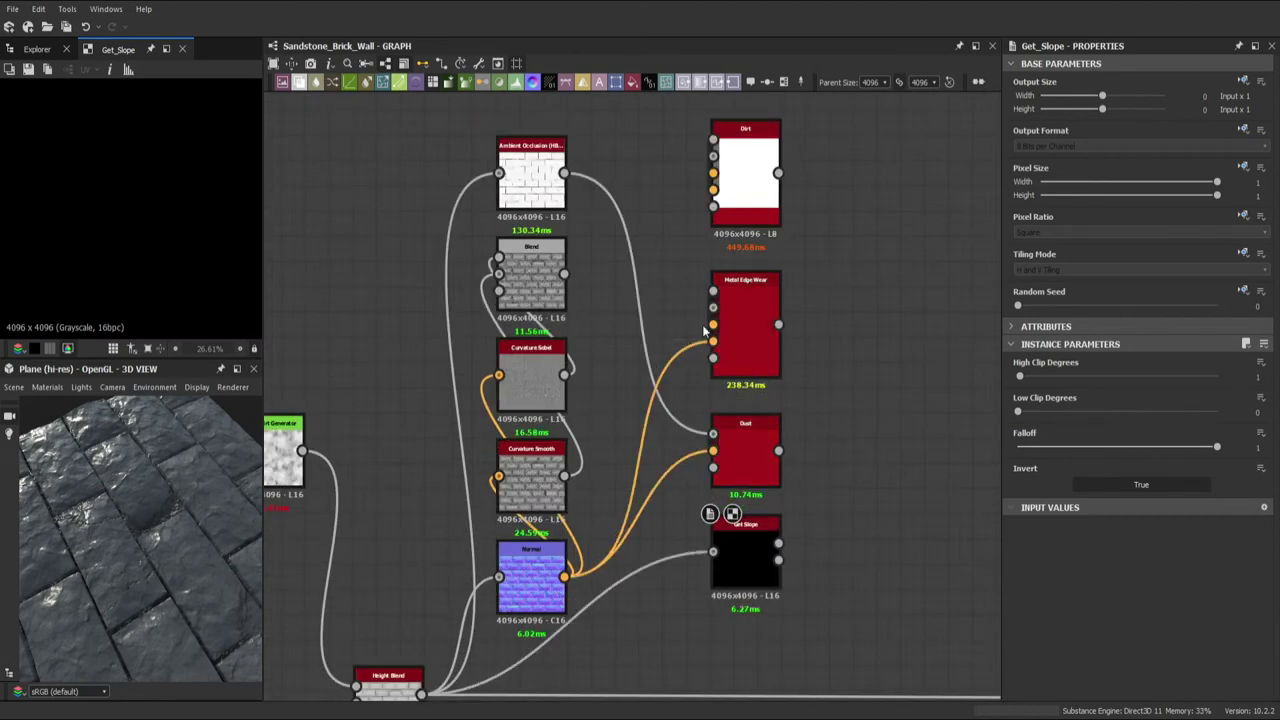
left_click_drag(565, 173, 713, 290)
left_click_drag(565, 273, 713, 156)
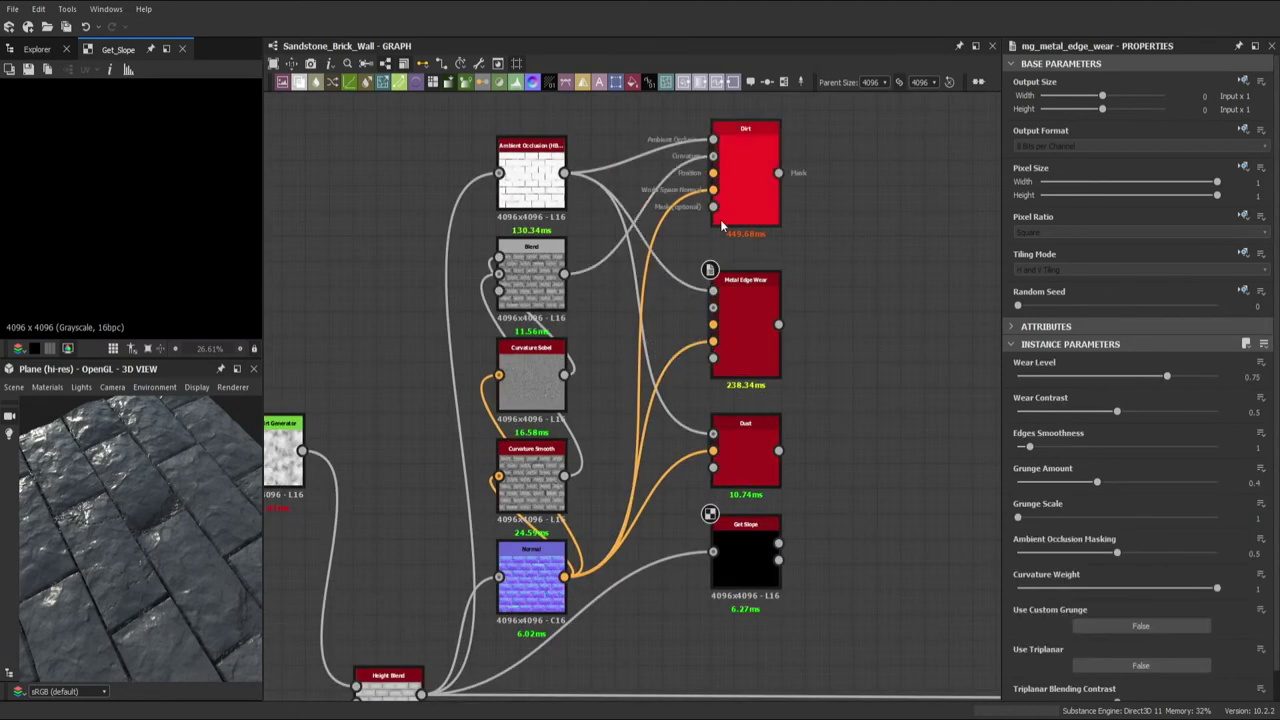
- Preview the Dirt mask and set Metal Edge Wear to wear level 0.6, contrast 0.3
left_click(751, 170)
double_click(751, 170)
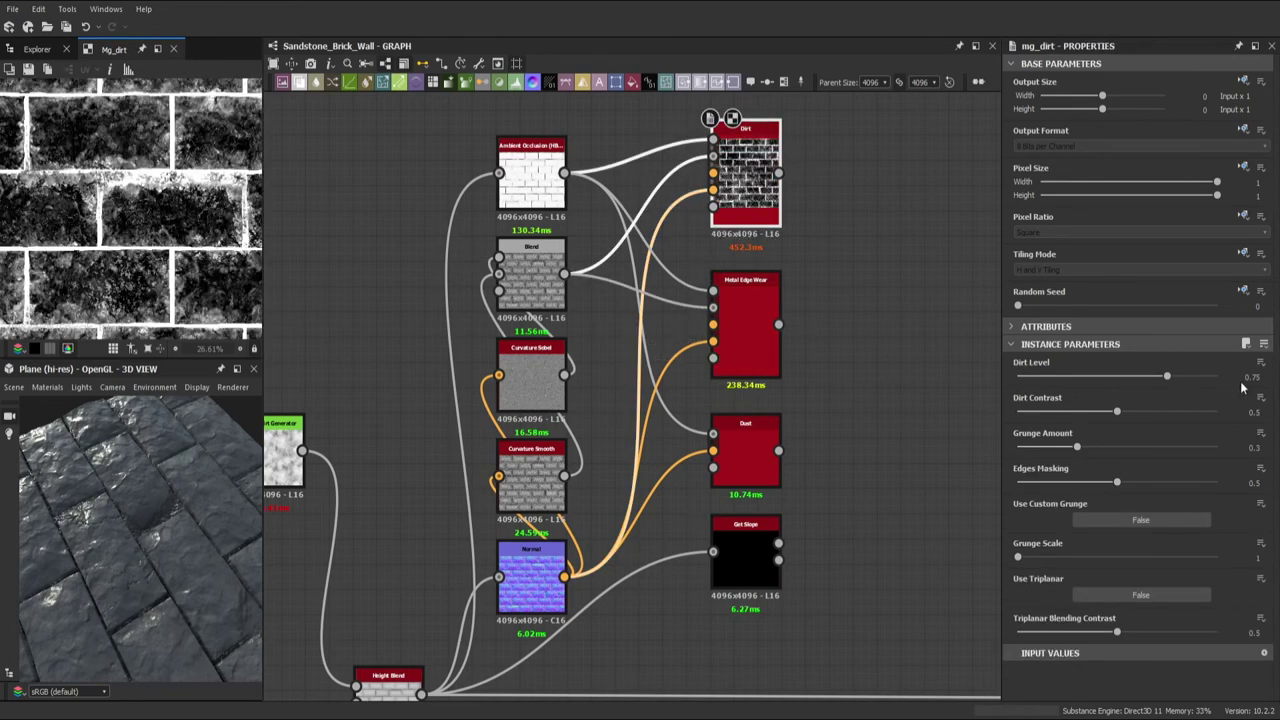
double_click(751, 323)
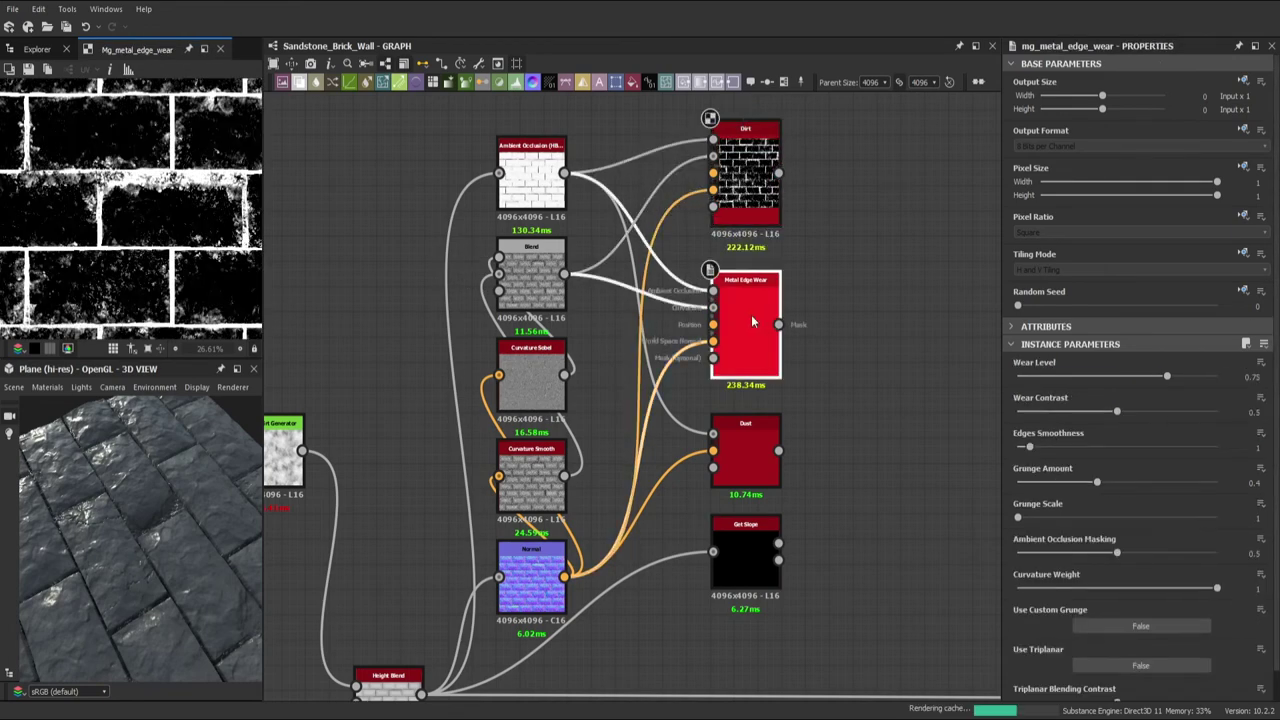
left_click(1250, 377)
type("0.6")
key("Tab")
type("0.3")
key("Tab")
- Preview the Dust mask and give the slope mask Low Clip 64 and Falloff 0.37
double_click(745, 450)
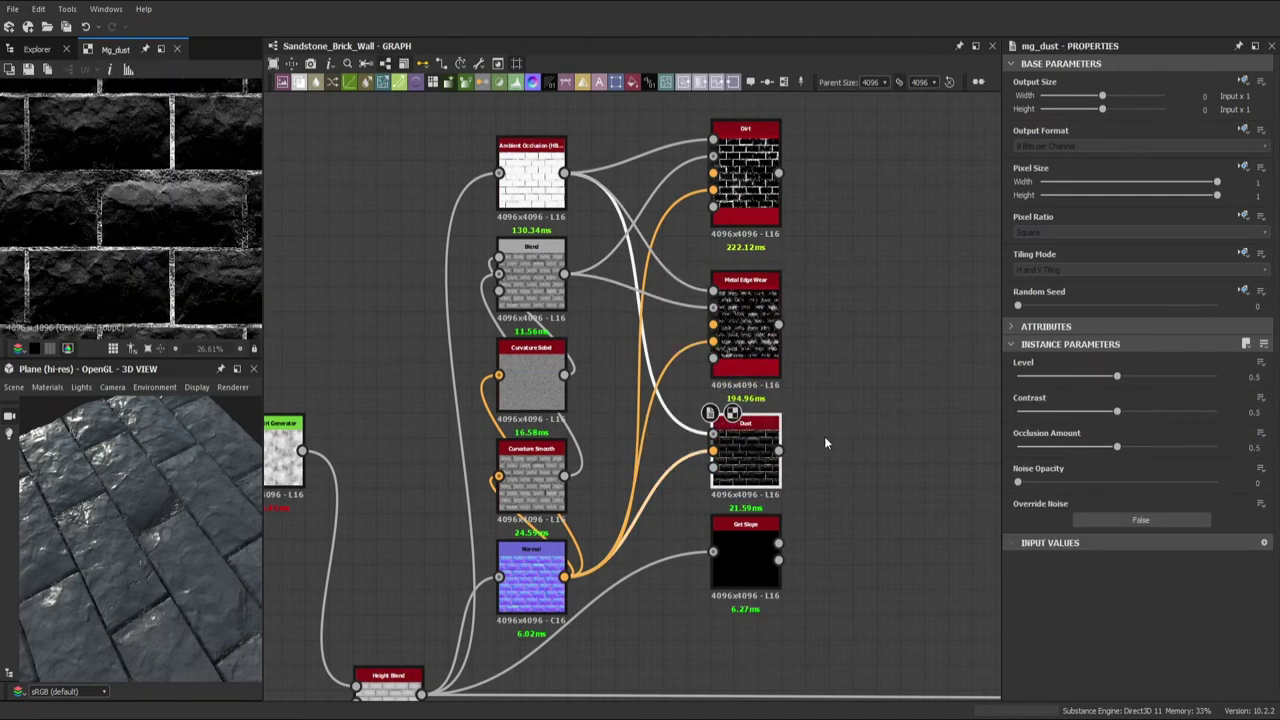
double_click(745, 555)
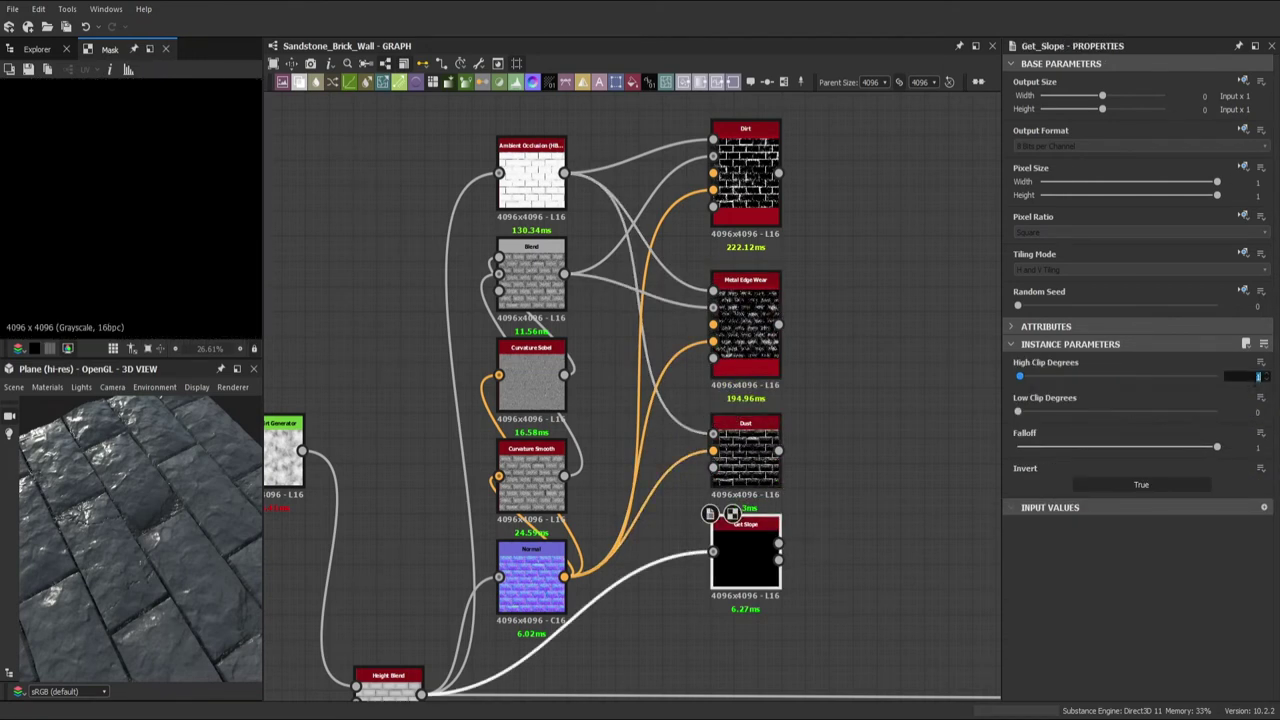
type("64")
key("Tab")
type("0.37")
key("Tab")
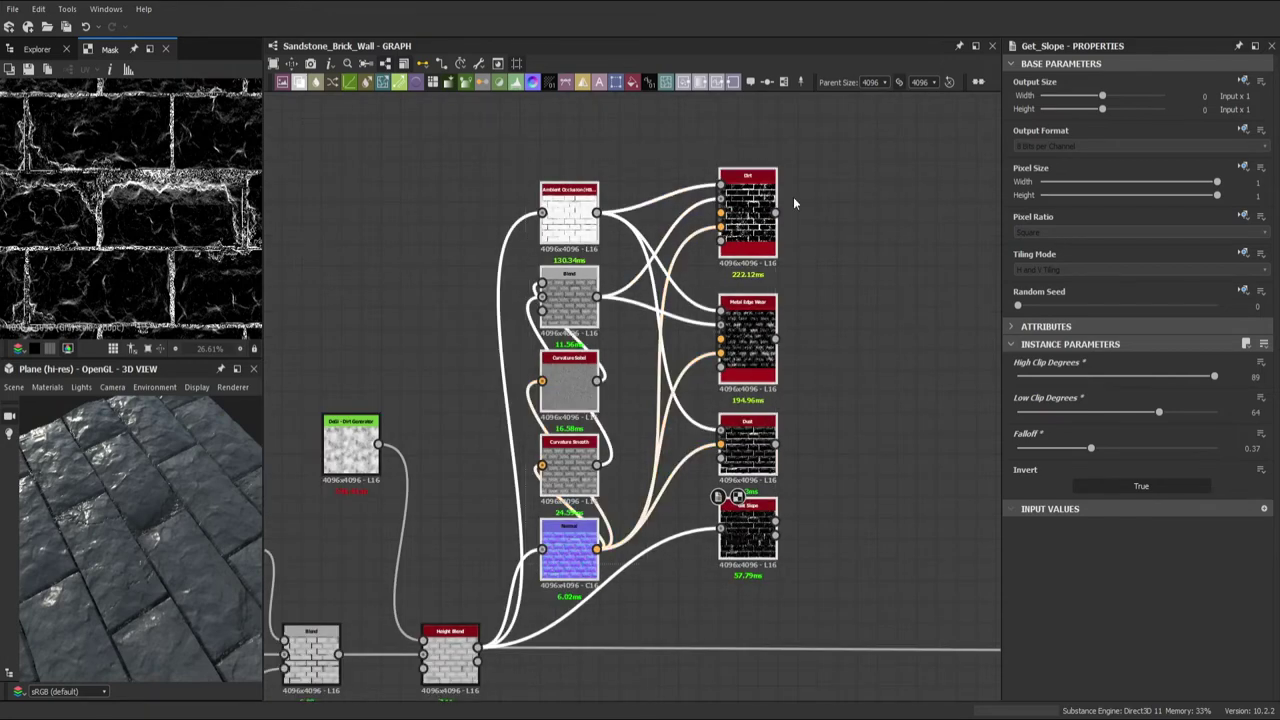
- Wrap the mask nodes in a Masks frame and add a bw_colorVariation node
left_click_drag(845, 195, 547, 577)
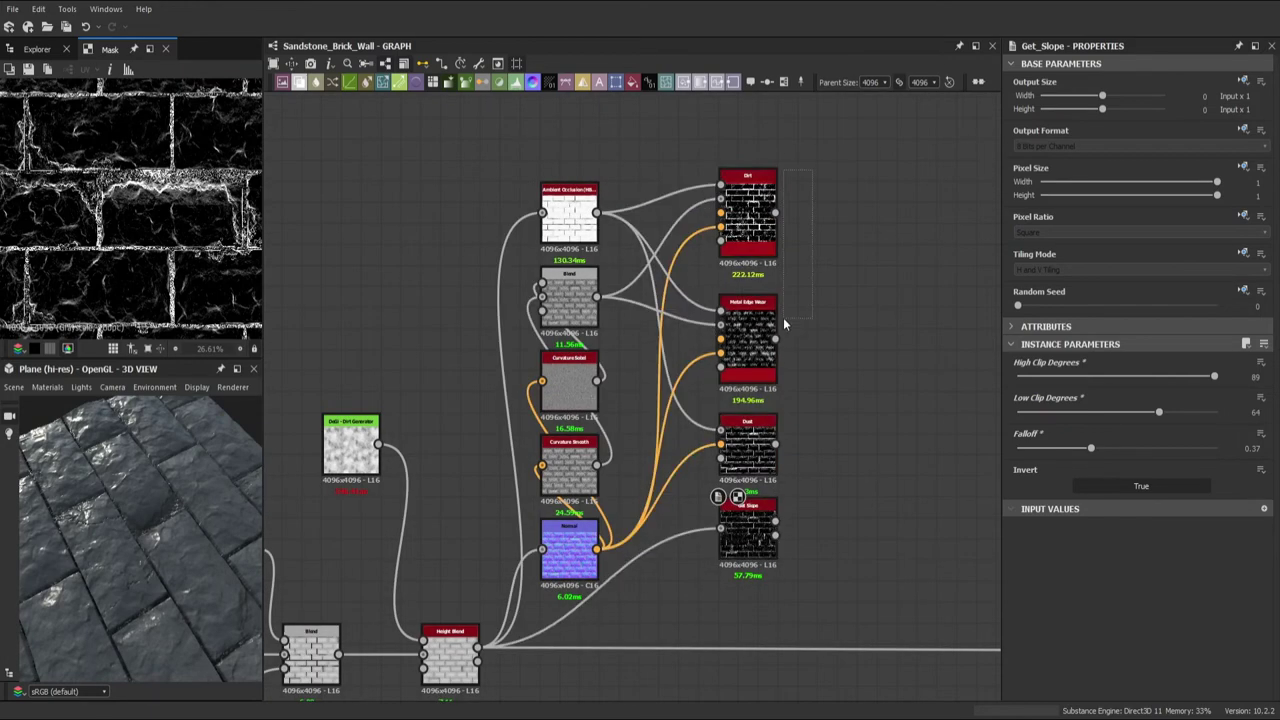
key("ctrl+f")
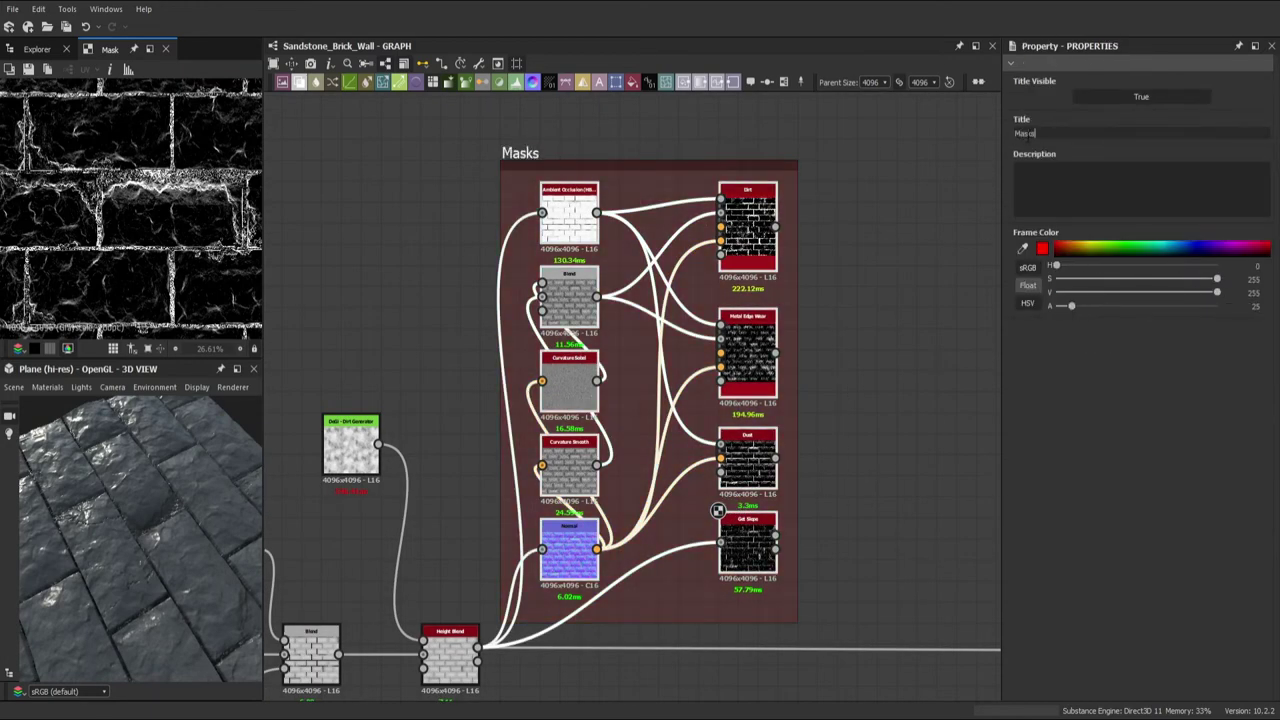
scroll(671, 216, "down", 3)
scroll(663, 206, "up", 2)
key("ctrl+v")
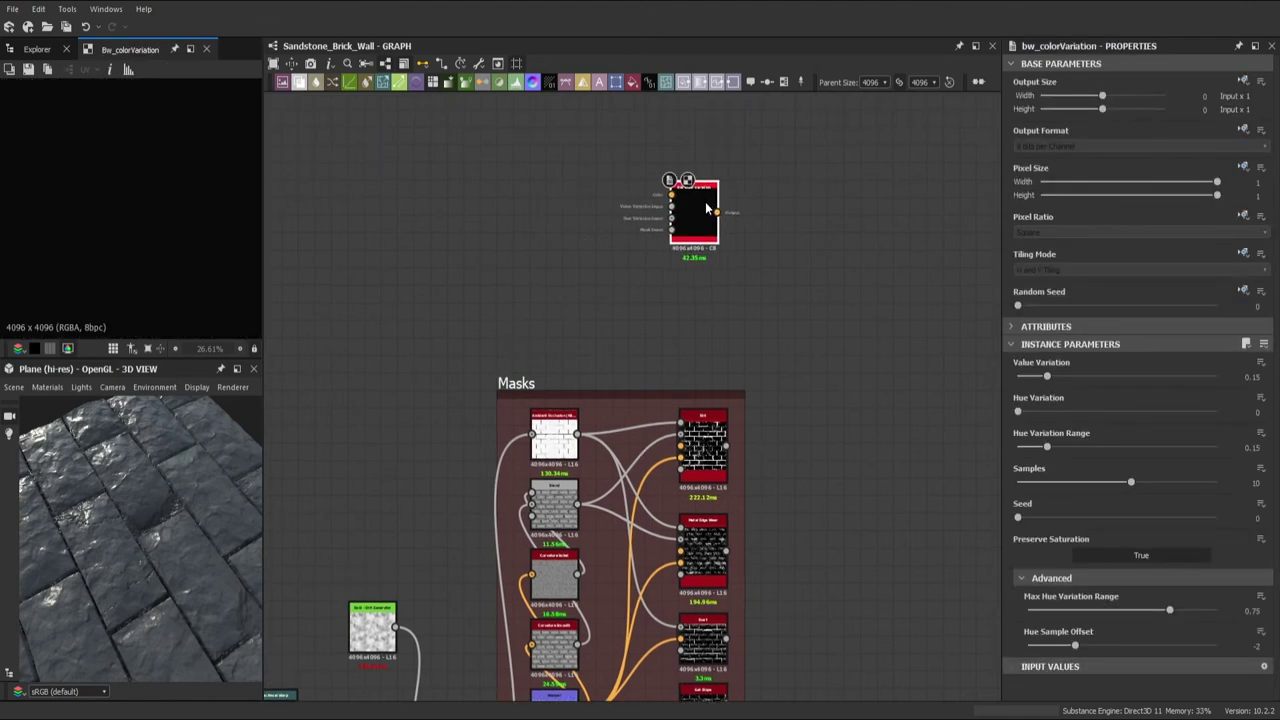
- Feed a Uniform Color (H15 S60 V100) into bw_colorVariation set to 0.075, 0.25, 0.29, 12
key("ctrl+v")
scroll(592, 190, "up", 2)
type("15\t60\t100")
scroll(570, 585, "down", 3)
left_click_drag(576, 566, 716, 158)
left_click(731, 162)
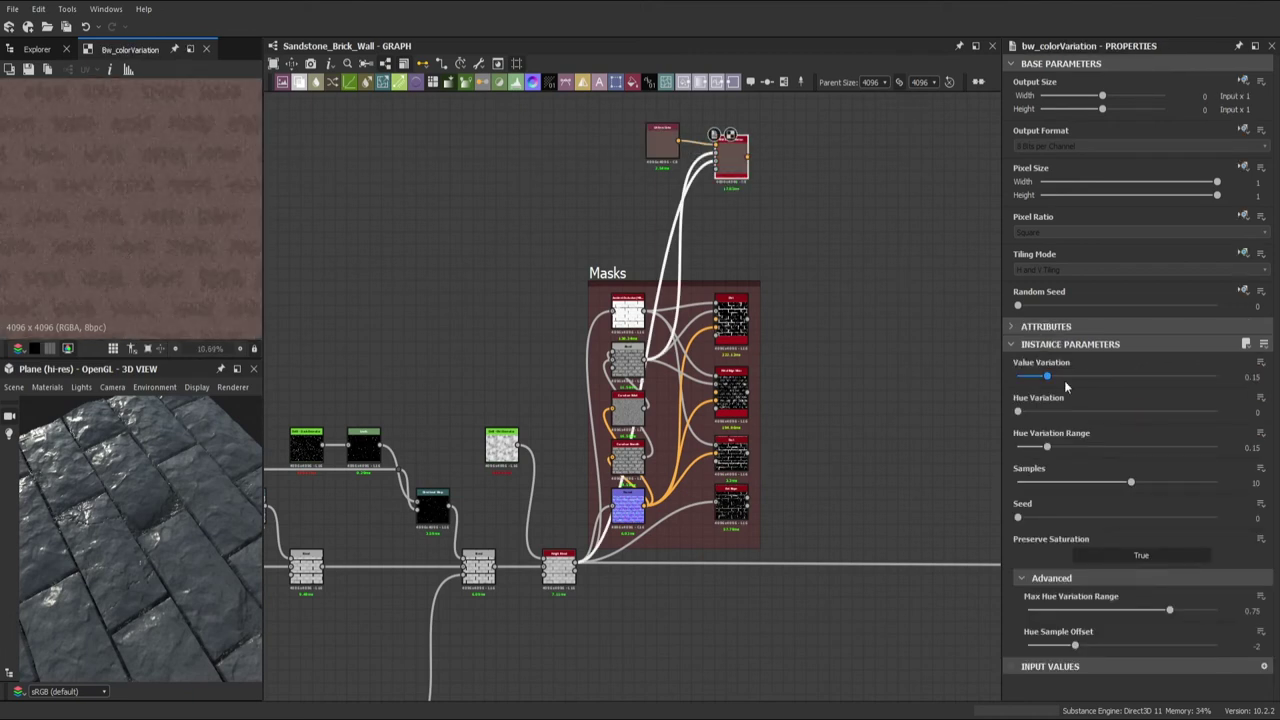
left_click(1250, 377)
type("0.075\t0.25\t.29\t12")
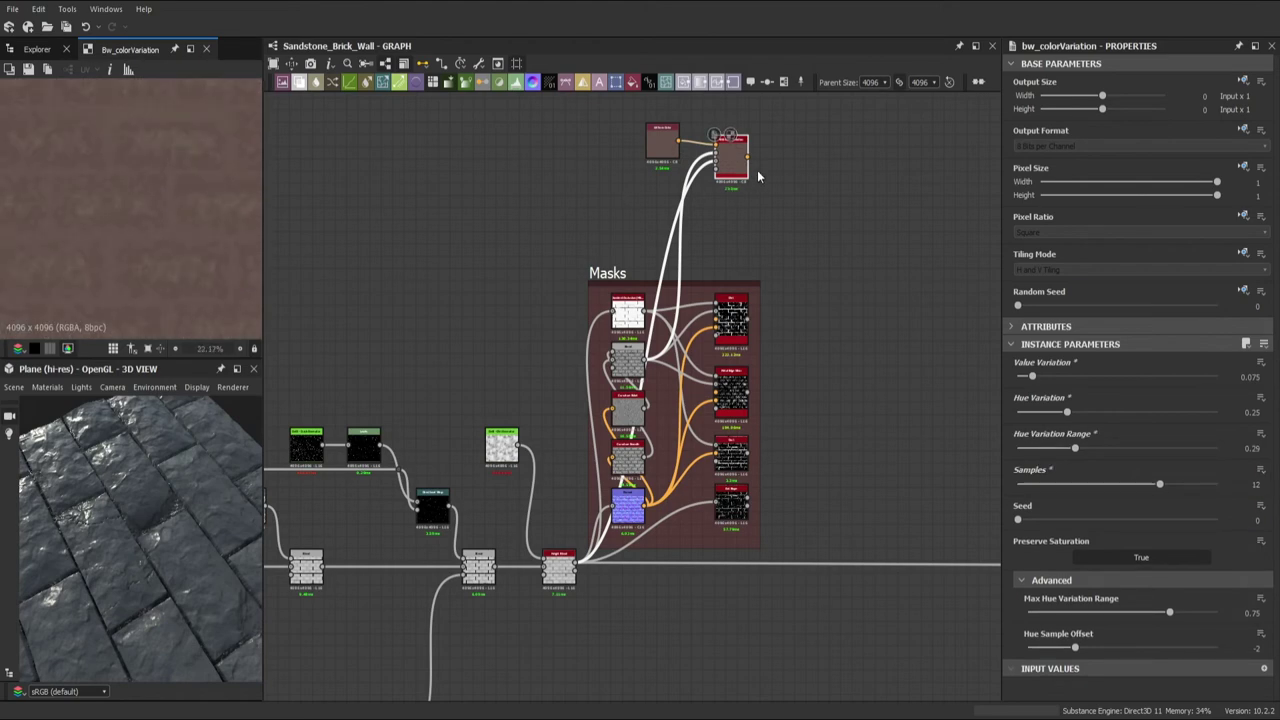
- Add a Blend at 0.025 opacity after the colour variation, masked from the Masks frame
middle_click_drag(758, 176, 730, 244)
left_click_drag(1217, 358, 1040, 360)
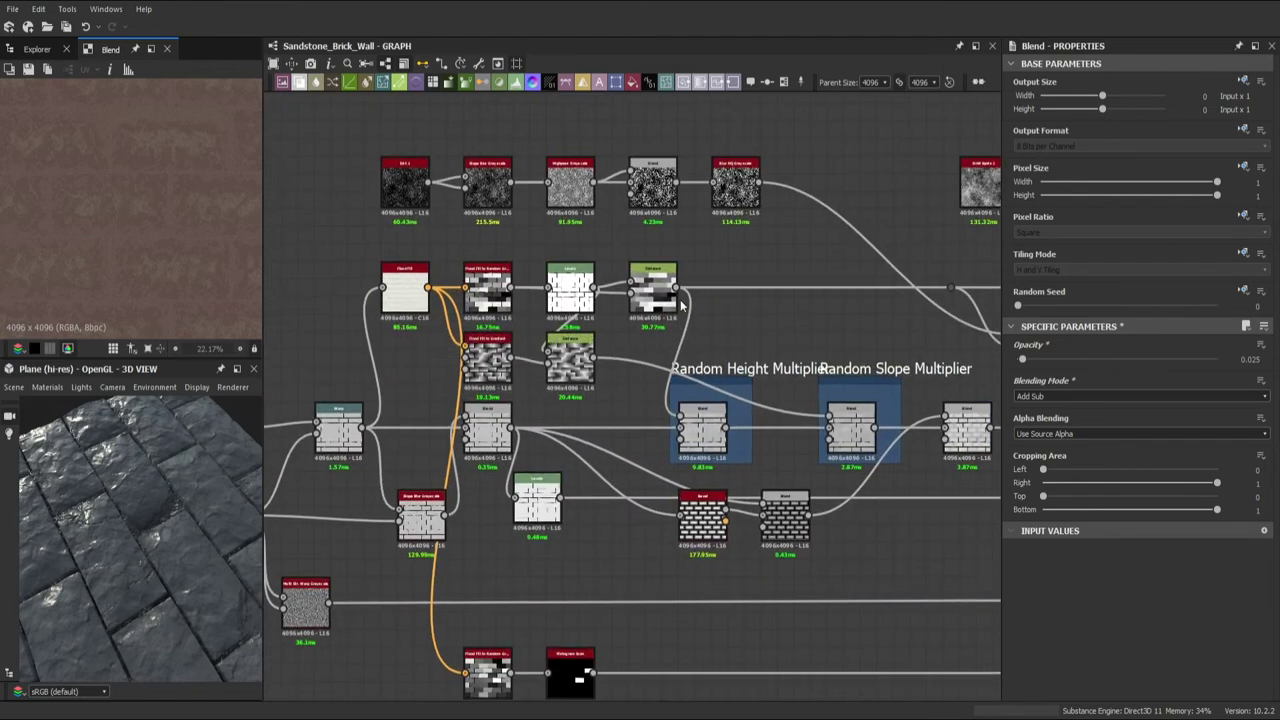
mouse_move(678, 290)
left_mouse_down()
mouse_move(826, 245)
mouse_move(845, 170)
mouse_move(883, 175)
left_mouse_up()
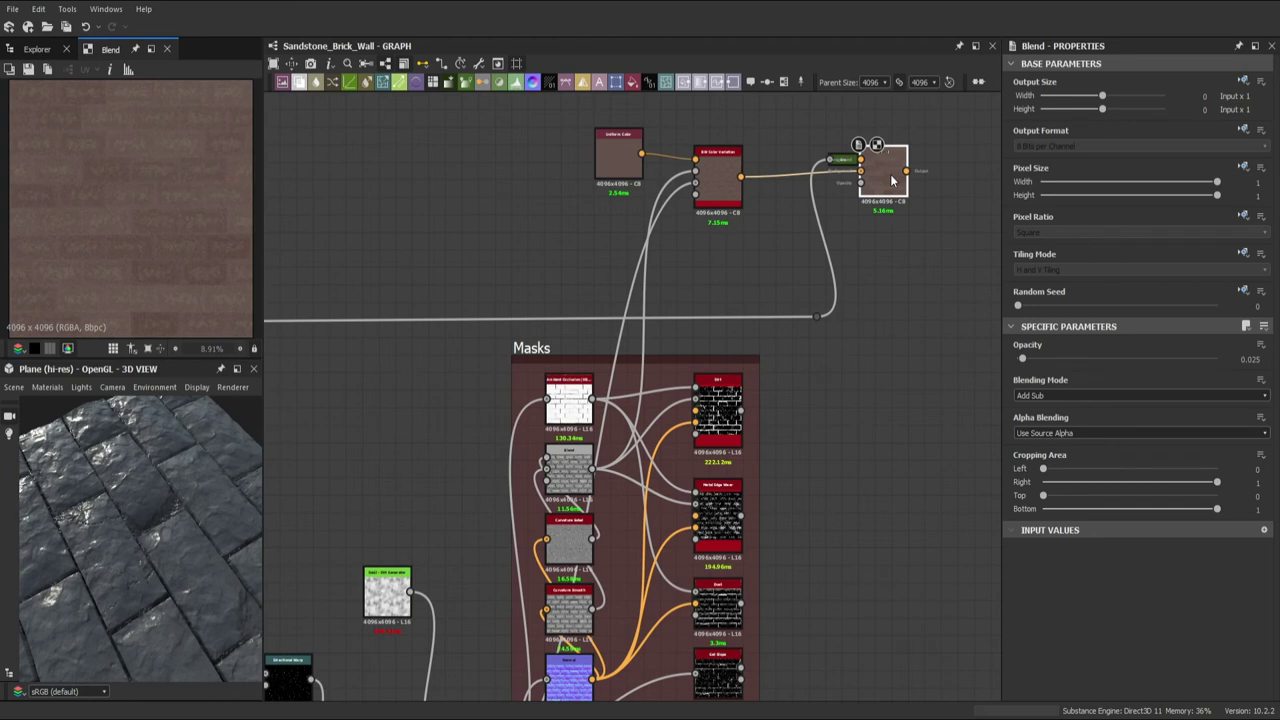
left_click(1141, 358)
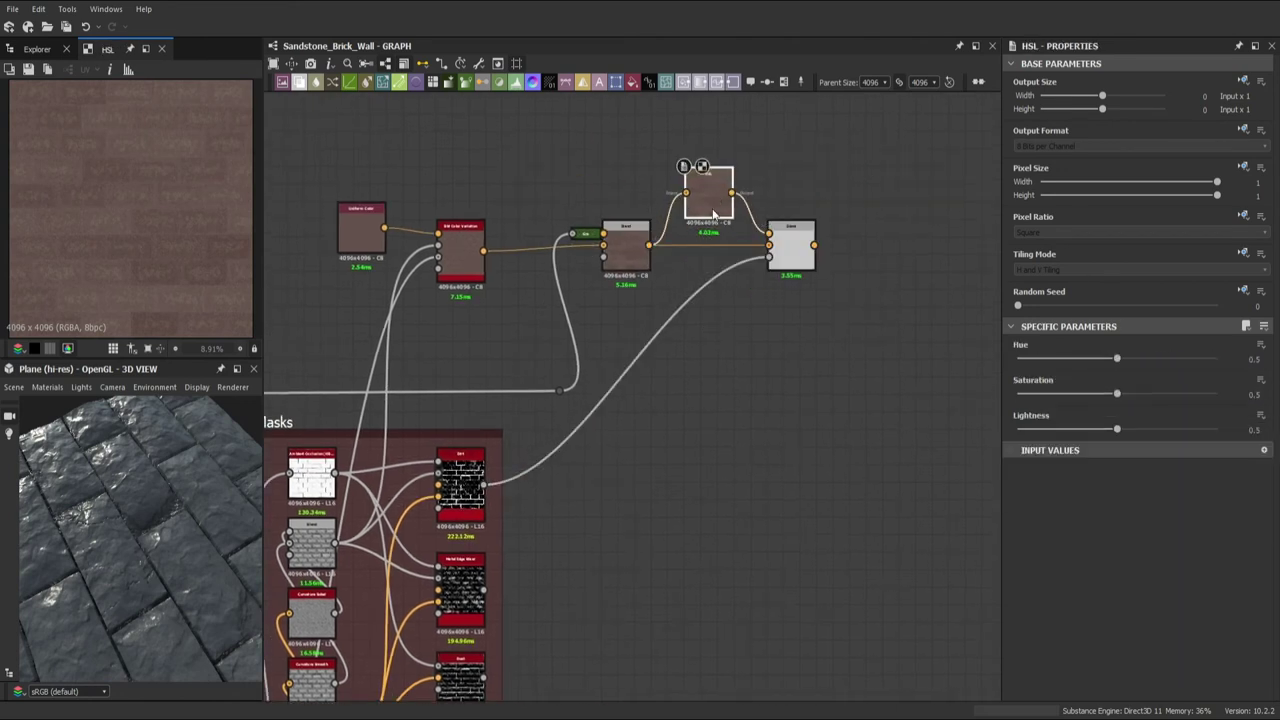
left_click(791, 248)
- Duplicate the blend with an HSL node between them, then add a grunge_map_015 node
key("ctrl+d")
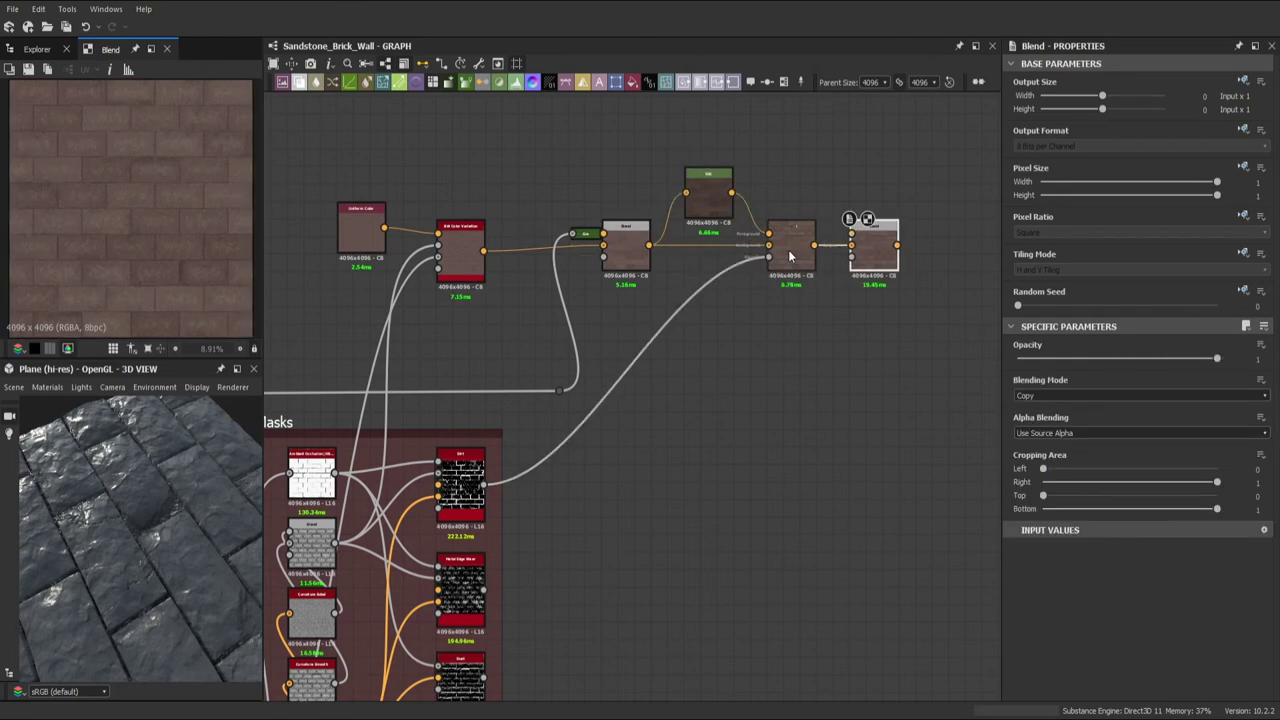
left_click_drag(873, 240, 940, 240)
key("ctrl+v")
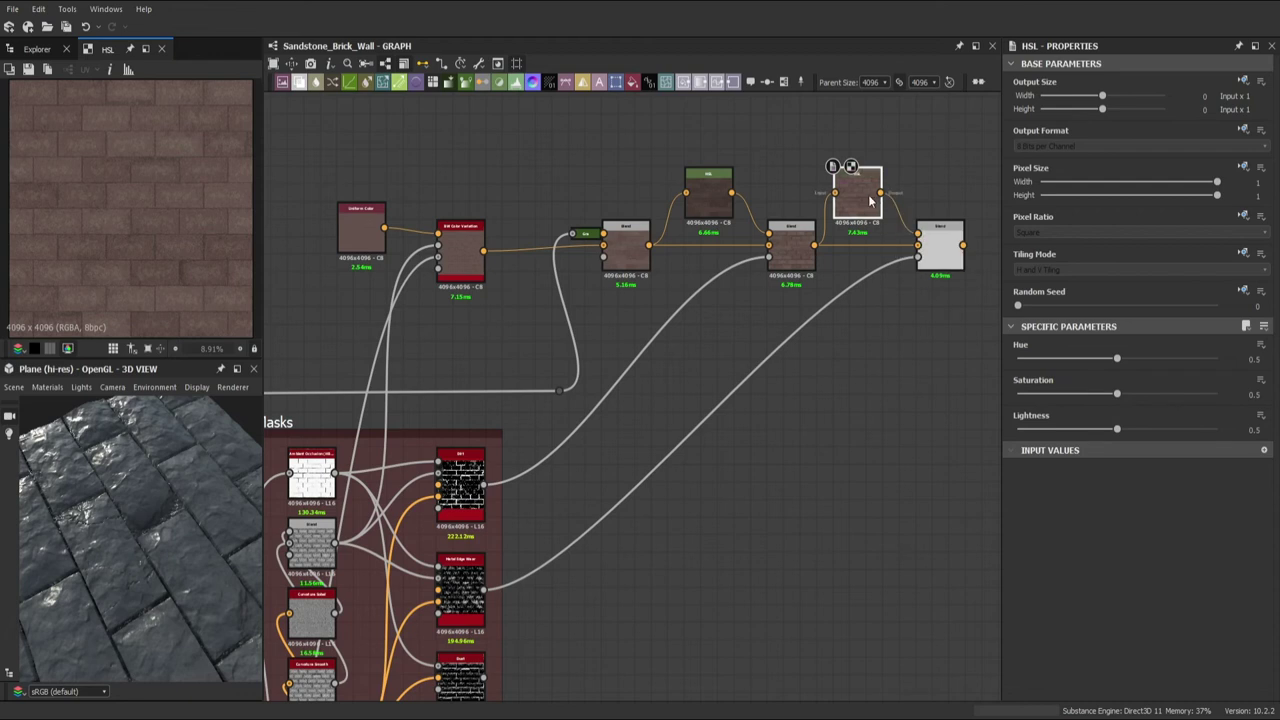
left_click(922, 257)
middle_click_drag(922, 257, 758, 297)
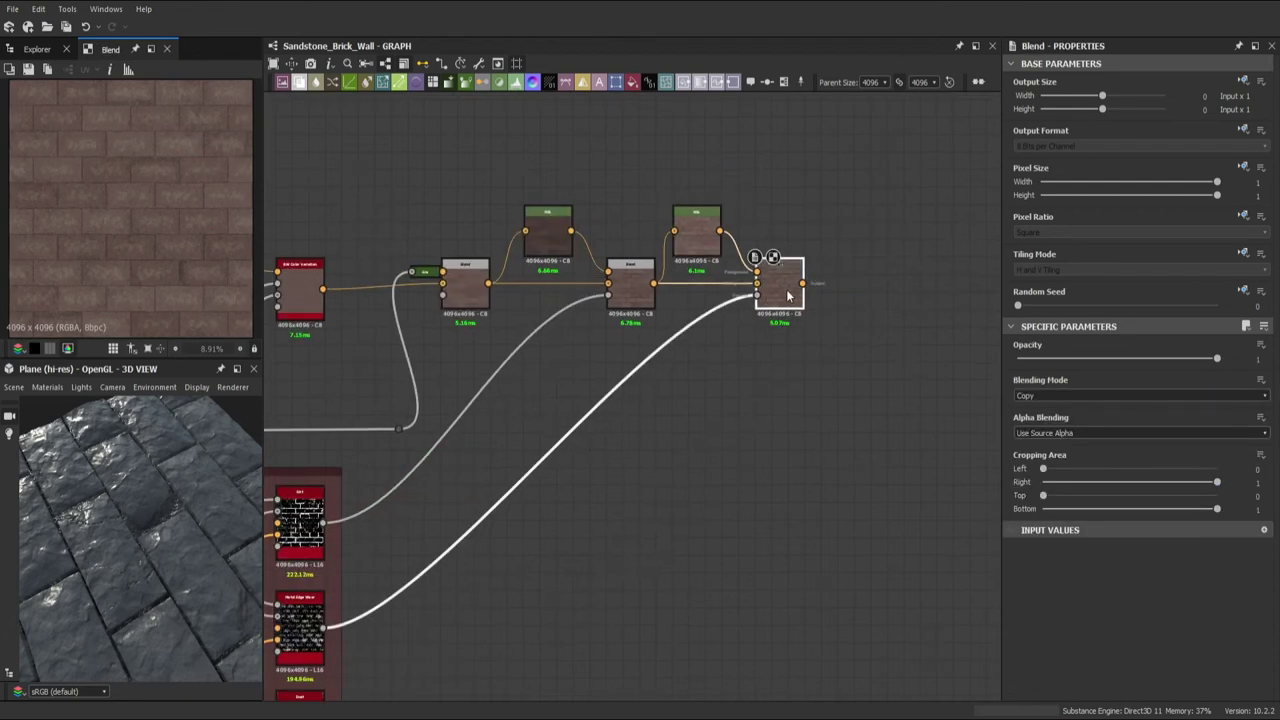
middle_click_drag(787, 295, 750, 344)
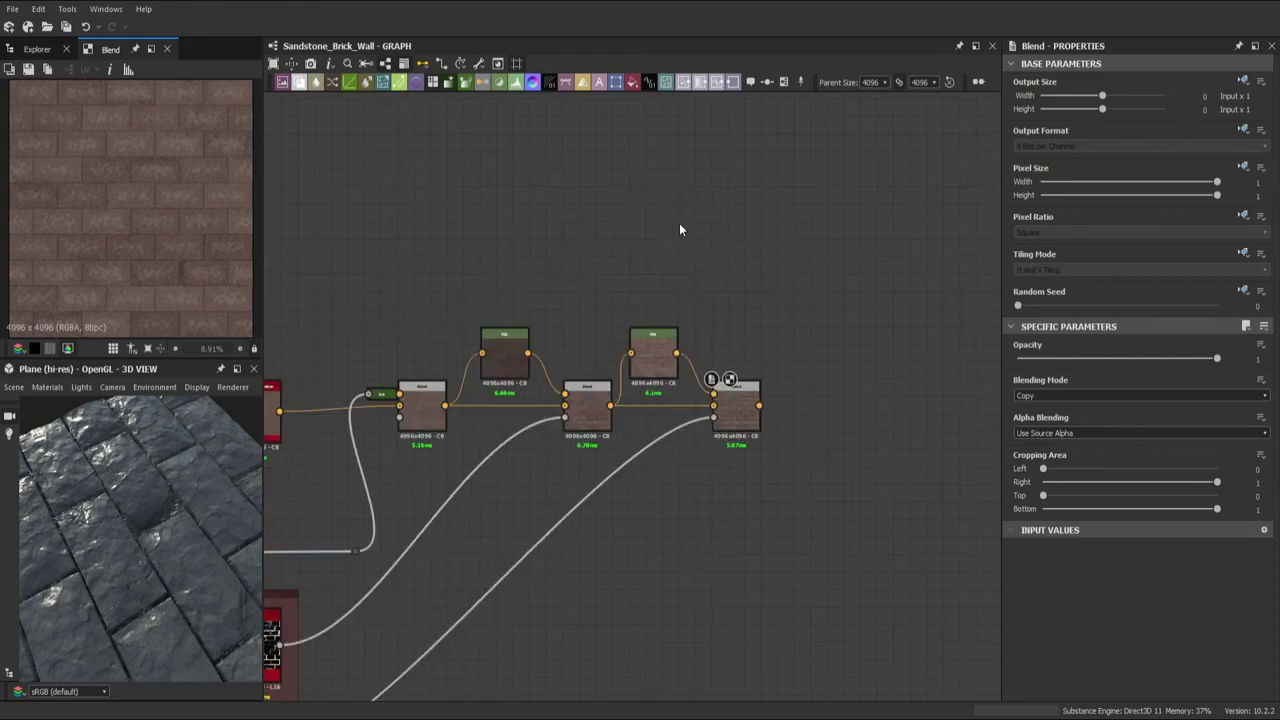
key("ctrl+v")
key("ctrl+v")
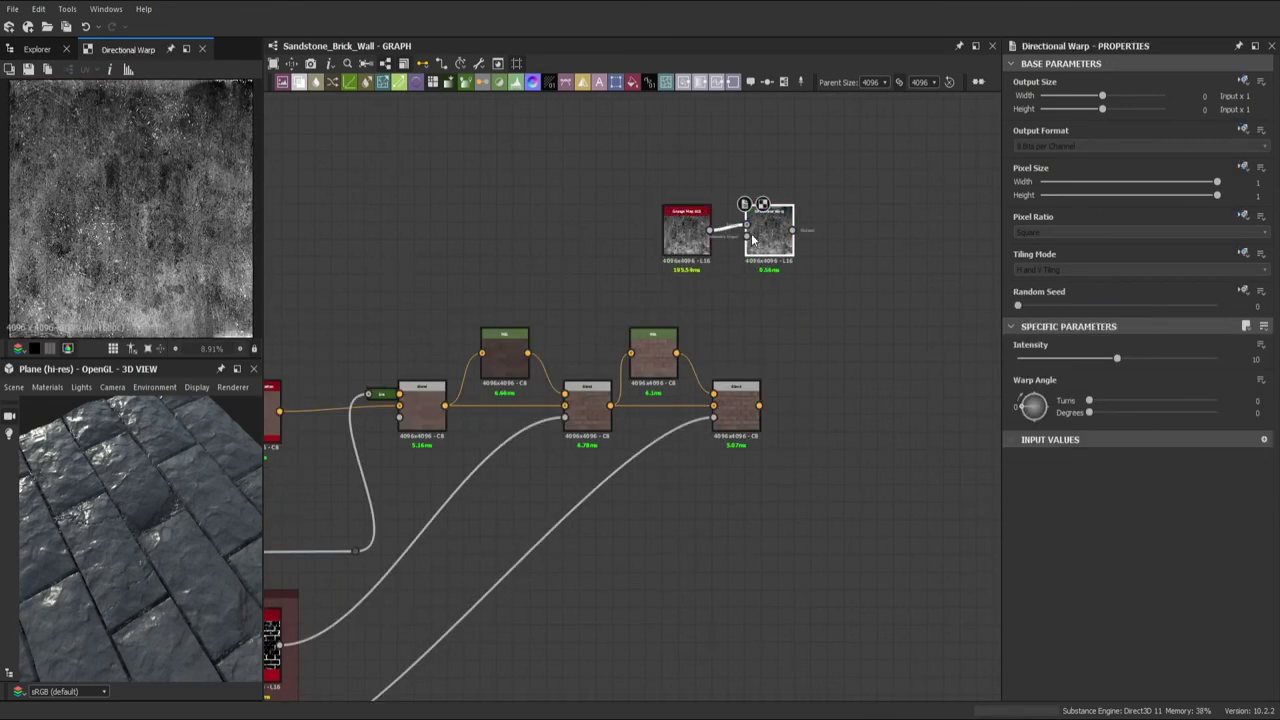
- Add a Blend at 0.25 after the directionally warped grunge
scroll(818, 389, "down", 3)
middle_click_drag(862, 142, 806, 198)
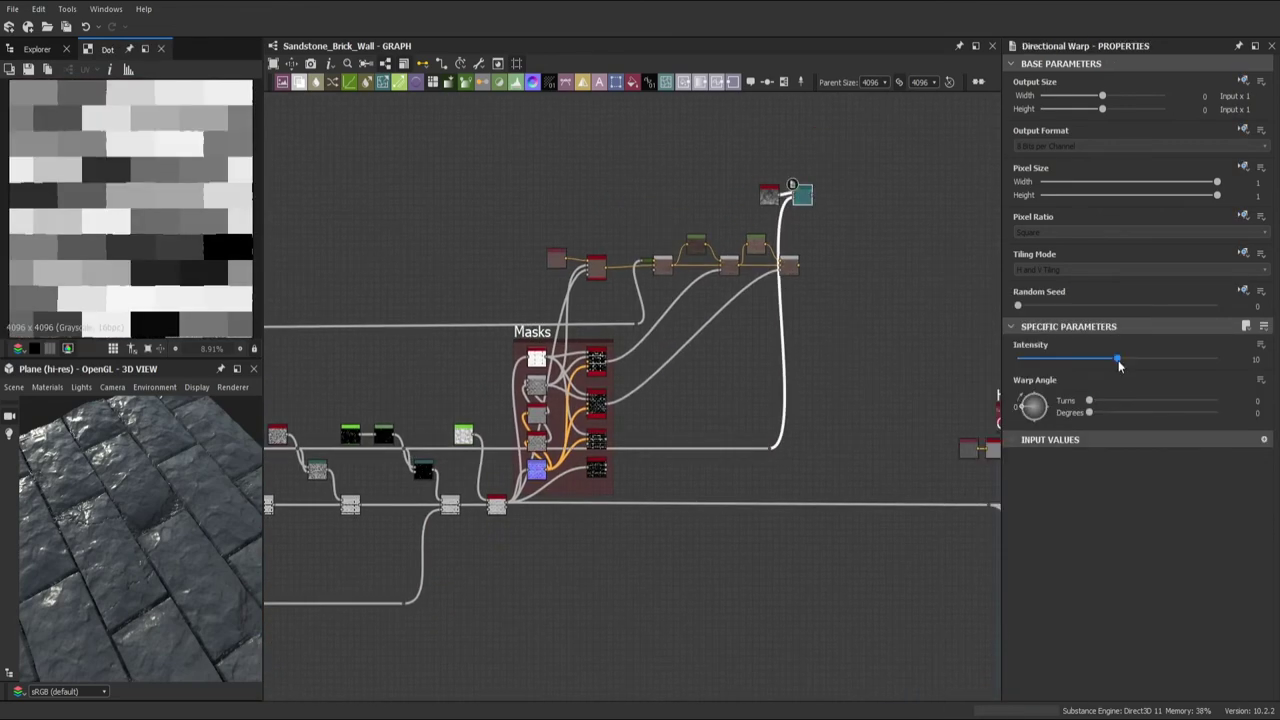
key("ctrl+v")
scroll(777, 200, "up", 3)
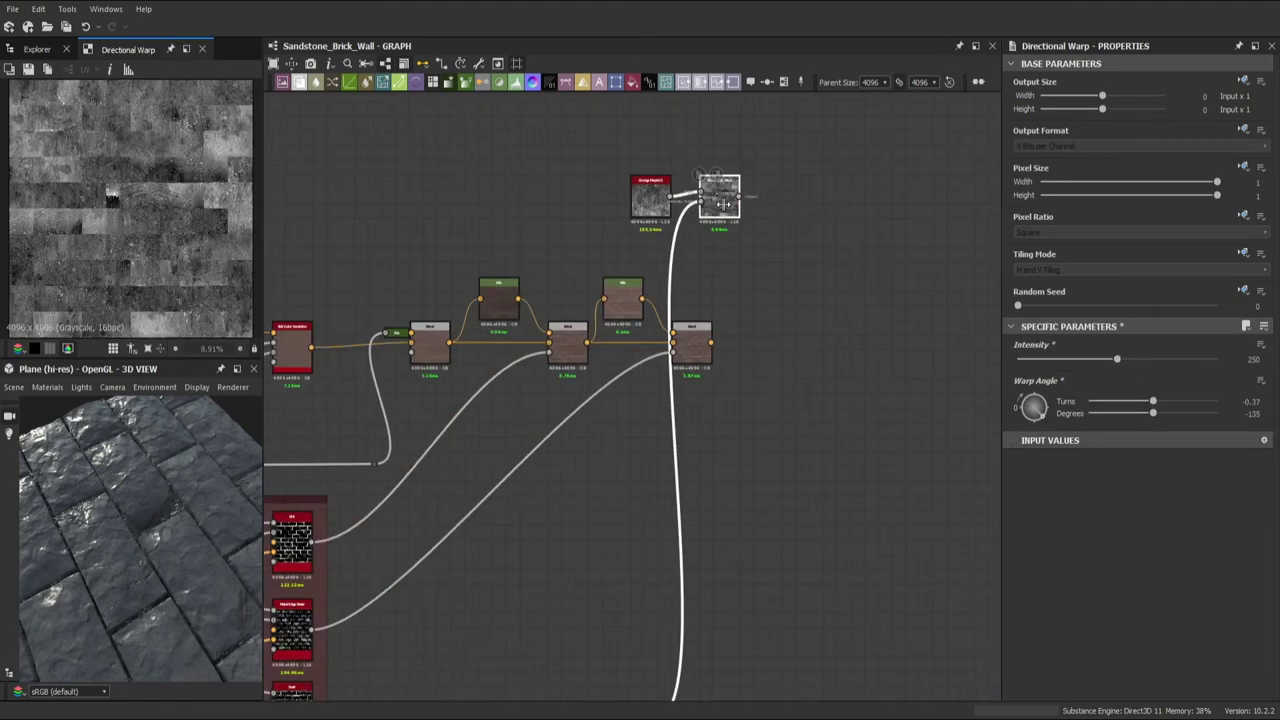
scroll(777, 200, "up", 2)
left_click_drag(1043, 449, 1051, 360)
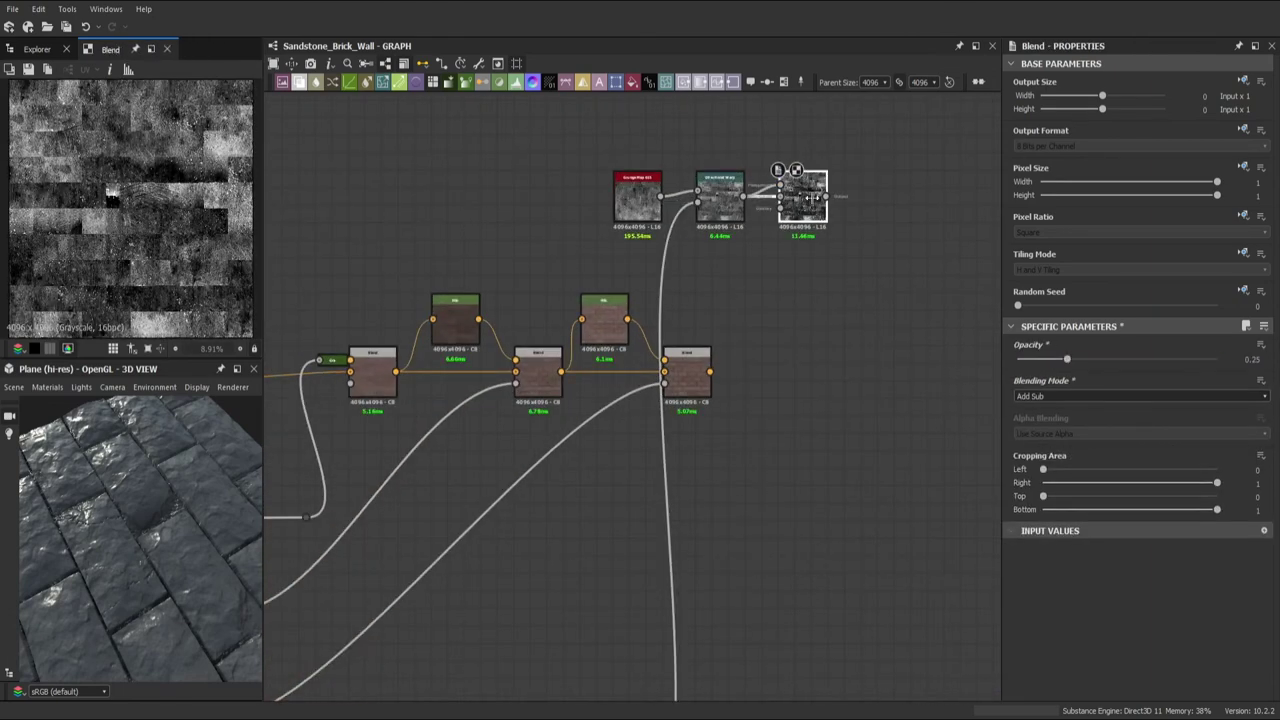
- Add a final Blend fed by the colour chain and grunge, with an HSL node inserted between
key("ctrl+v")
left_click_drag(826, 195, 862, 384)
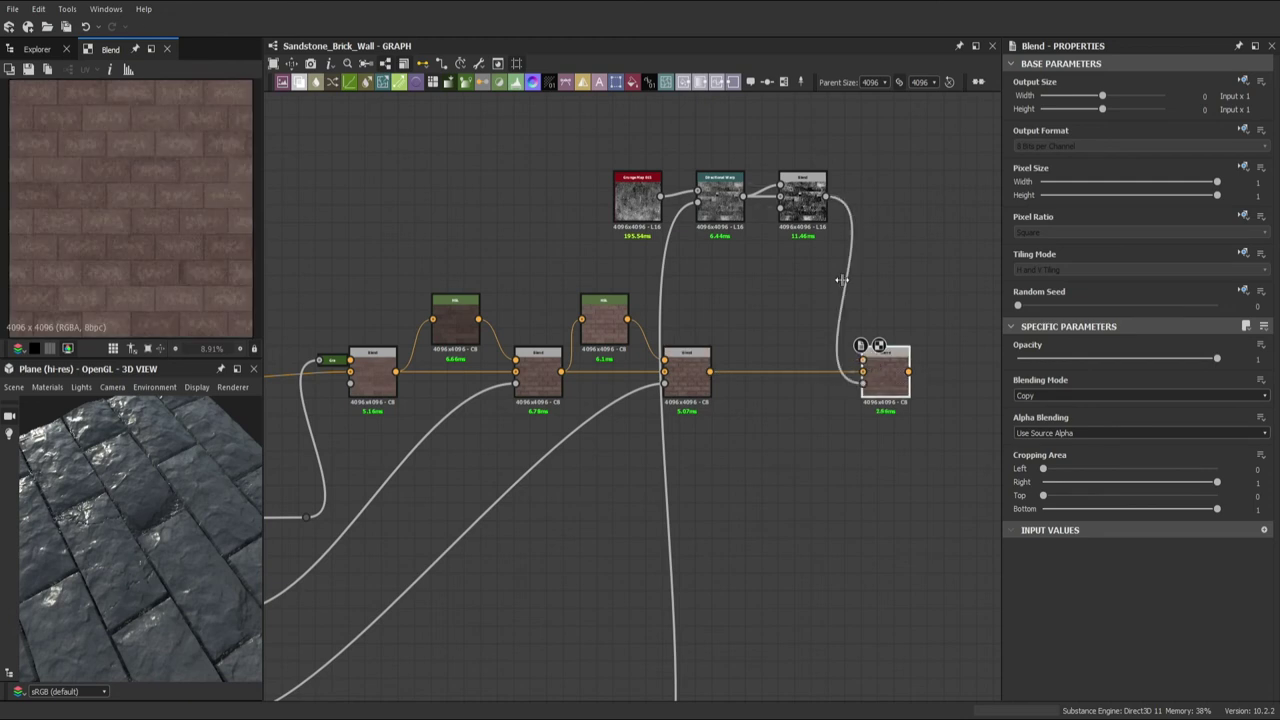
key("ctrl+v")
left_click_drag(768, 320, 790, 320)
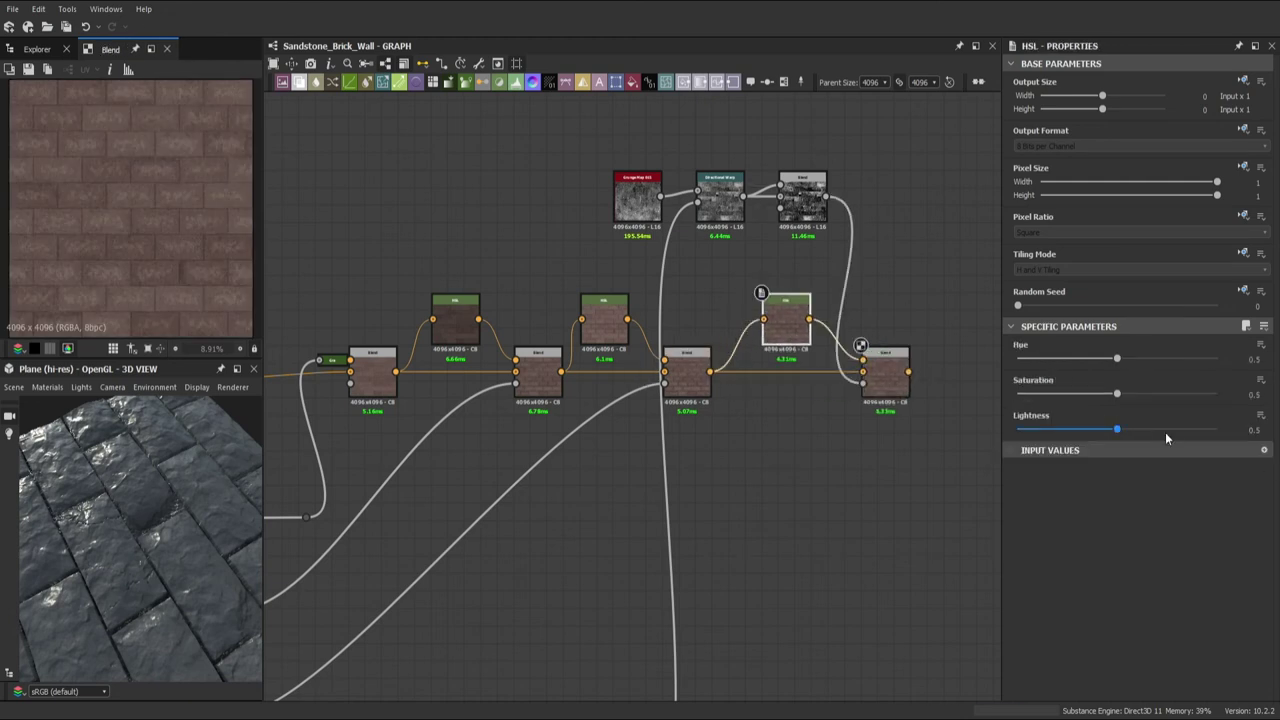
left_click(890, 380)
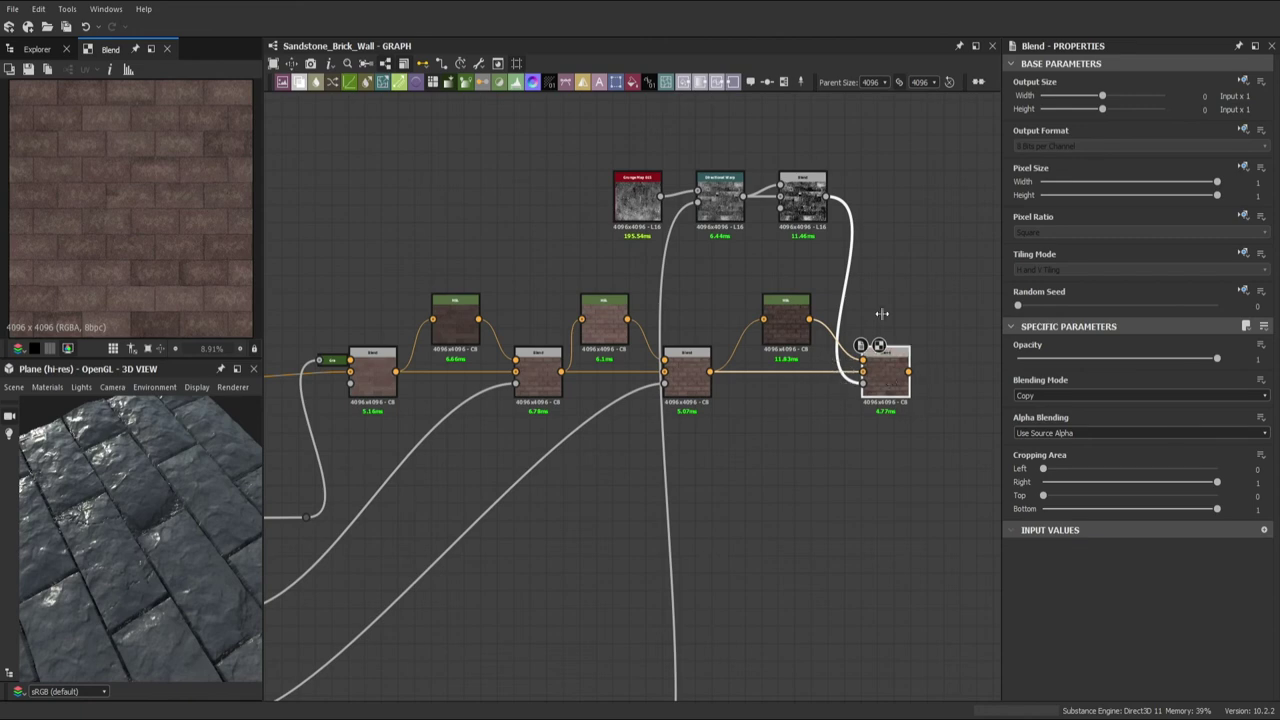
scroll(882, 314, "down", 2)
double_click(737, 277)
left_click(823, 317)
scroll(497, 563, "down", 2)
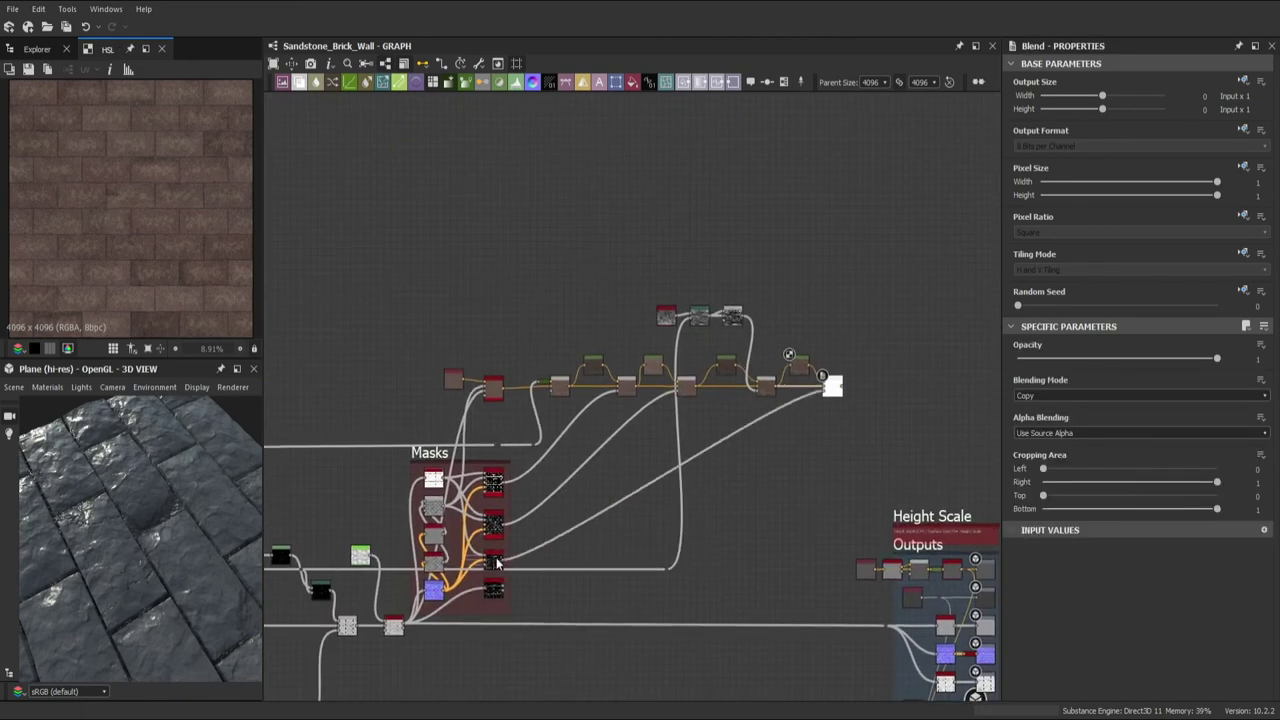
- Set the final Blend to 0.2 opacity and confirm a brown Color Match target
scroll(840, 382, "up", 3)
double_click(830, 385)
scroll(786, 391, "up", 3)
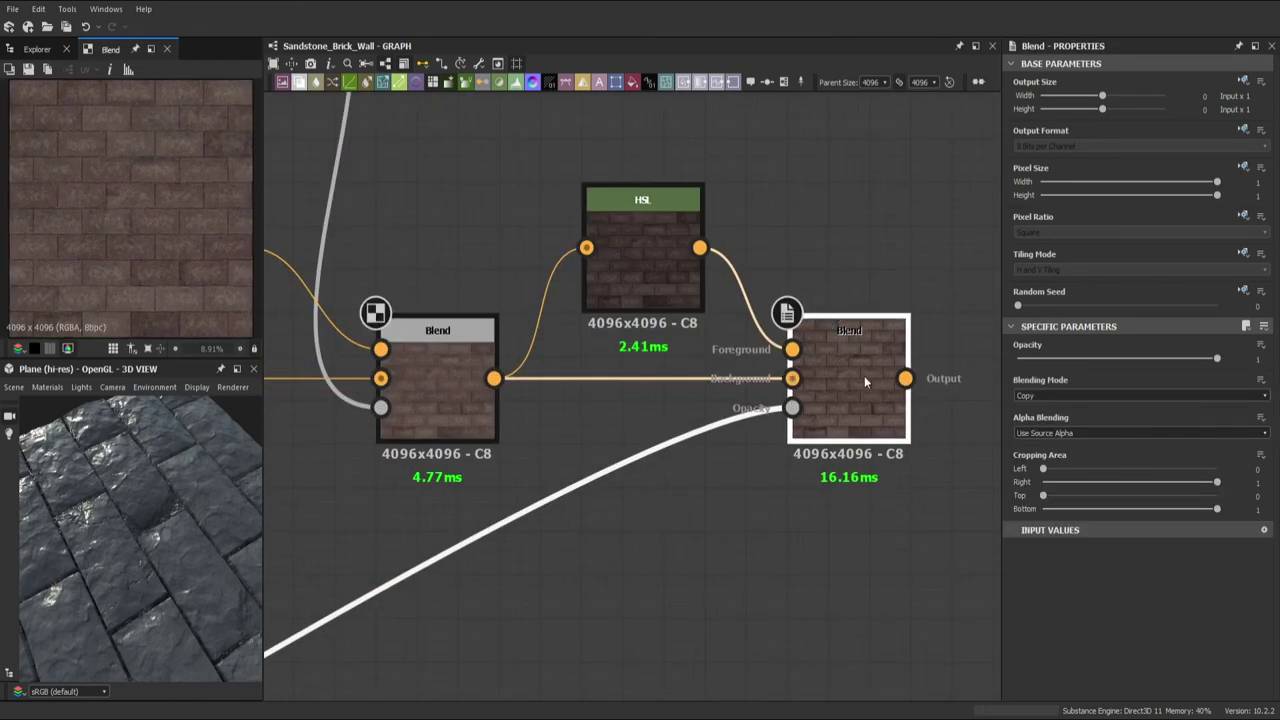
scroll(777, 329, "down", 2)
scroll(558, 345, "down", 3)
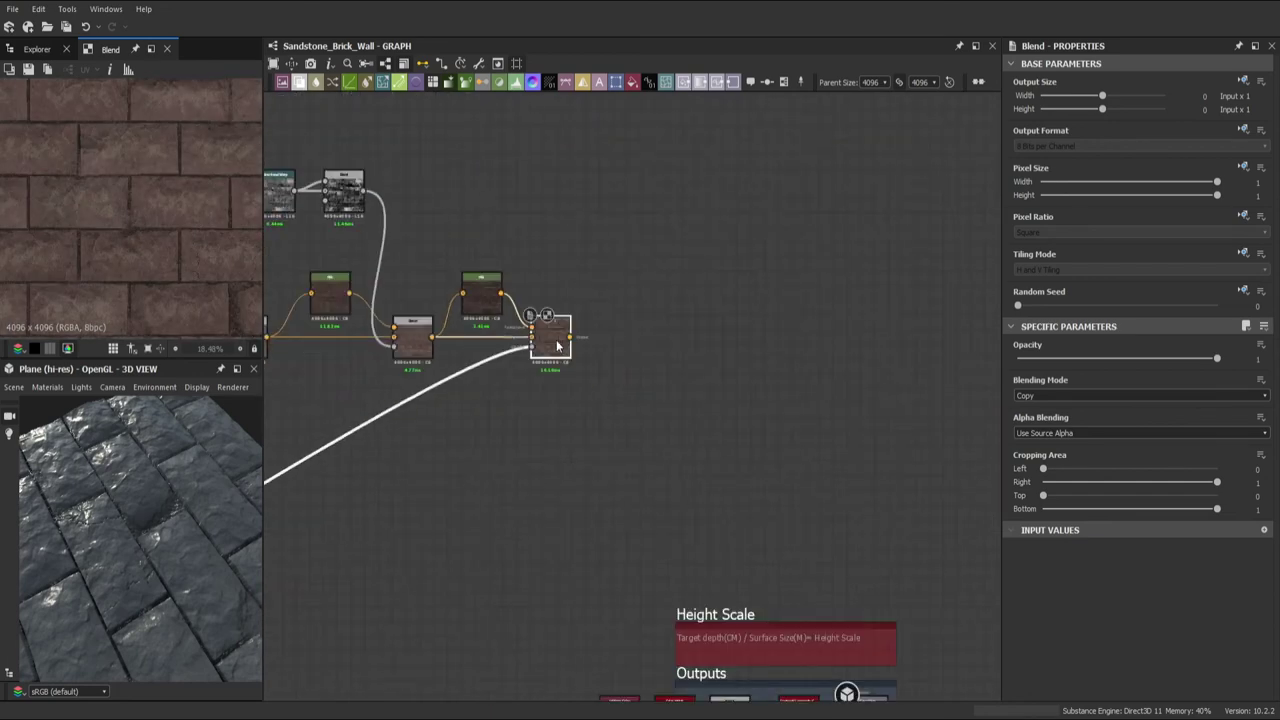
scroll(640, 440, "down", 3)
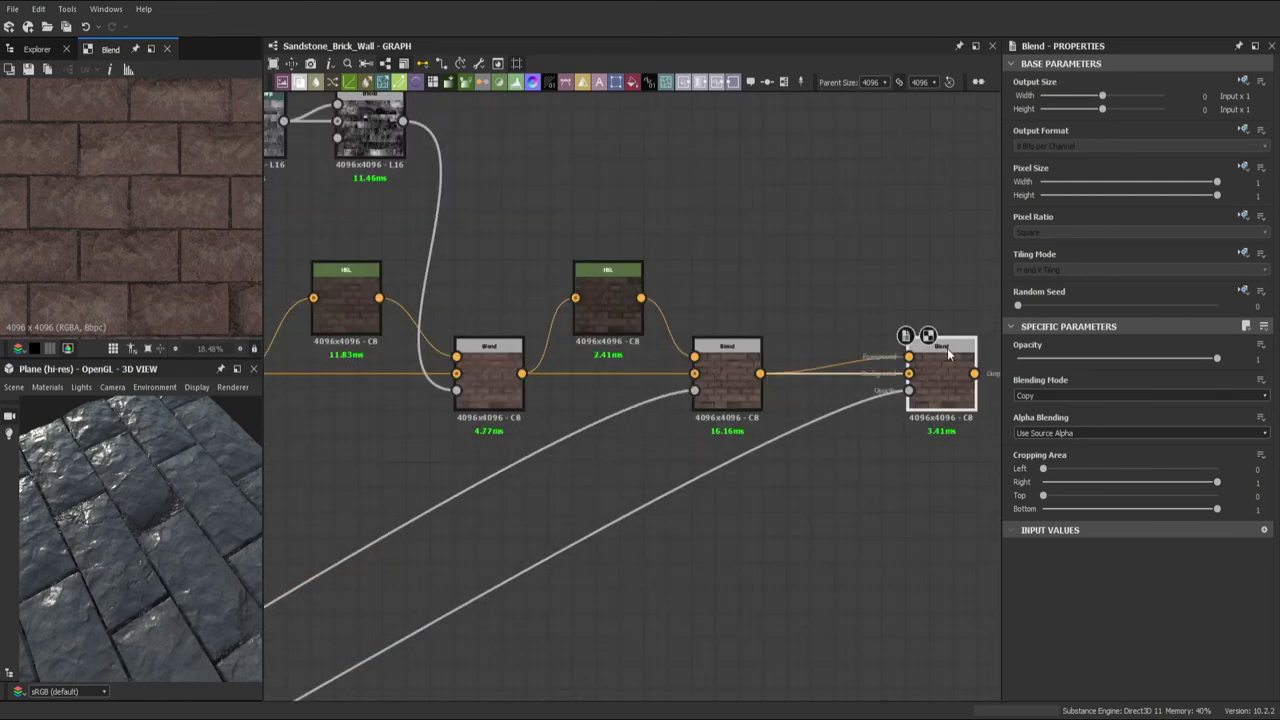
left_click_drag(1095, 358, 1057, 358)
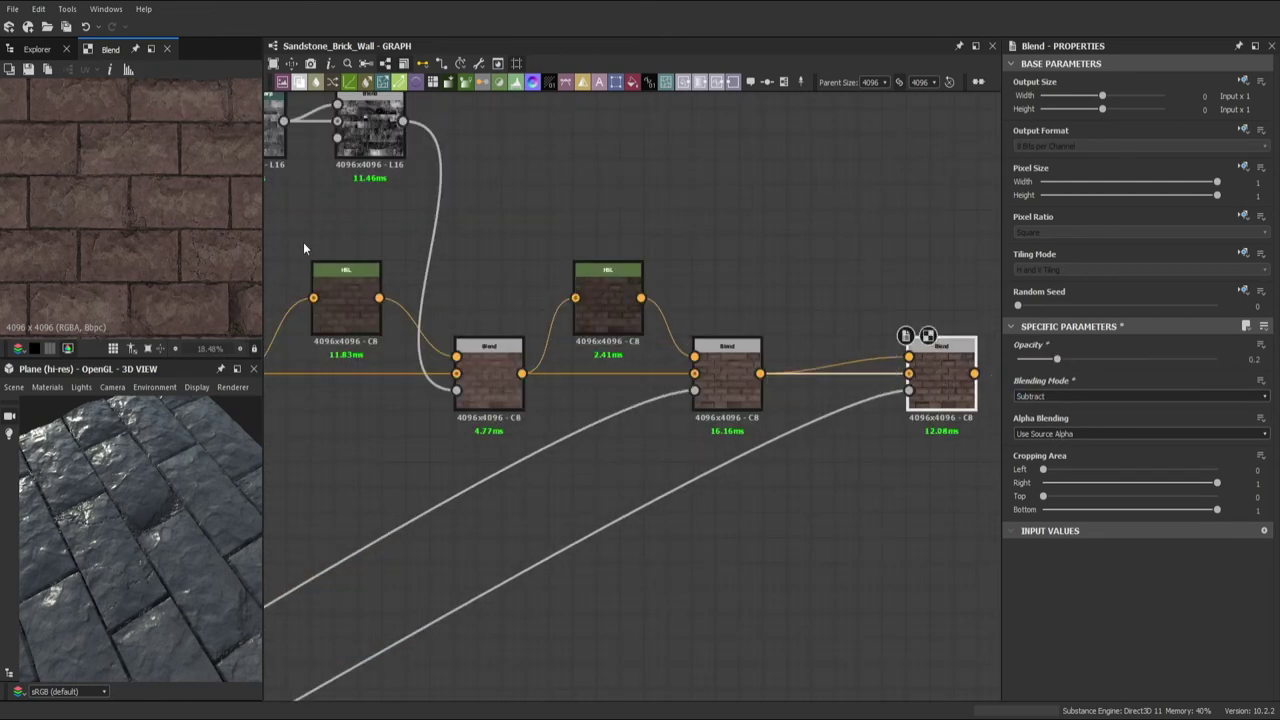
key("f")
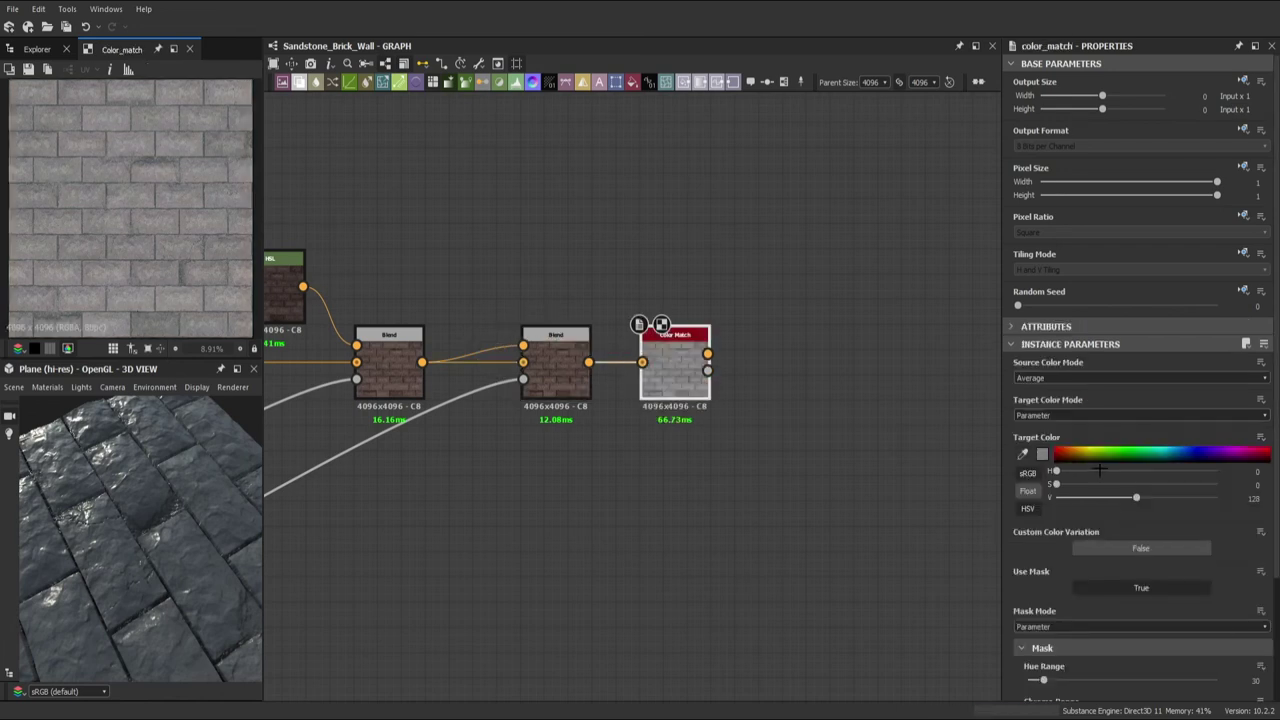
key("Return")
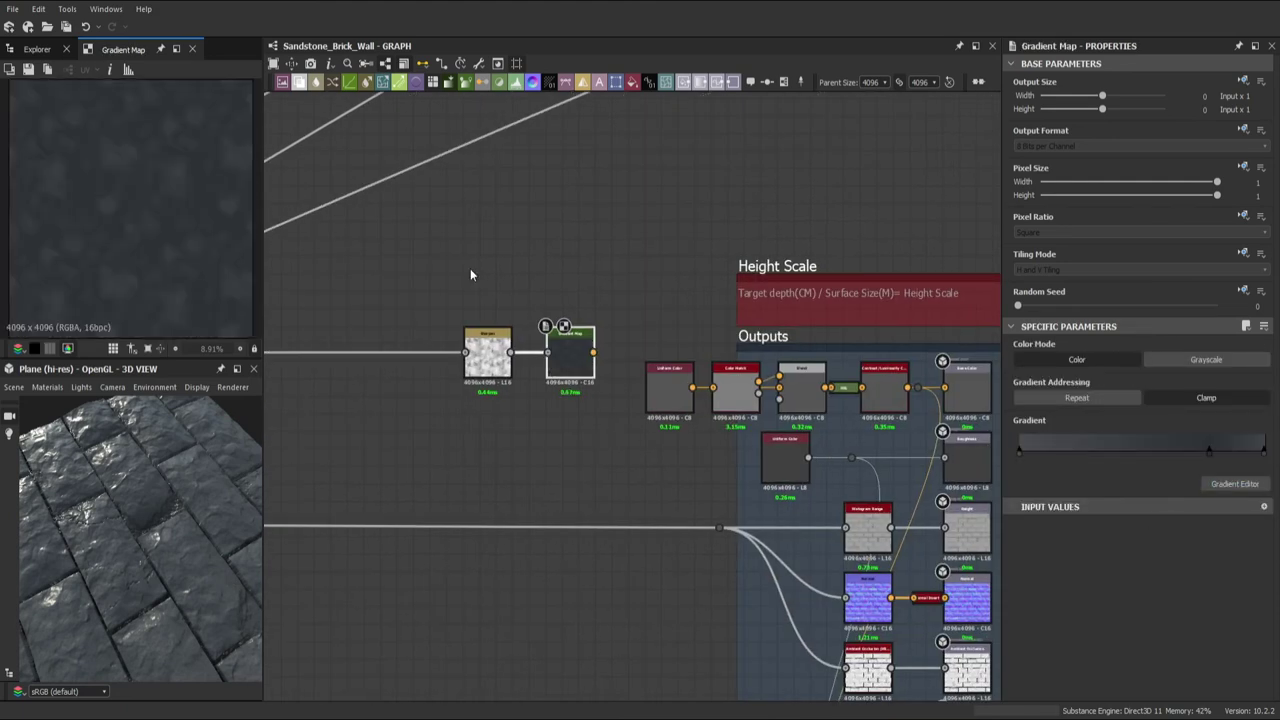
- Set the HSL after Sharpen to Lightness 0.6, Saturation 0.3 and link it to the chain's end
scroll(471, 271, "up", 1)
middle_click_drag(560, 352, 555, 290)
scroll(551, 290, "up", 1)
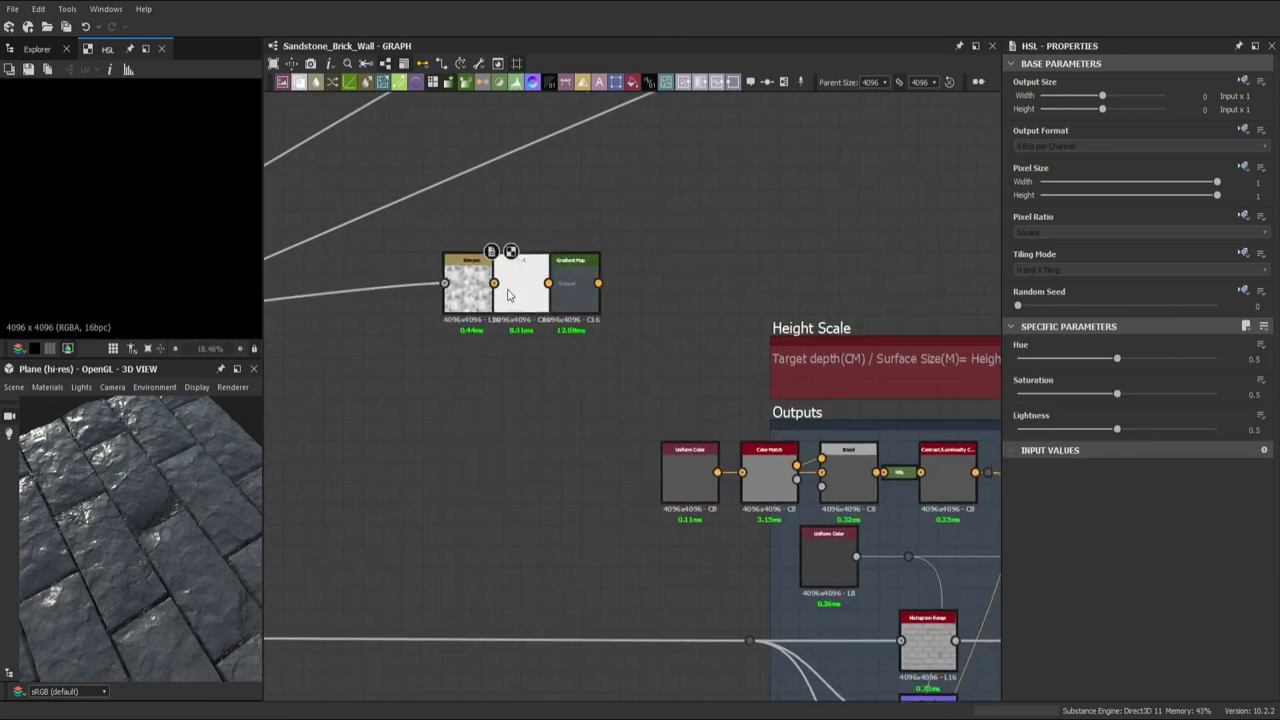
mouse_move(1117, 429)
left_mouse_down()
mouse_move(1137, 429)
mouse_move(1077, 394)
left_mouse_up()
scroll(660, 313, "down", 3)
left_click_drag(660, 313, 642, 322)
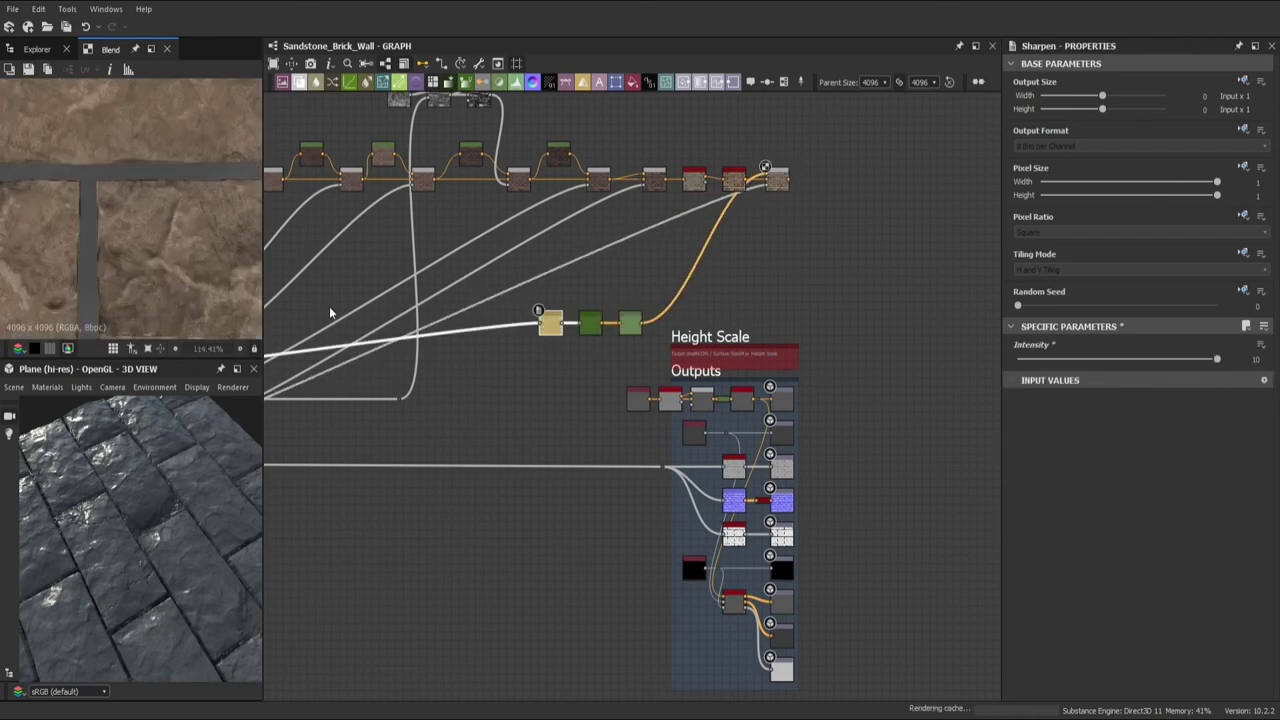
- Preview the Gradient Map and last Blend outputs, then select the Gradient (Dynamic) node
double_click(590, 322)
scroll(580, 330, "down", 3)
scroll(565, 562, "up", 4)
double_click(871, 106)
mouse_move(798, 205)
middle_mouse_down()
mouse_move(654, 320)
mouse_move(594, 408)
middle_mouse_up()
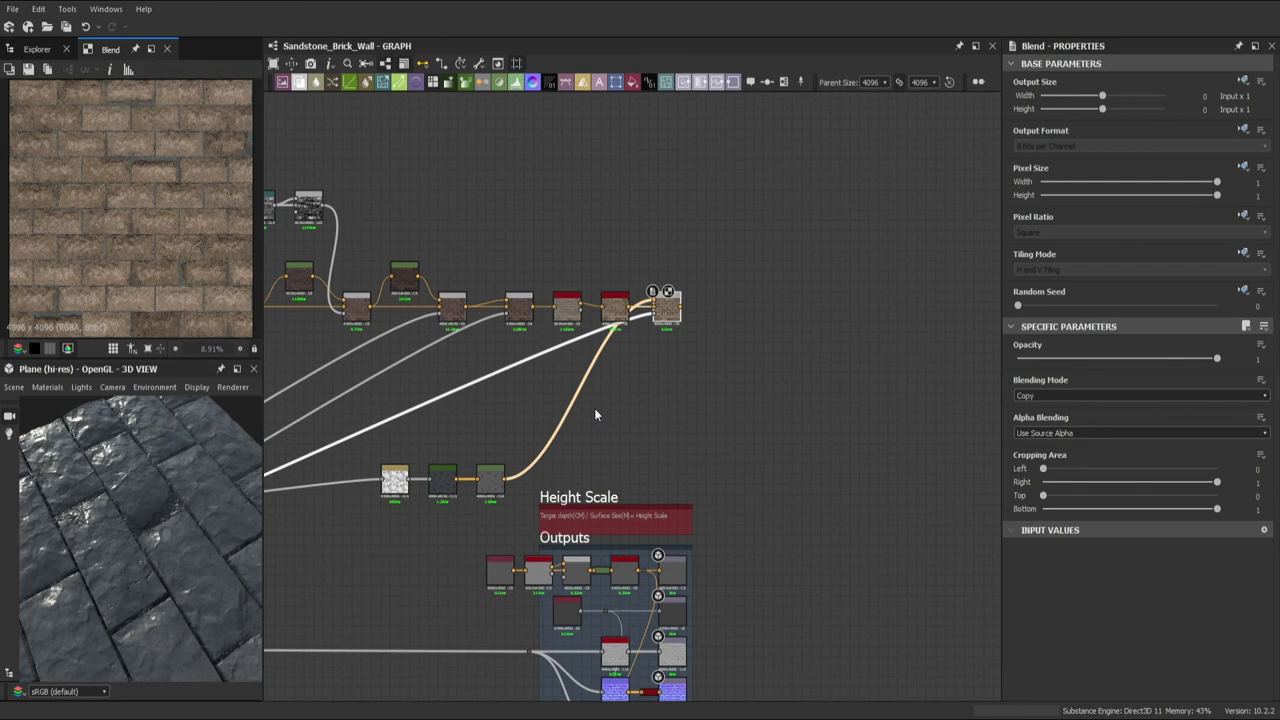
scroll(594, 408, "down", 3)
mouse_move(594, 408)
middle_mouse_down()
mouse_move(788, 411)
mouse_move(531, 461)
mouse_move(603, 289)
middle_mouse_up()
scroll(531, 461, "up", 1)
scroll(603, 289, "up", 2)
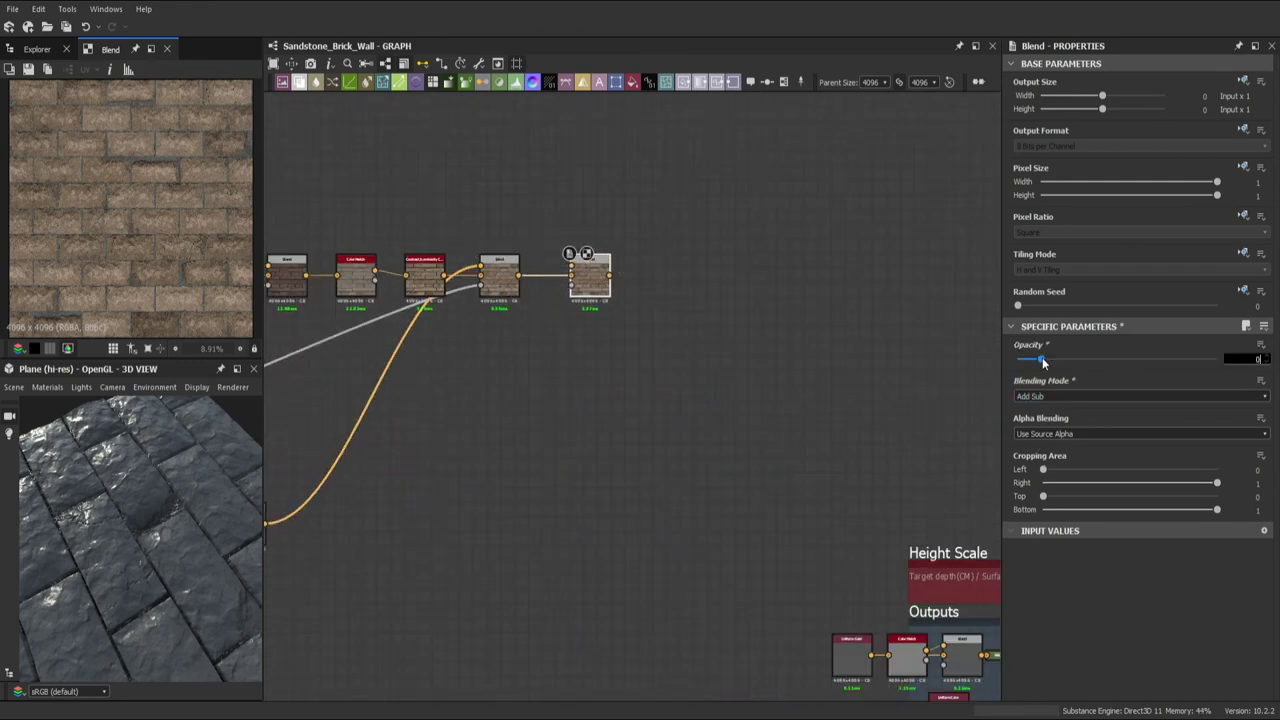
scroll(600, 350, "down", 3)
scroll(670, 260, "up", 3)
left_click(686, 271)
scroll(645, 297, "down", 2)
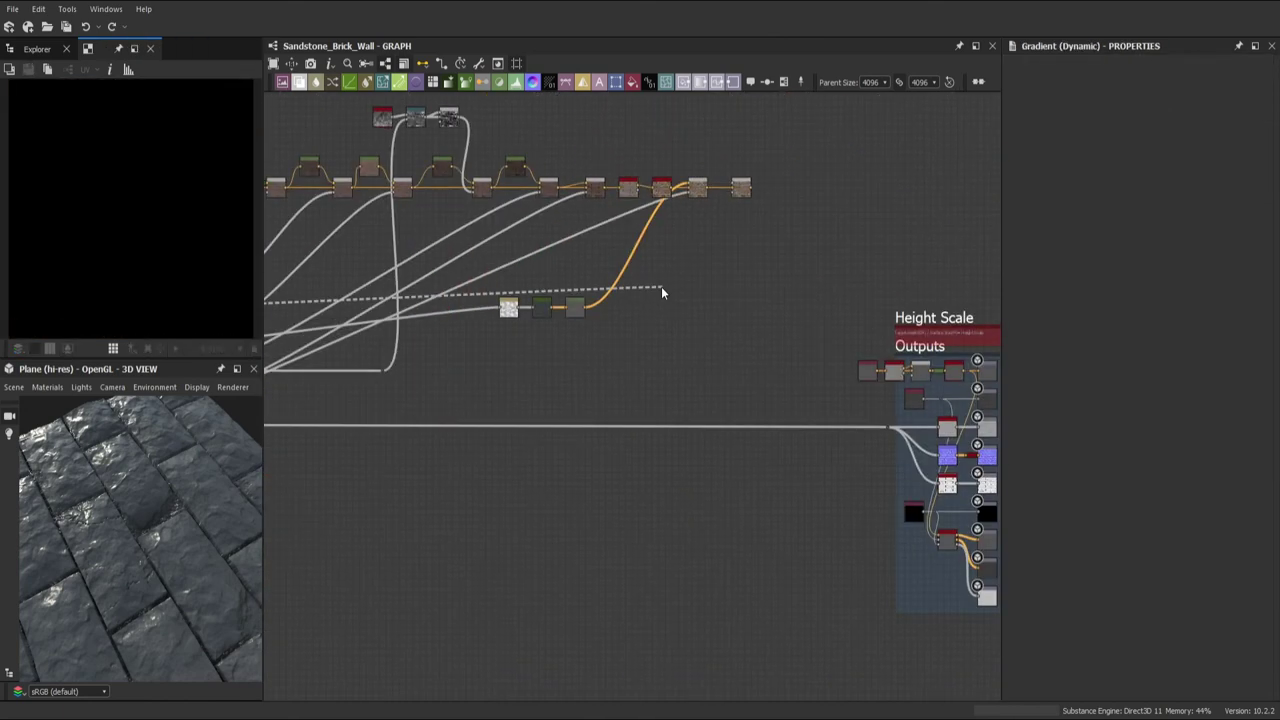
- Add a Gradient Map on the new link and inspect the Outputs' Color Match and Uniform Color
left_click_drag(645, 297, 685, 302)
left_click(740, 187)
scroll(740, 187, "up", 3)
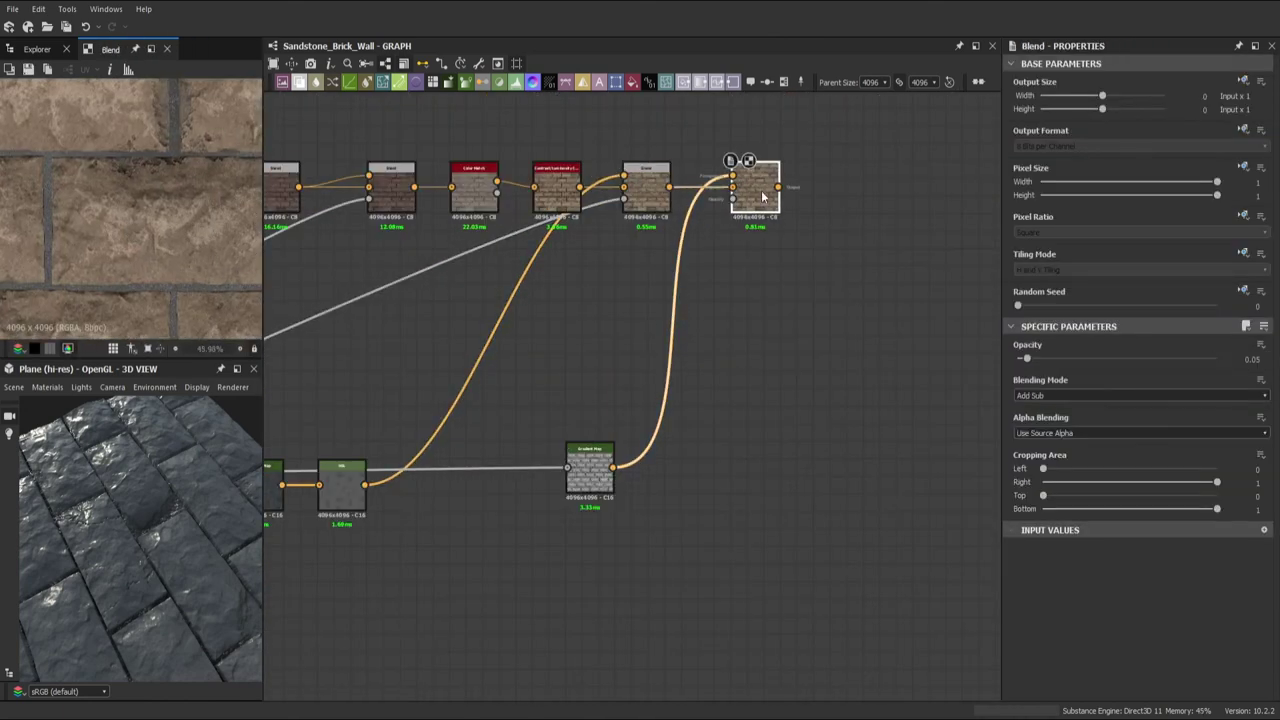
scroll(731, 337, "down", 2)
scroll(702, 257, "down", 2)
left_click(823, 412)
scroll(823, 412, "up", 2)
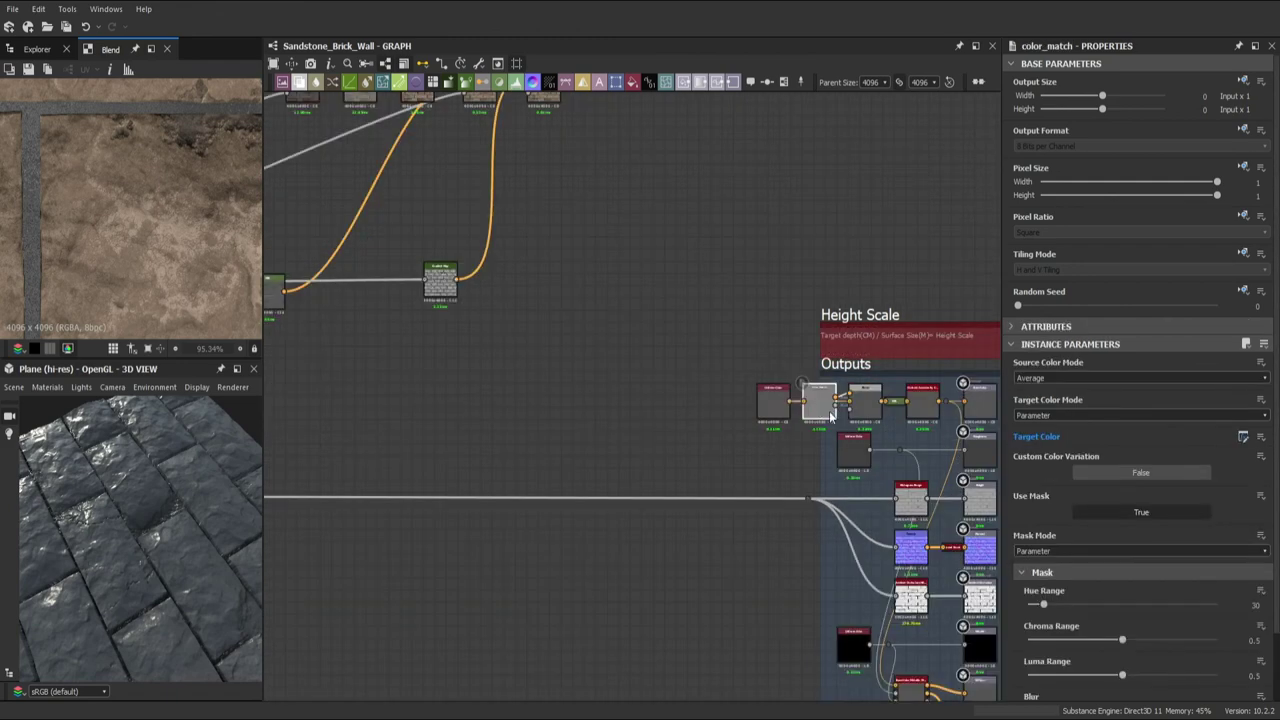
left_click(772, 402)
scroll(694, 180, "up", 1)
scroll(742, 503, "up", 1)
scroll(742, 503, "up", 1)
left_click(884, 465)
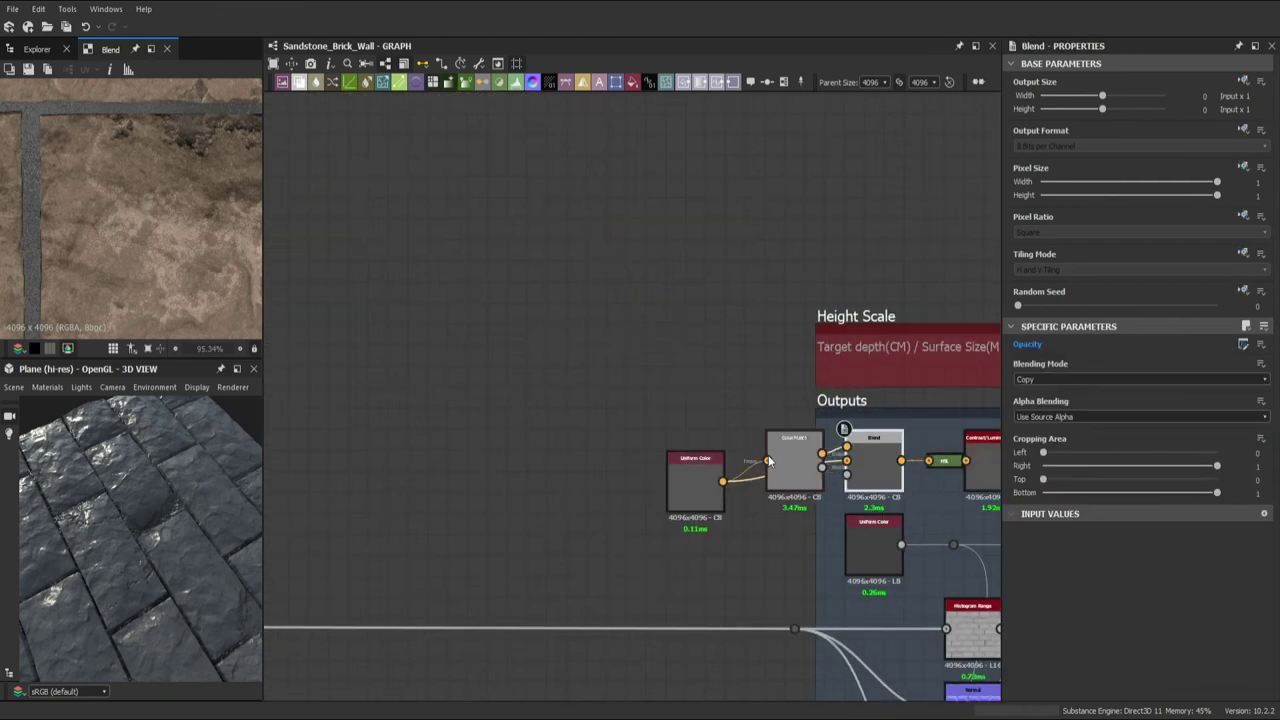
- Route the colour chain into Color Match instead of Uniform Color and branch a Grayscale Conversion
scroll(884, 465, "down", 3)
scroll(760, 420, "up", 3)
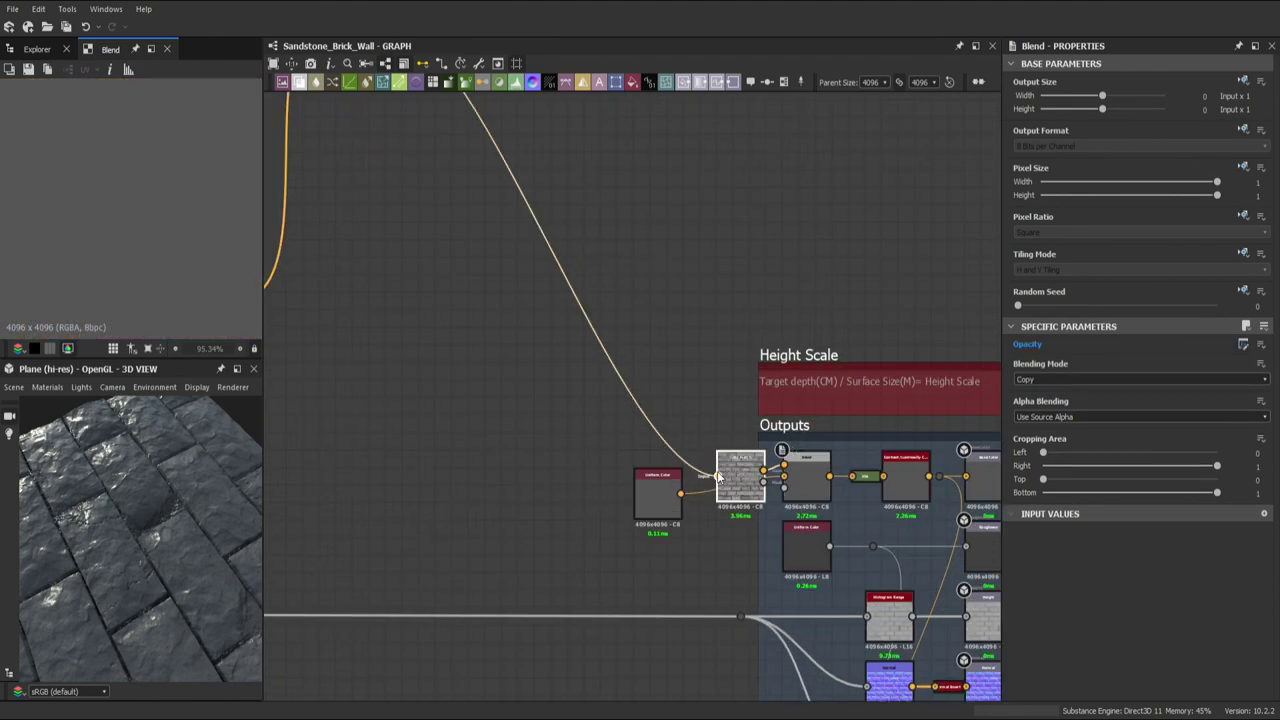
scroll(660, 423, "down", 2)
left_click_drag(234, 606, 177, 537)
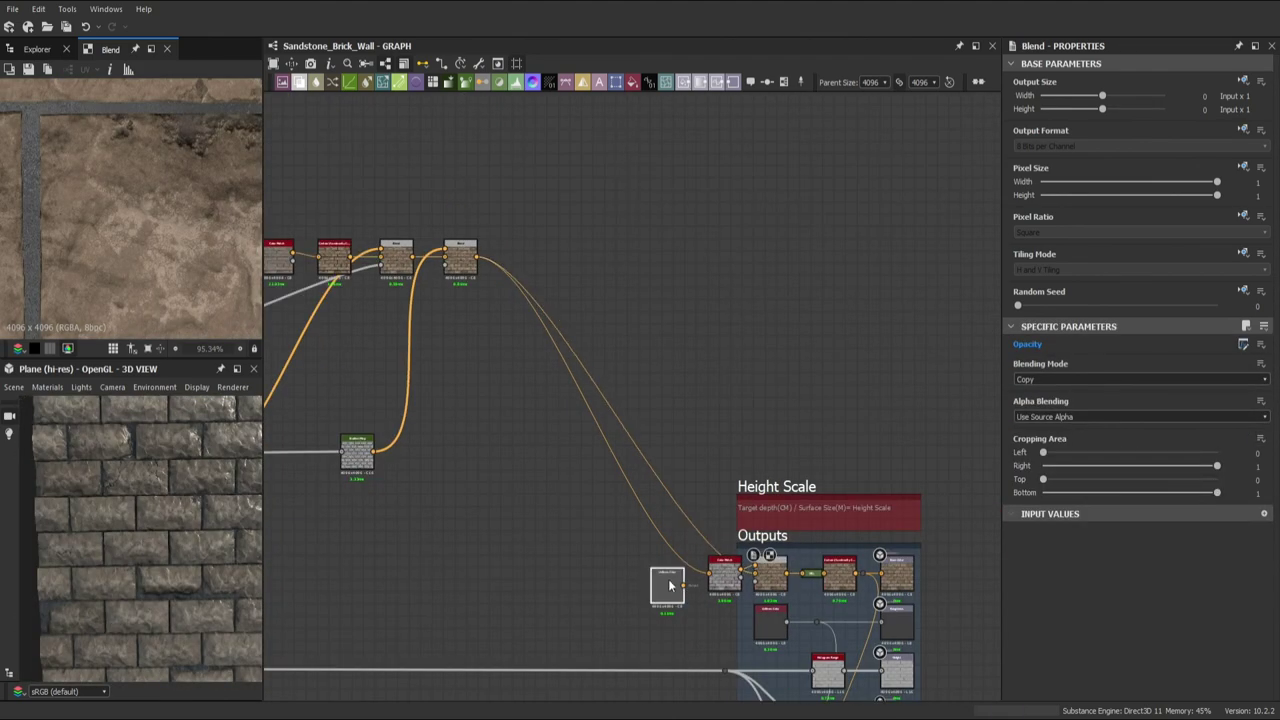
left_click_drag(670, 585, 709, 576)
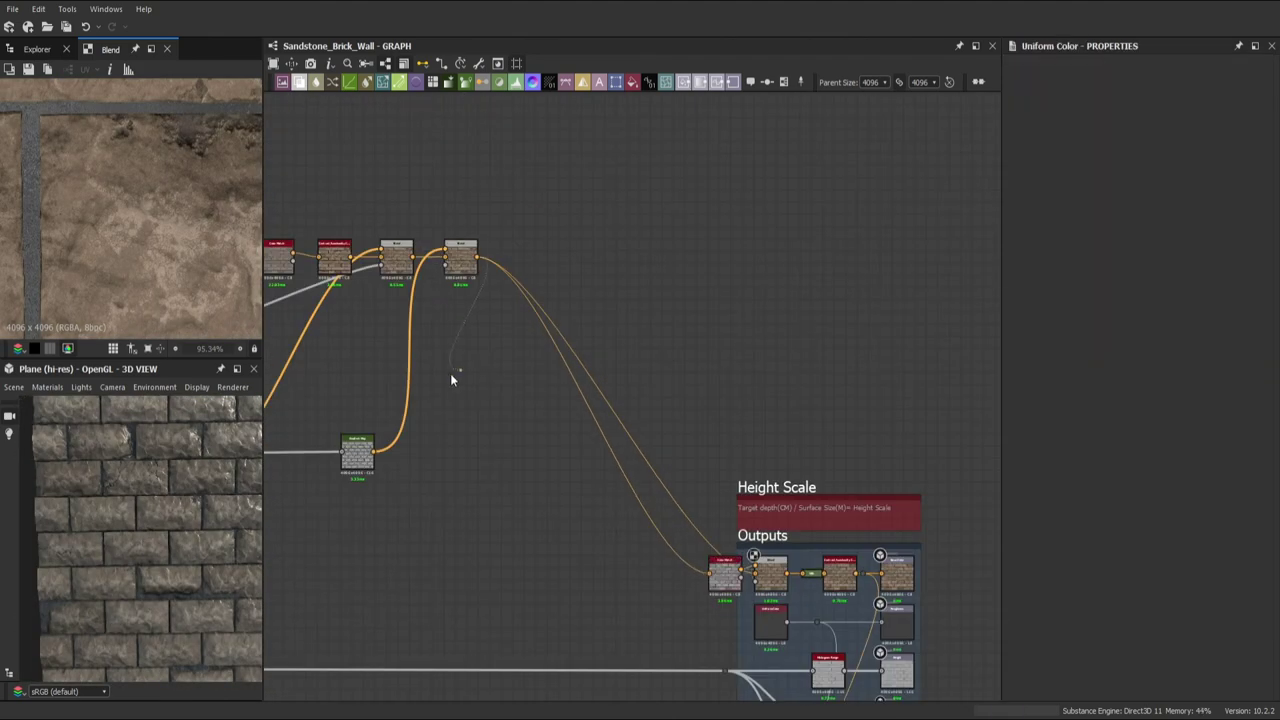
left_click_drag(450, 373, 494, 426)
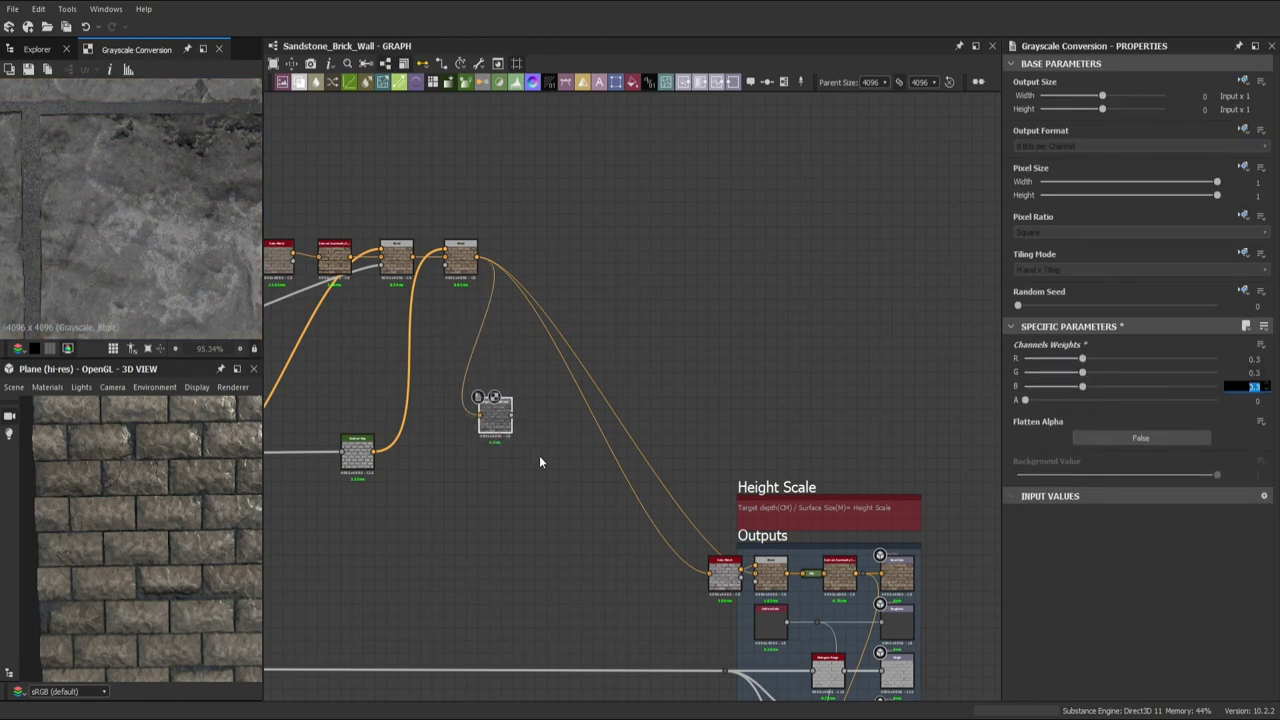
- Invert the grayscale conversion and blend it in with Add (Linear Dodge) at 0.1 opacity
scroll(539, 462, "up", 3)
left_click(559, 424)
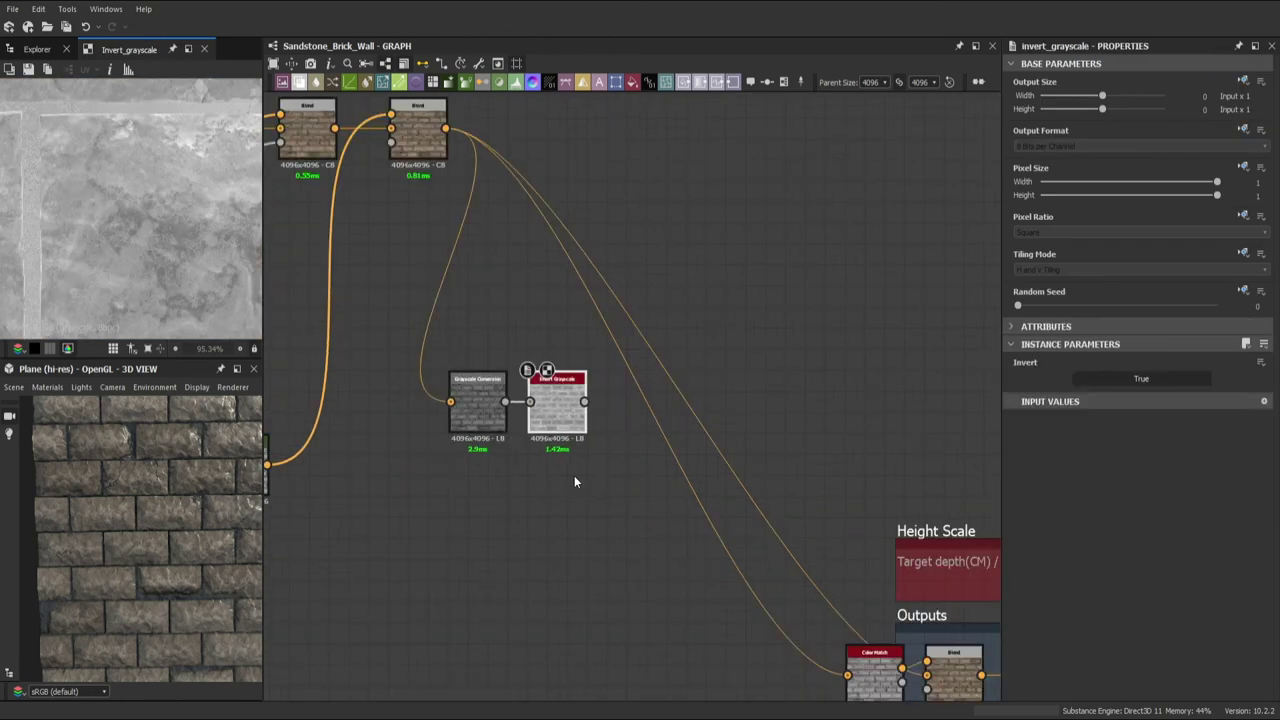
scroll(574, 475, "down", 3)
scroll(615, 408, "down", 2)
scroll(610, 215, "up", 2)
middle_click_drag(623, 217, 818, 212)
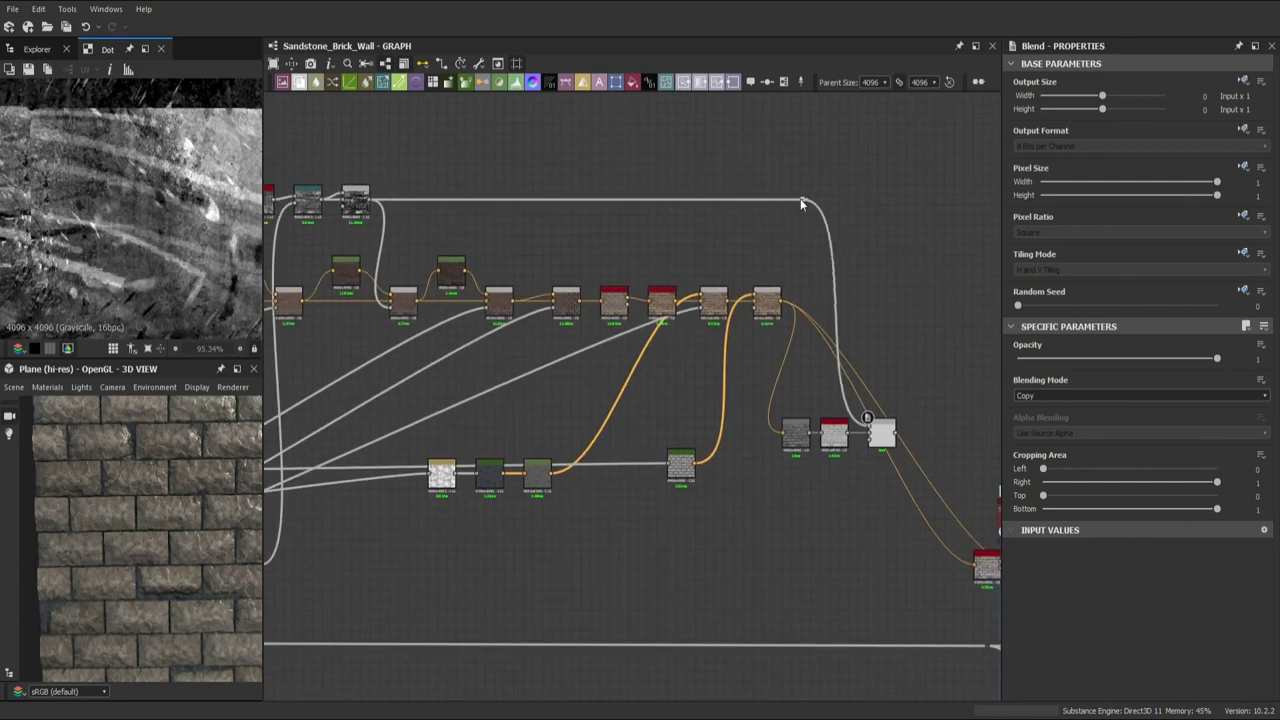
double_click(880, 432)
left_click(1038, 358)
- Preview the Normal output and Histogram Range, and orbit the 3D view of the bricks
mouse_move(848, 485)
middle_mouse_down()
mouse_move(637, 435)
mouse_move(666, 234)
middle_mouse_up()
scroll(637, 435, "up", 1)
scroll(666, 234, "up", 1)
mouse_move(200, 547)
left_mouse_down()
mouse_move(131, 568)
mouse_move(200, 583)
mouse_move(206, 599)
left_mouse_up()
double_click(822, 597)
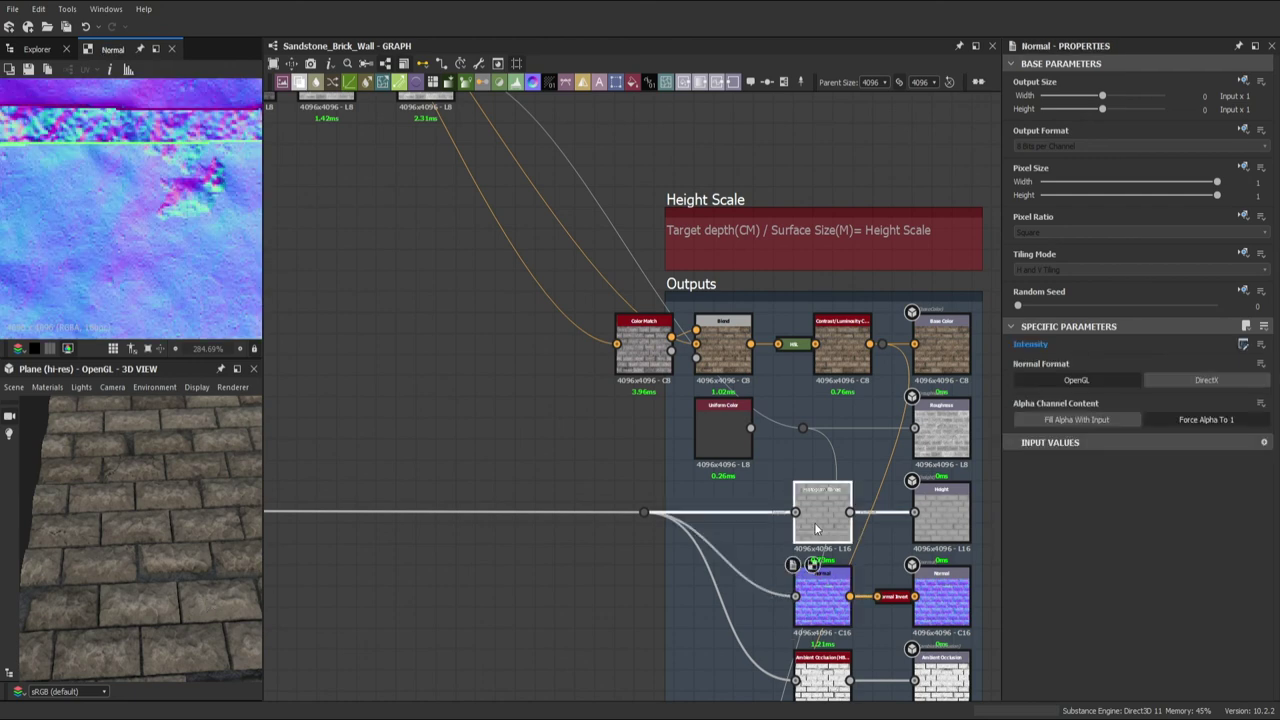
double_click(822, 515)
mouse_move(193, 551)
left_mouse_down()
mouse_move(146, 525)
mouse_move(129, 568)
mouse_move(170, 552)
mouse_move(180, 526)
mouse_move(93, 531)
left_mouse_up()
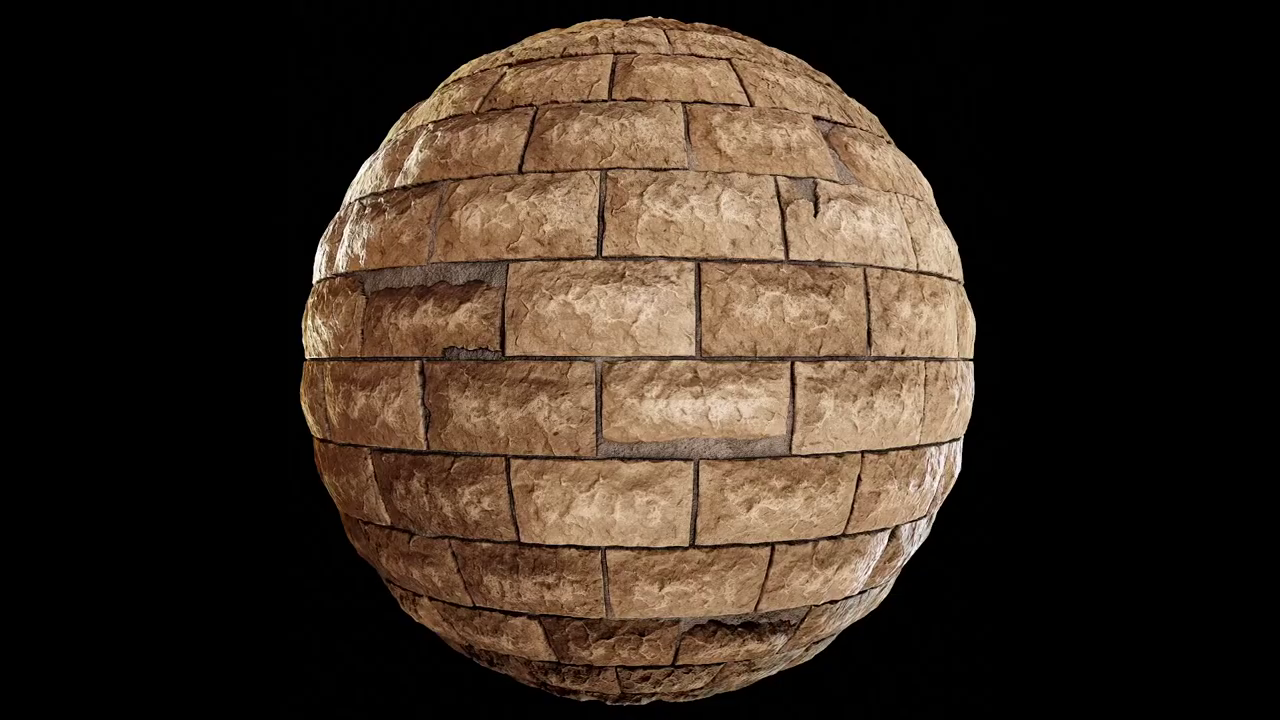